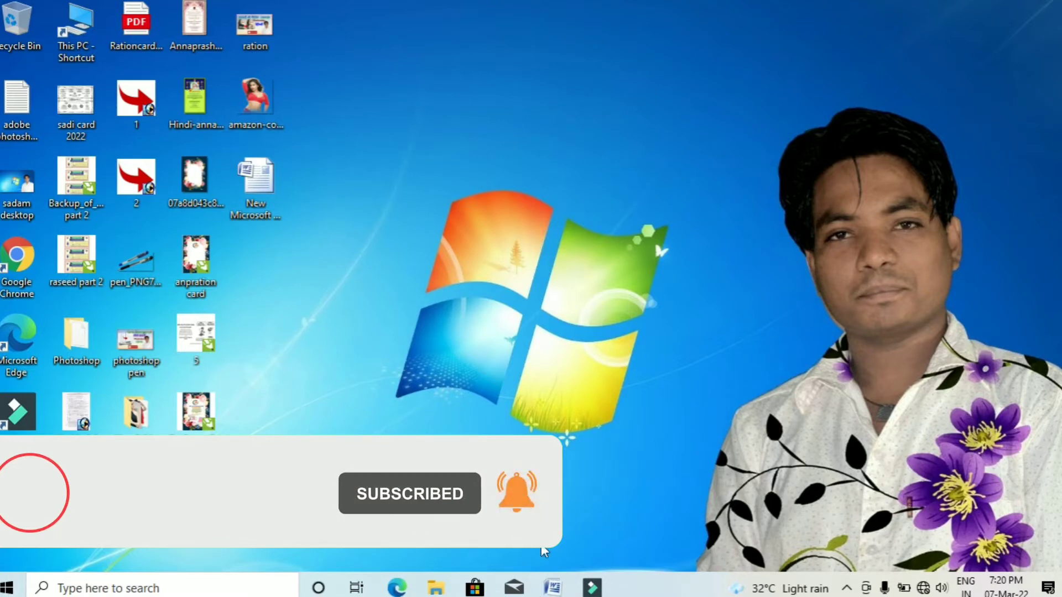
# Restore the minimized 2022 calendar document from the taskbar
pyautogui.click(551, 588)
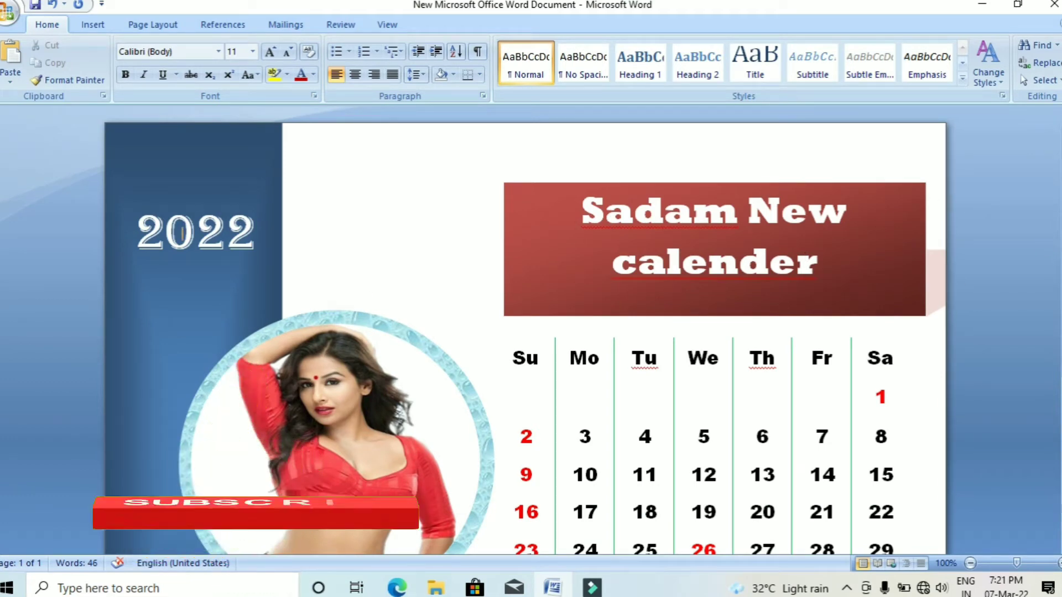
pyautogui.scroll(-5, 881, 235)
pyautogui.scroll(-1, 1049, 256)
pyautogui.scroll(2, 1049, 257)
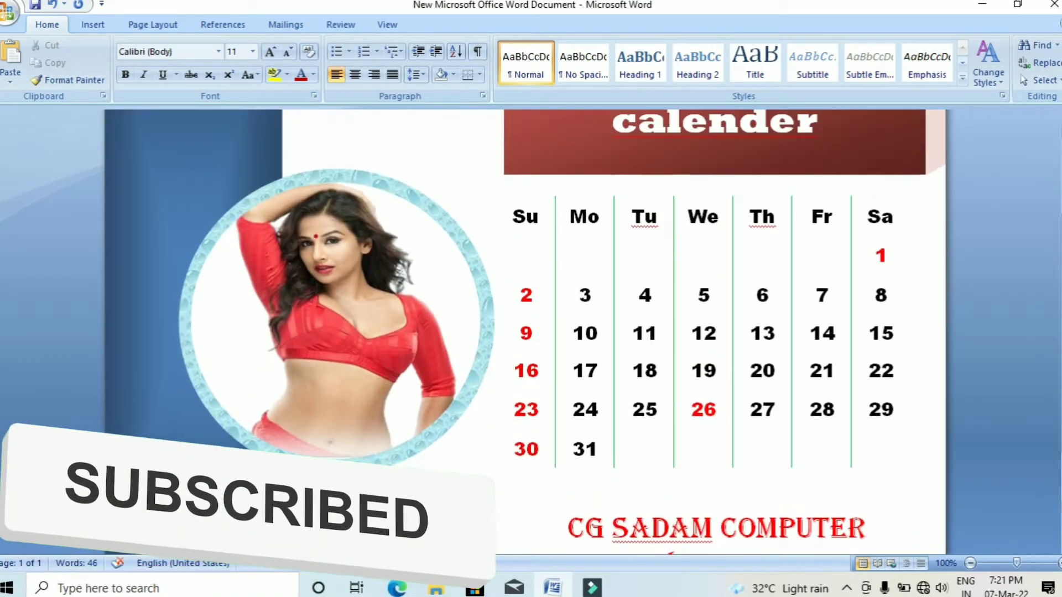
pyautogui.scroll(1, 1049, 256)
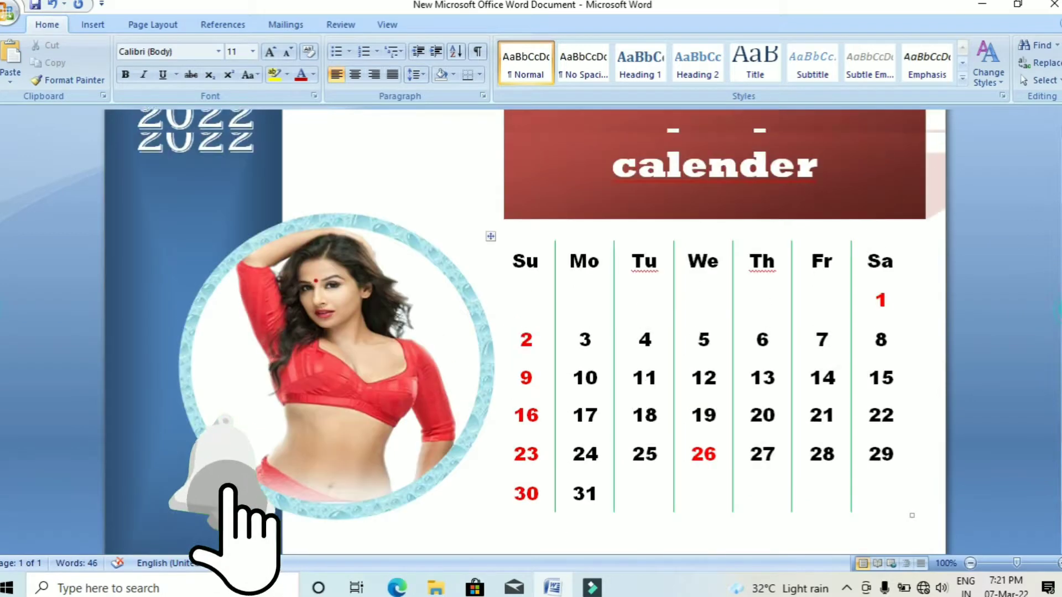
pyautogui.scroll(2, 1048, 256)
pyautogui.scroll(-4, 417, 232)
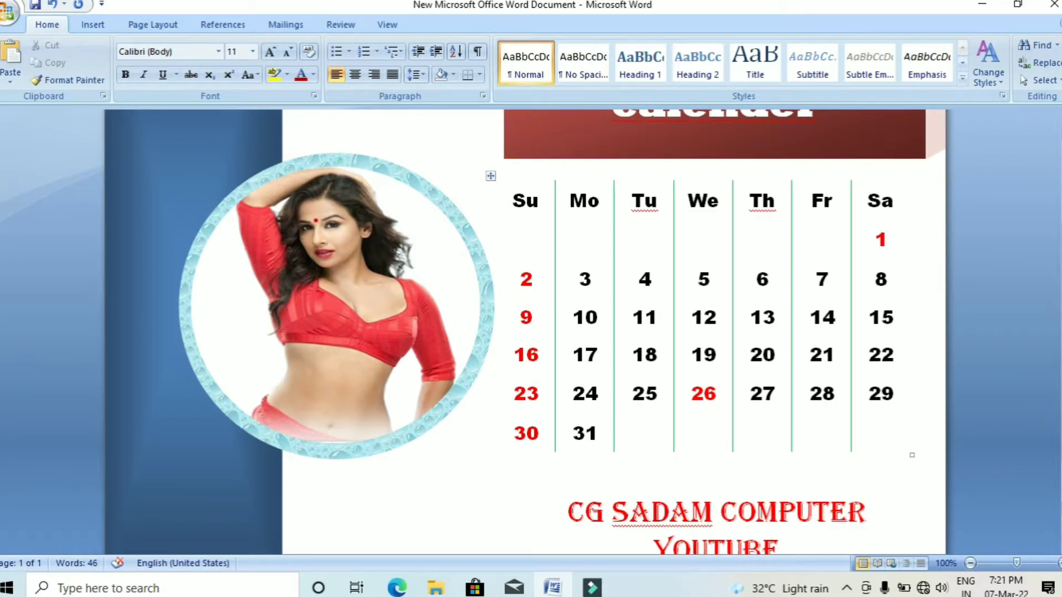
pyautogui.scroll(5, 562, 332)
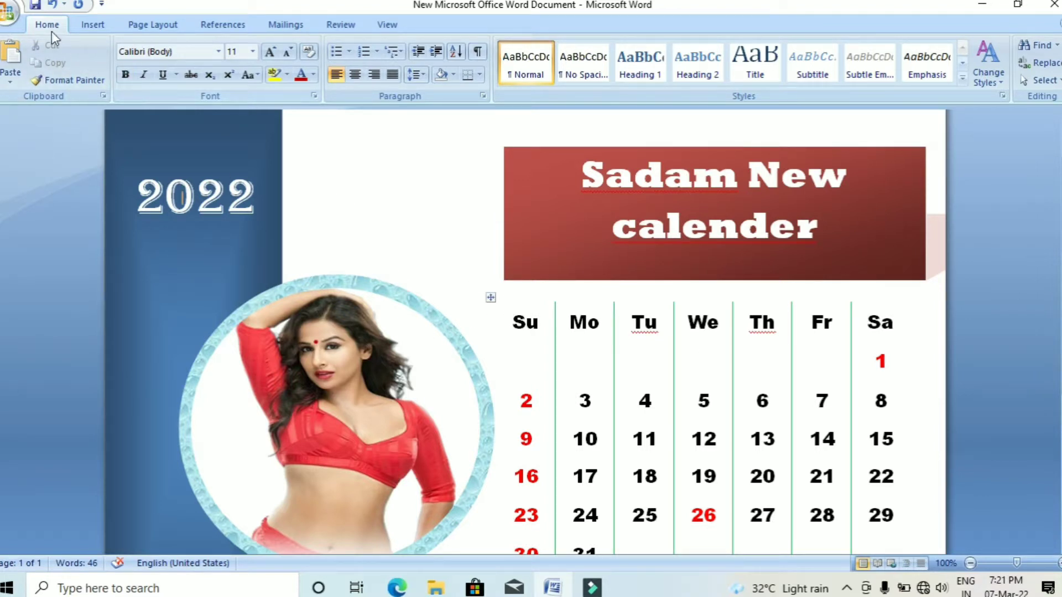
pyautogui.click(10, 13)
# Create a new blank document and view it at 100%
pyautogui.click(27, 44)
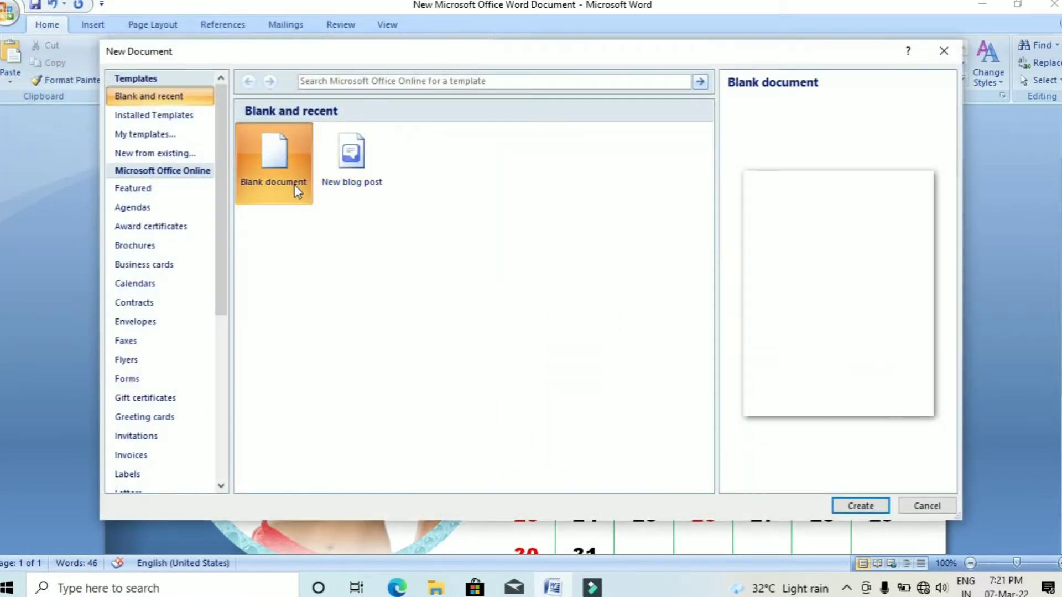
pyautogui.click(860, 506)
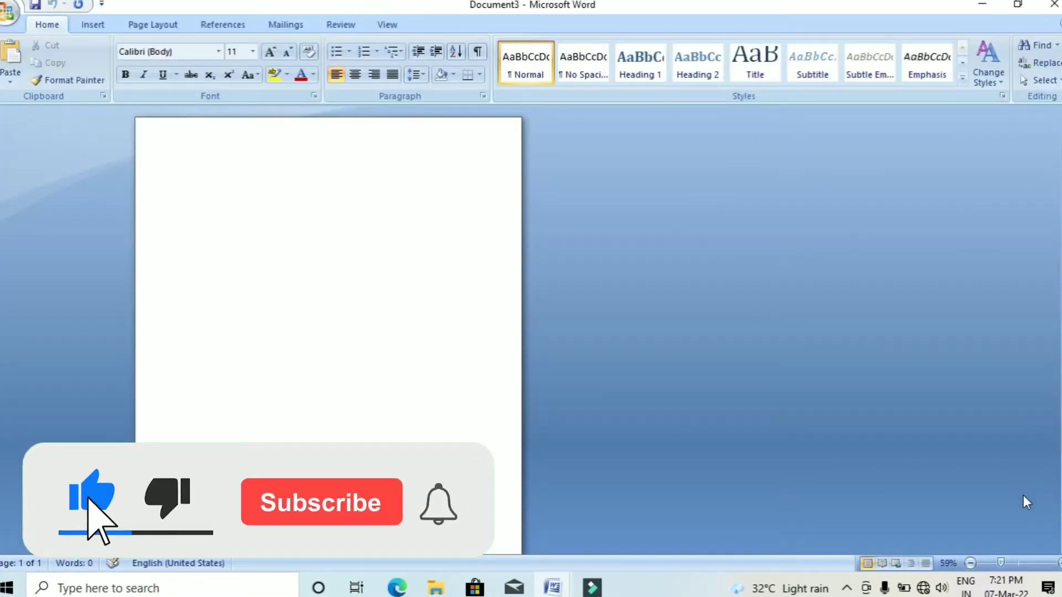
pyautogui.click(1017, 563)
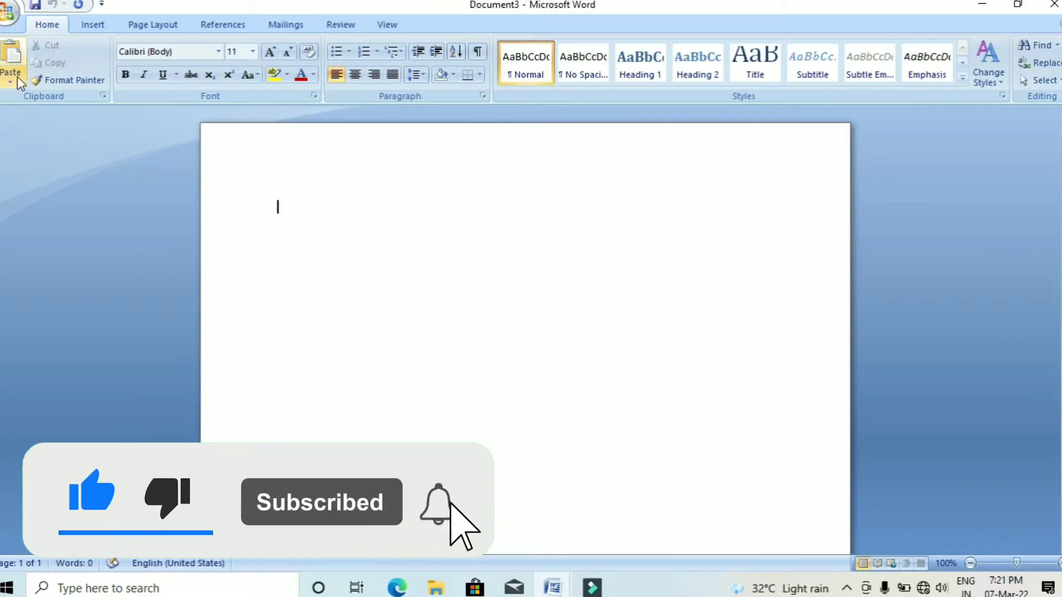
# Switch the page orientation to Landscape and zoom out to see the whole page
pyautogui.click(153, 26)
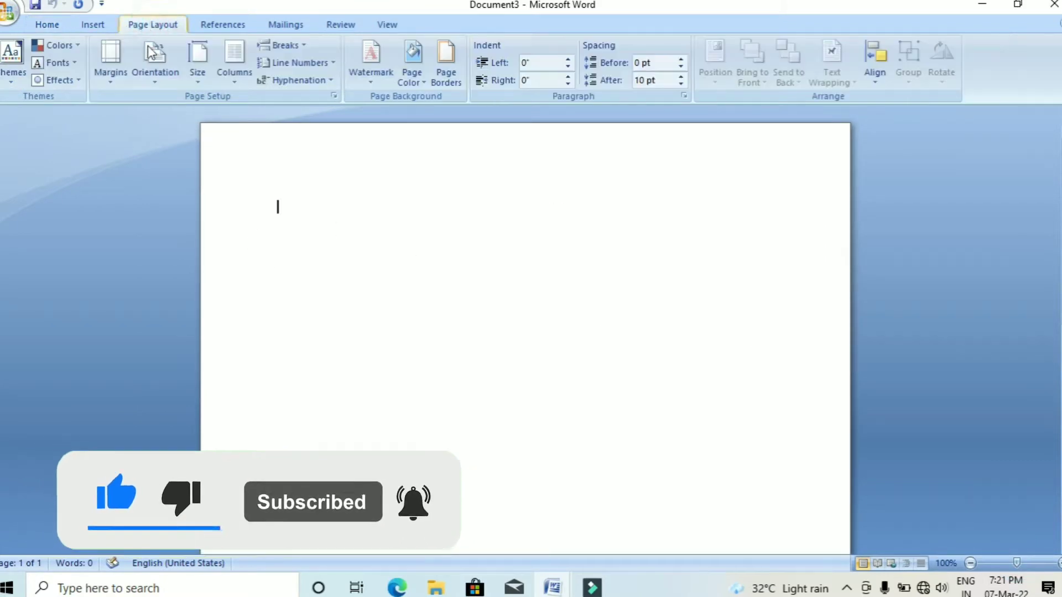
pyautogui.click(161, 77)
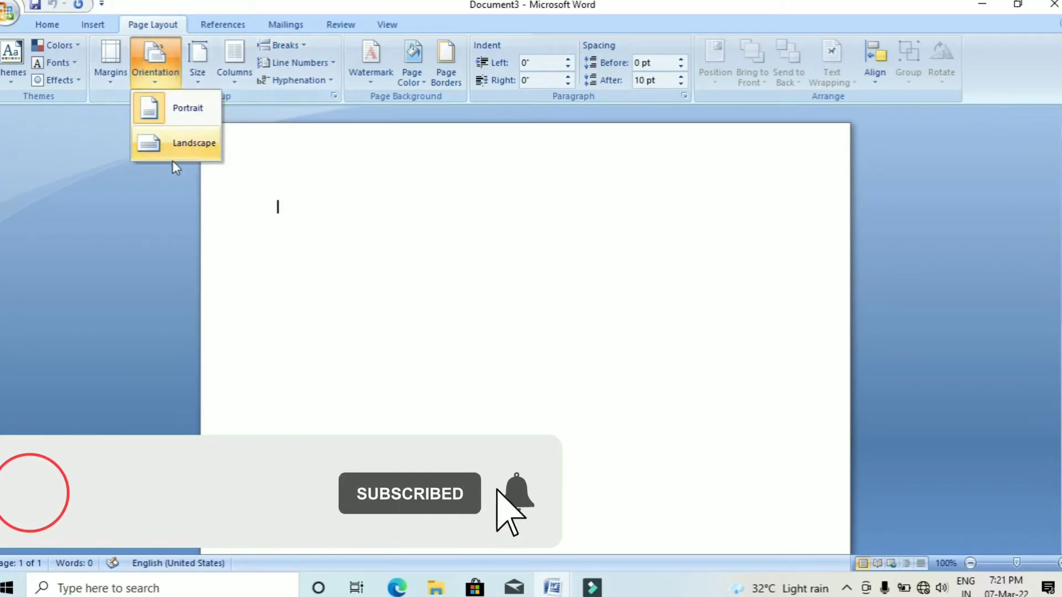
pyautogui.click(172, 145)
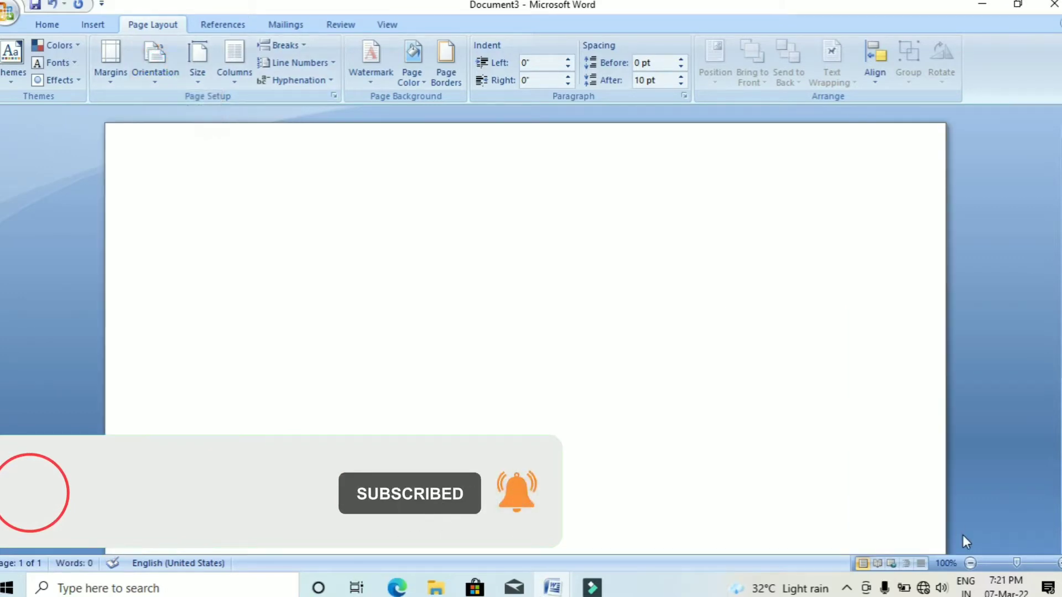
pyautogui.moveTo(1017, 562); pyautogui.dragTo(999, 562)
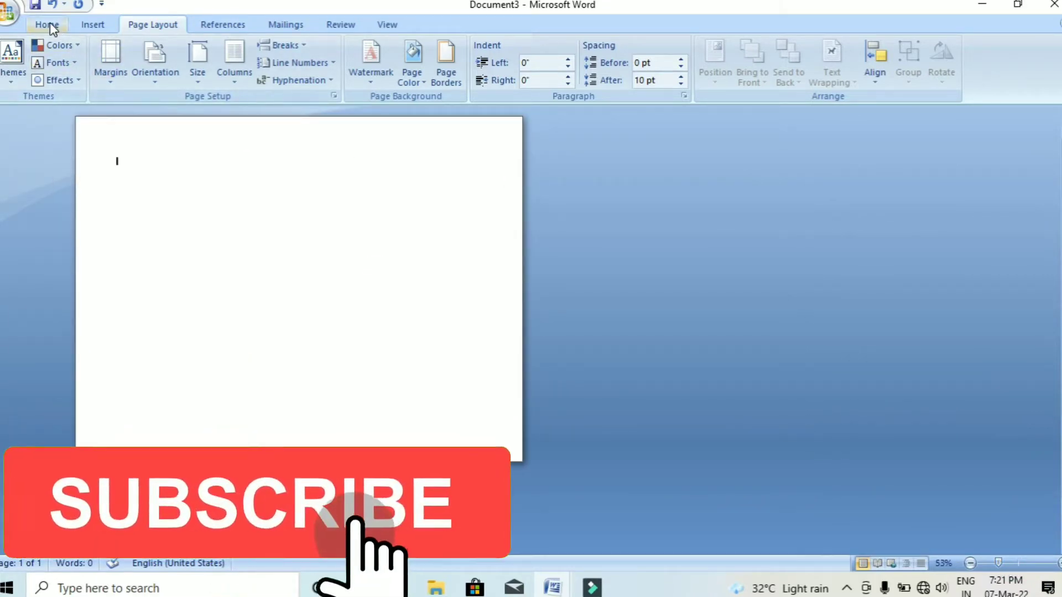
pyautogui.click(50, 22)
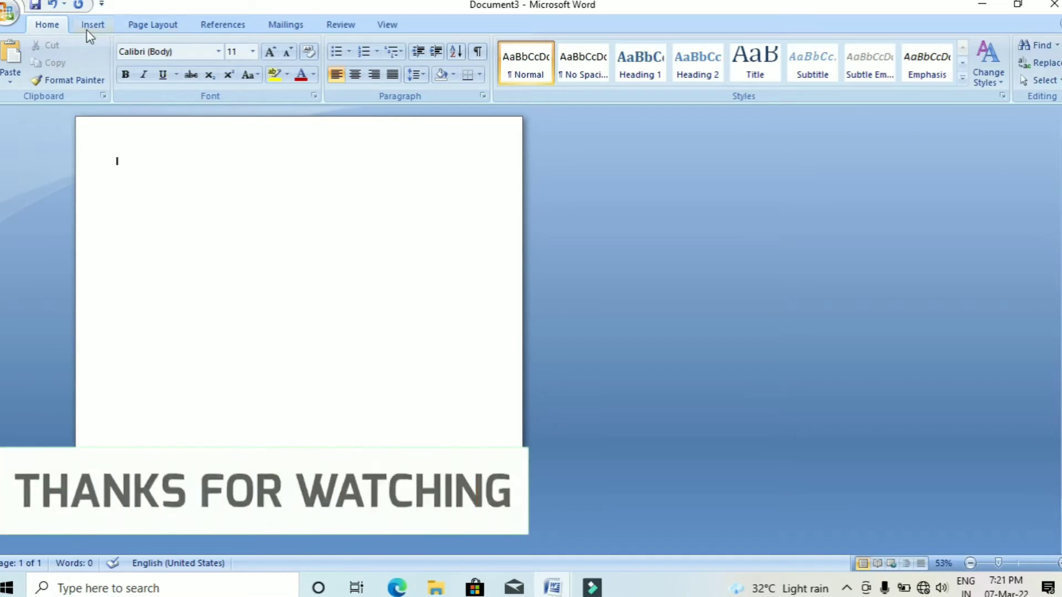
# Draw a tall rectangle down the left edge of the landscape page
pyautogui.click(88, 27)
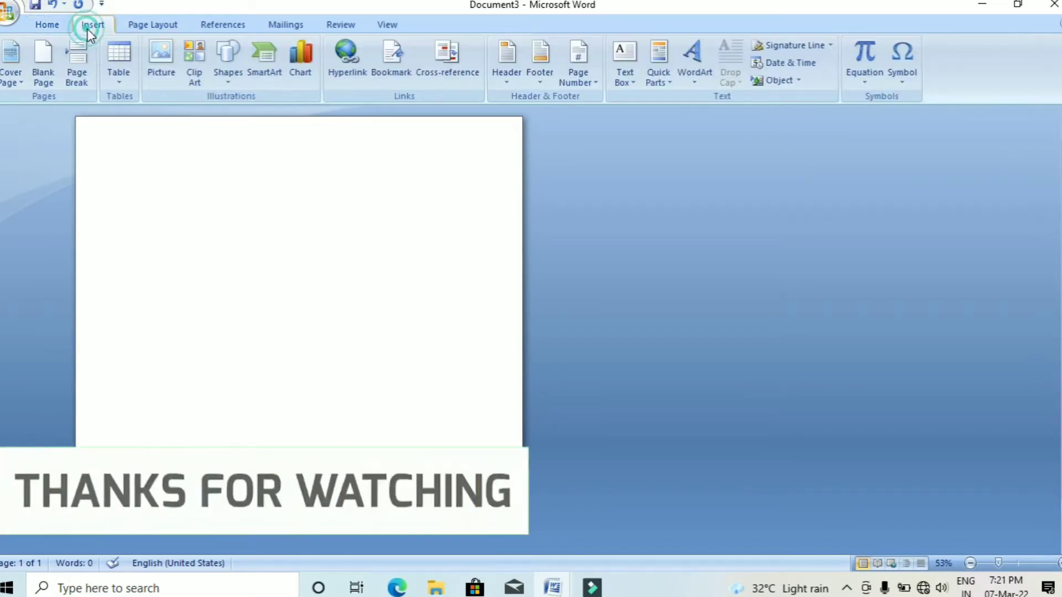
pyautogui.click(228, 81)
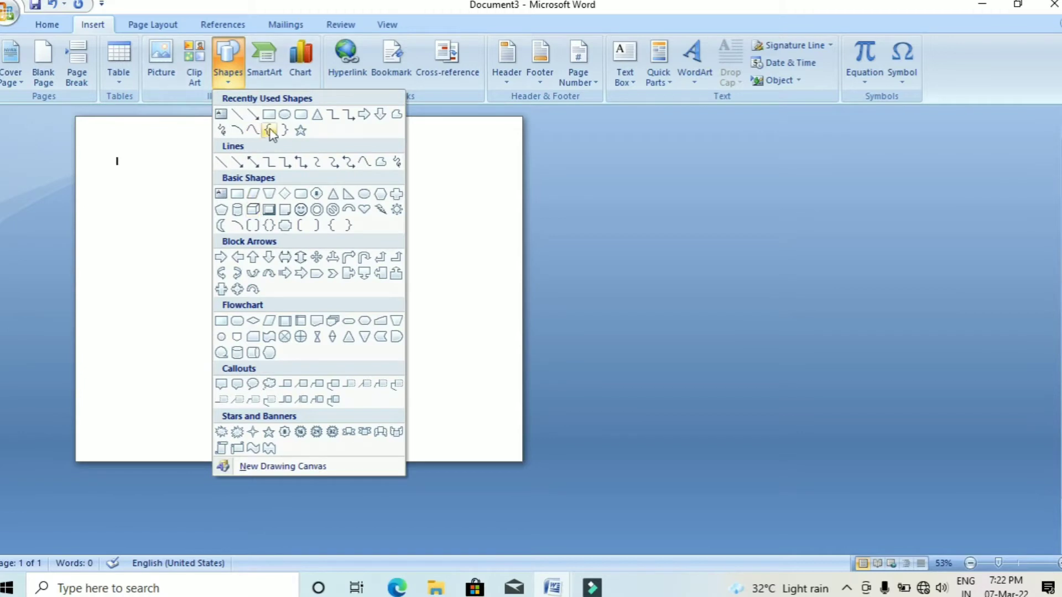
pyautogui.click(270, 115)
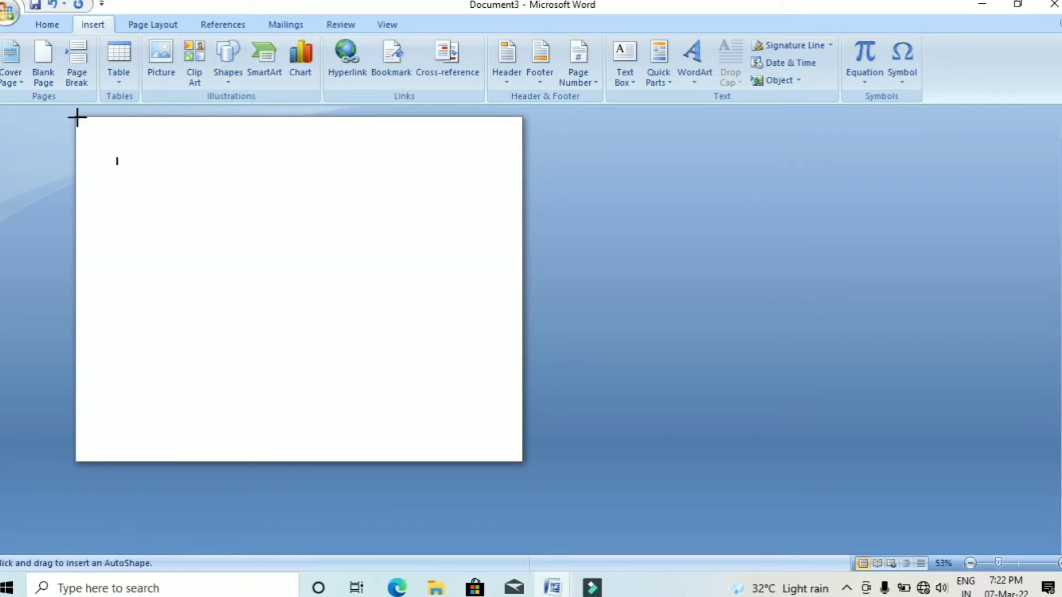
pyautogui.moveTo(77, 117); pyautogui.dragTo(190, 460)
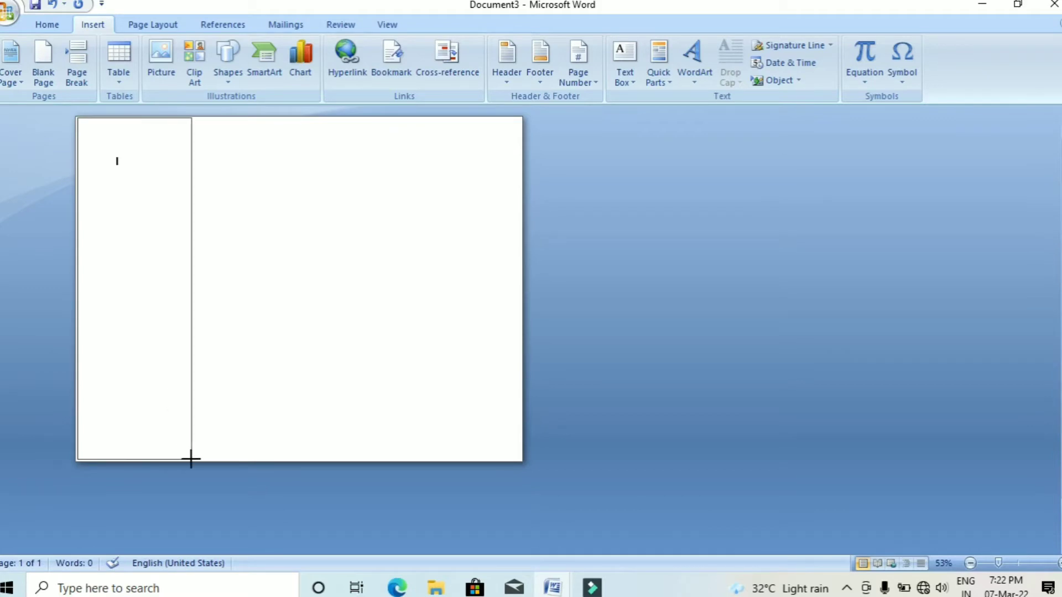
pyautogui.moveTo(191, 460); pyautogui.dragTo(191, 460)
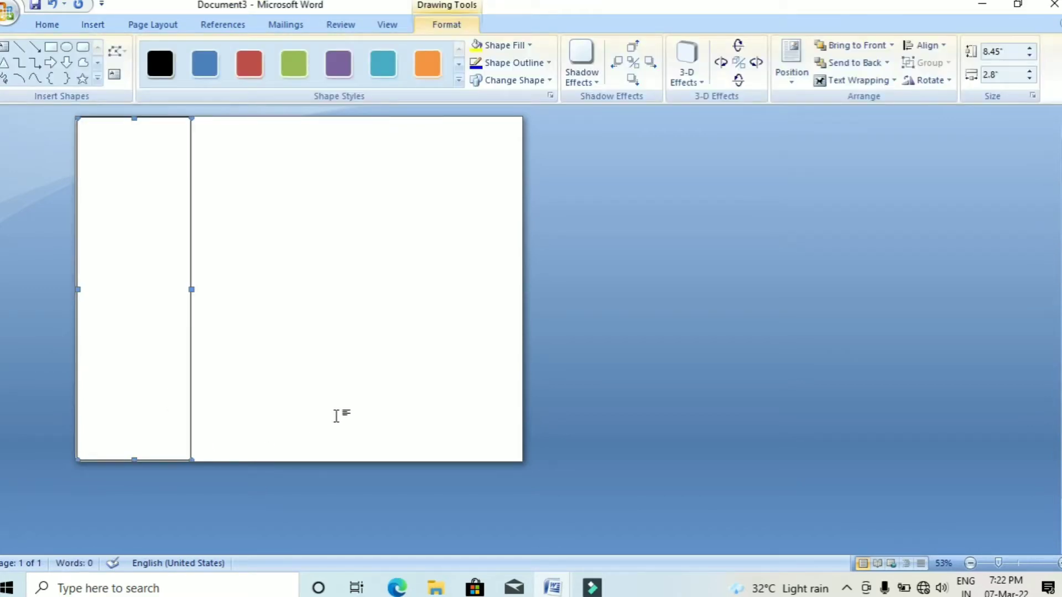
pyautogui.press('Left')
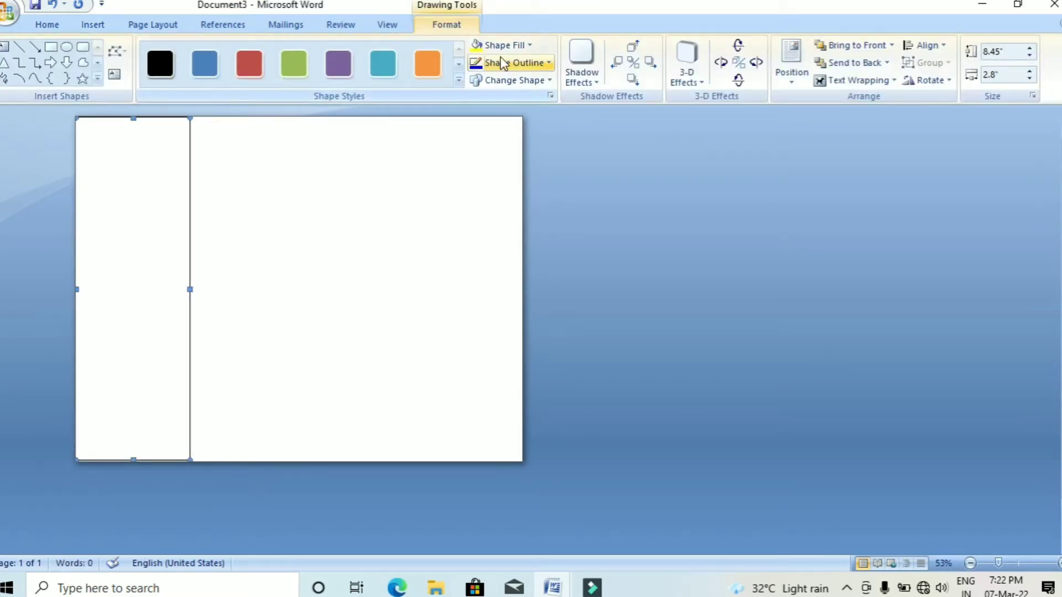
# Apply the solid black Shape Style to the rectangle
pyautogui.click(461, 84)
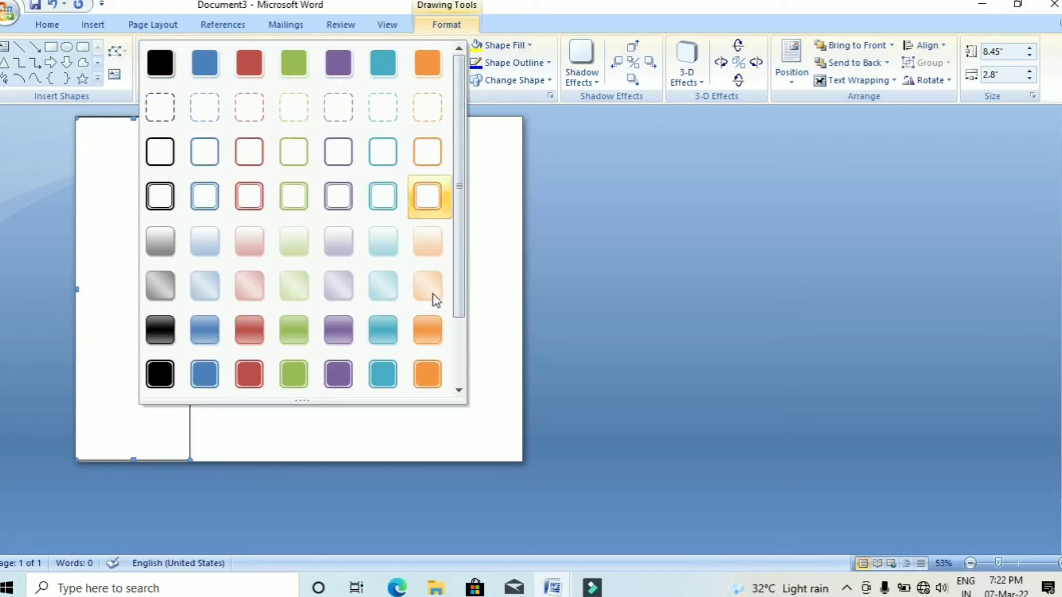
pyautogui.moveTo(461, 152)
pyautogui.mouseDown()
pyautogui.moveTo(459, 245)
pyautogui.moveTo(467, 65)
pyautogui.mouseUp()
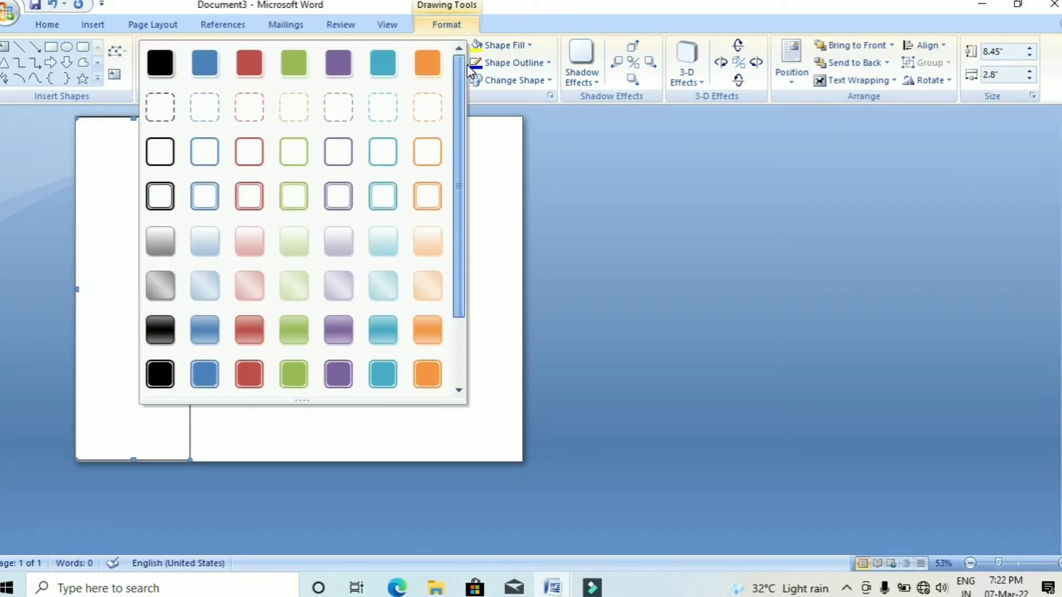
pyautogui.click(157, 71)
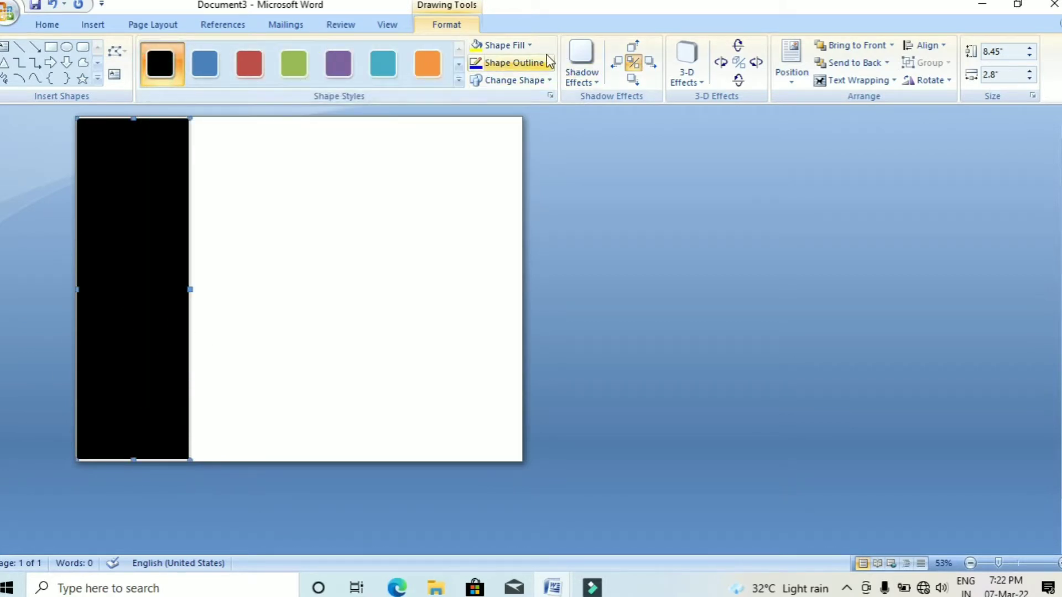
# Give the rectangle a dark blue dark-light-dark gradient through the gradient fill settings
pyautogui.click(530, 46)
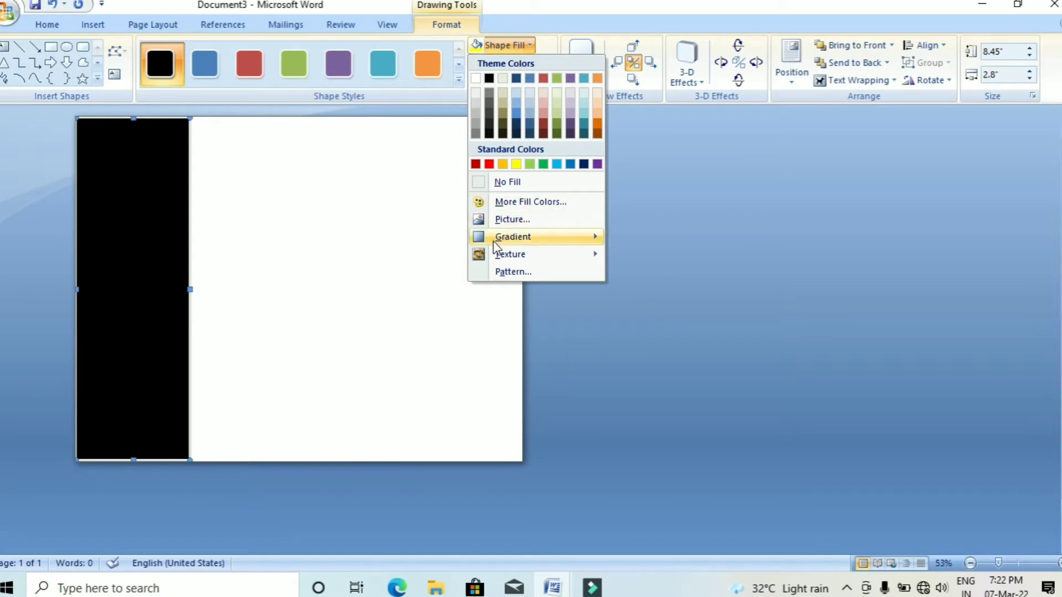
pyautogui.moveTo(513, 237)
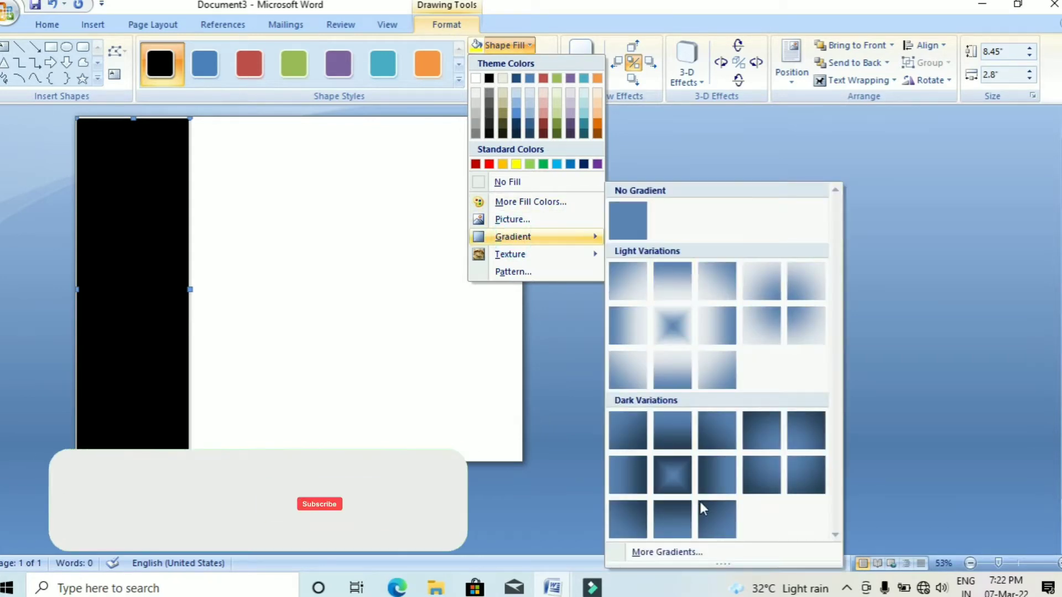
pyautogui.click(680, 553)
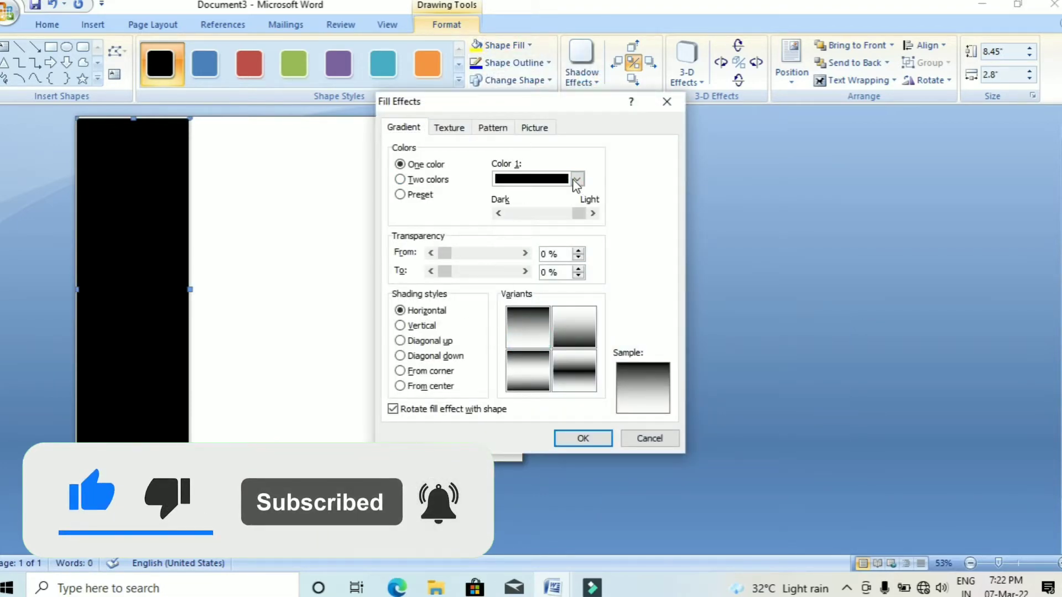
pyautogui.click(577, 179)
pyautogui.click(547, 257)
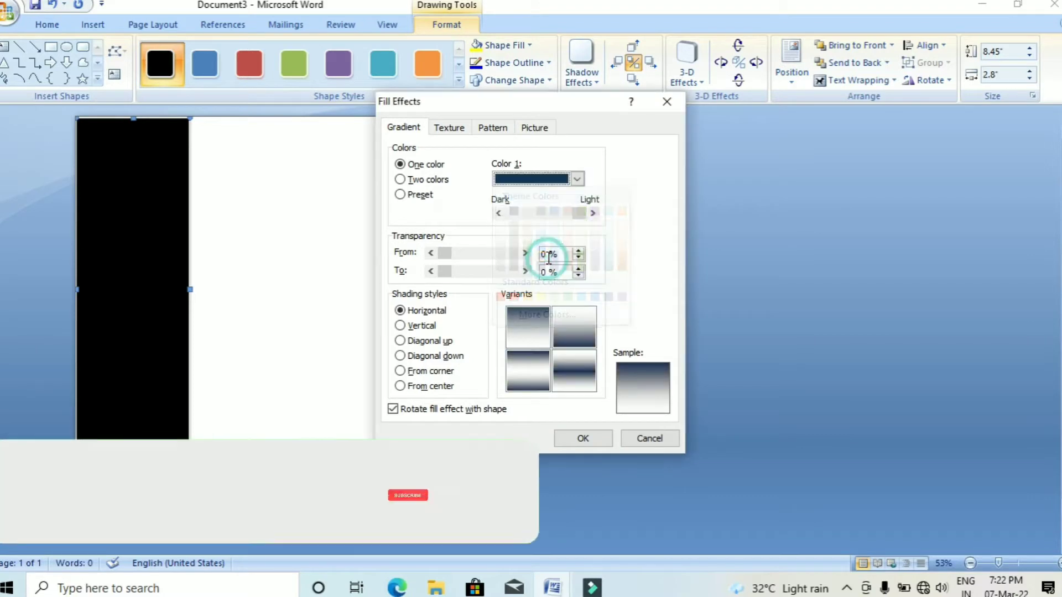
pyautogui.click(577, 179)
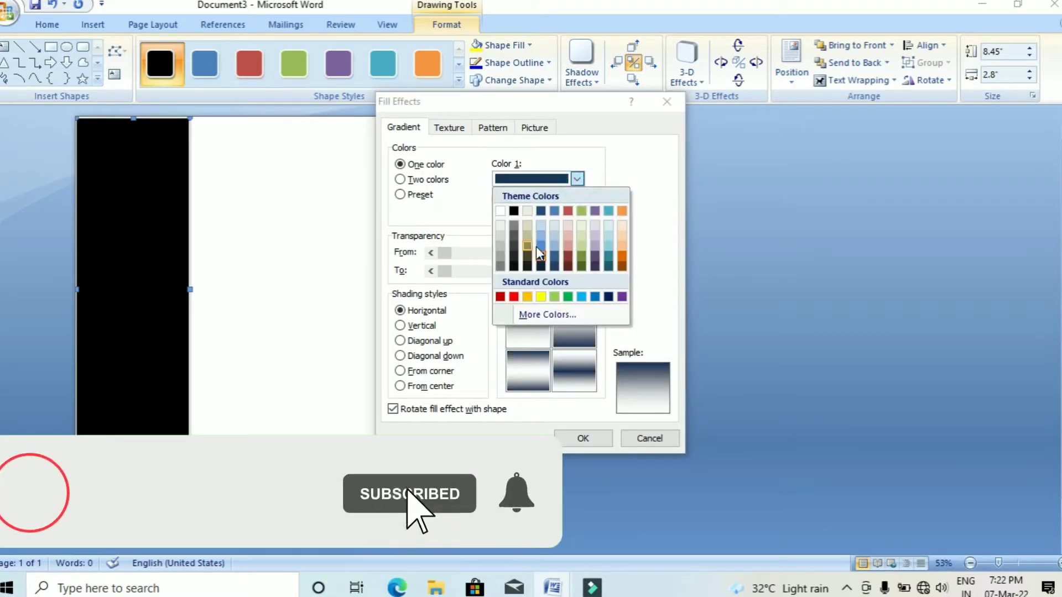
pyautogui.click(557, 264)
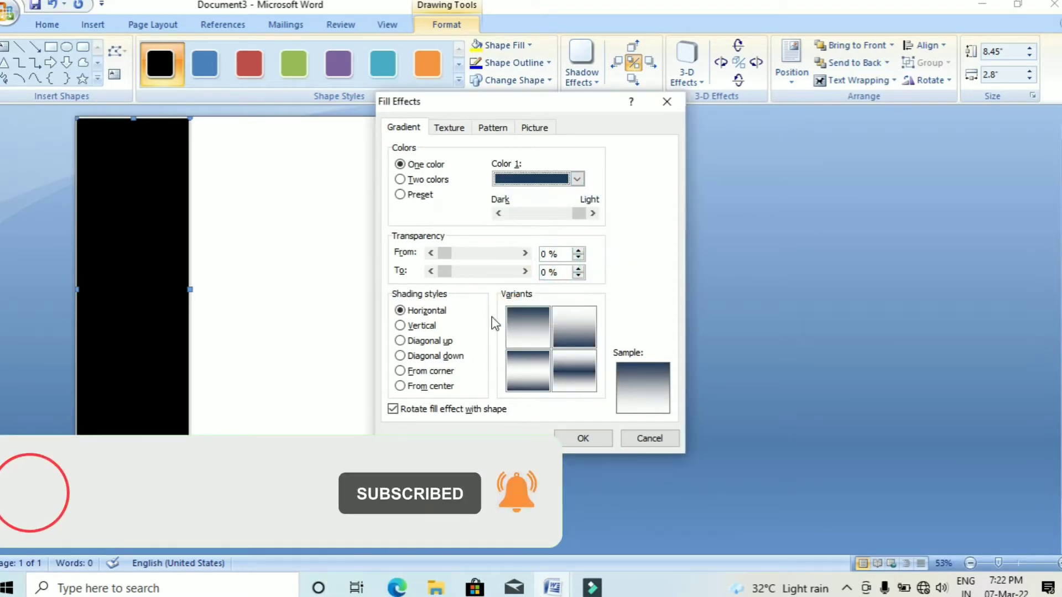
pyautogui.click(554, 376)
pyautogui.press('Return')
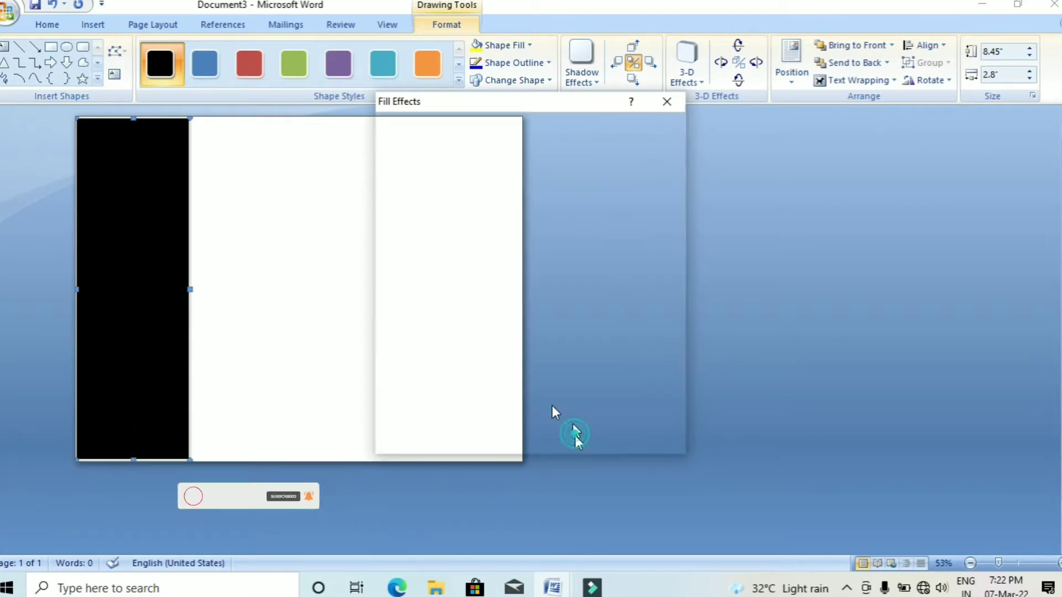
# Restyle the rectangle with a dark navy fill and a dark gradient variation, then deselect it
pyautogui.click(383, 62)
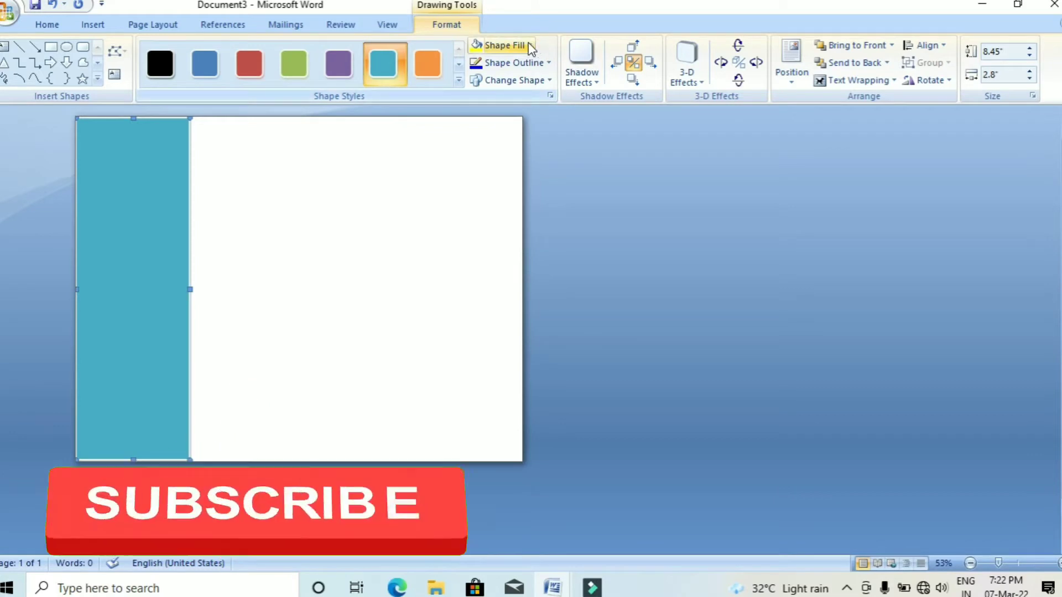
pyautogui.click(505, 45)
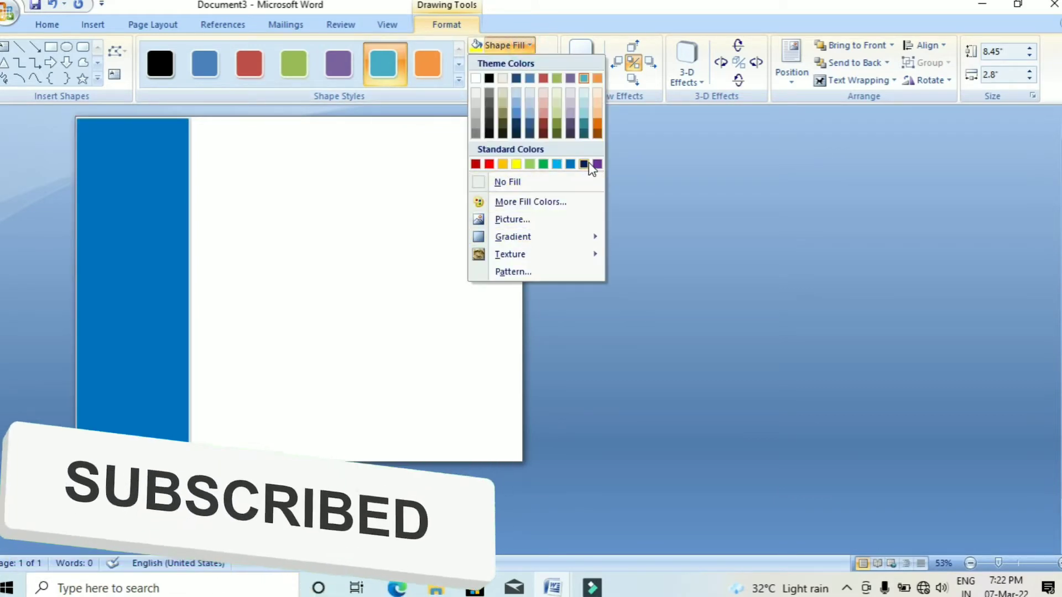
pyautogui.click(584, 164)
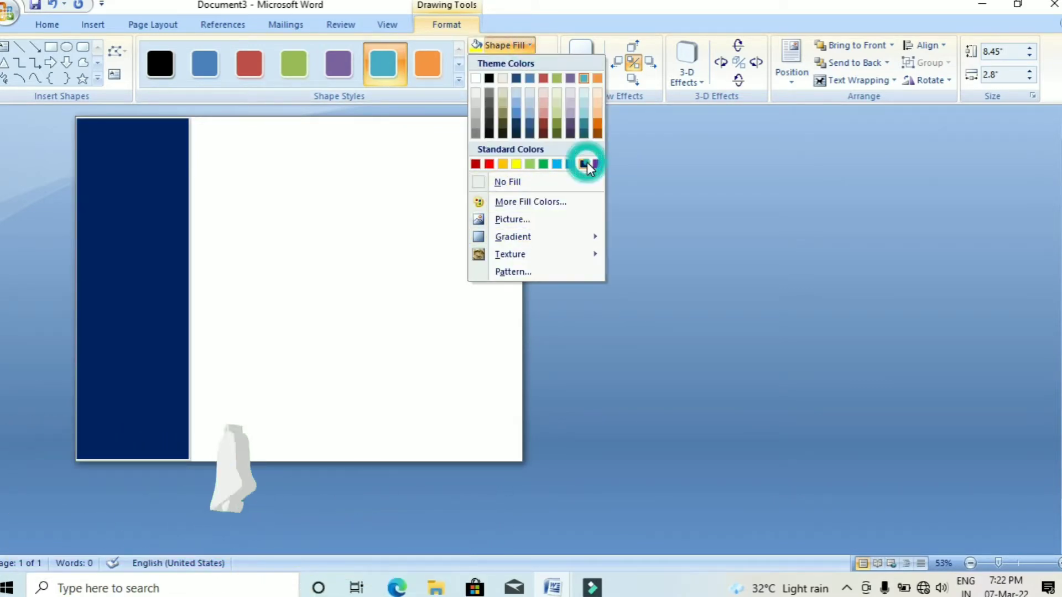
pyautogui.click(530, 44)
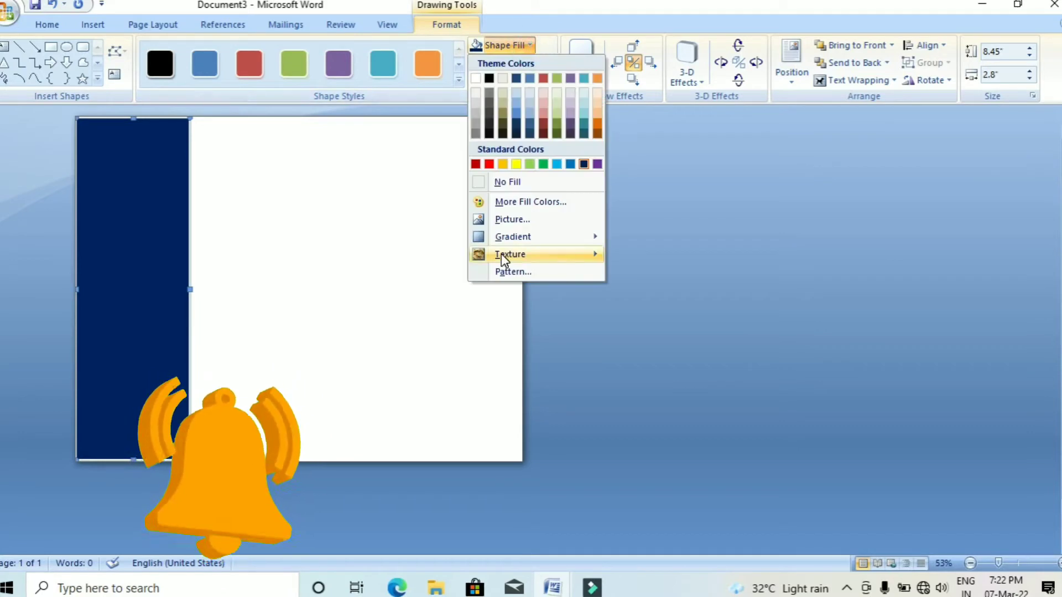
pyautogui.click(513, 237)
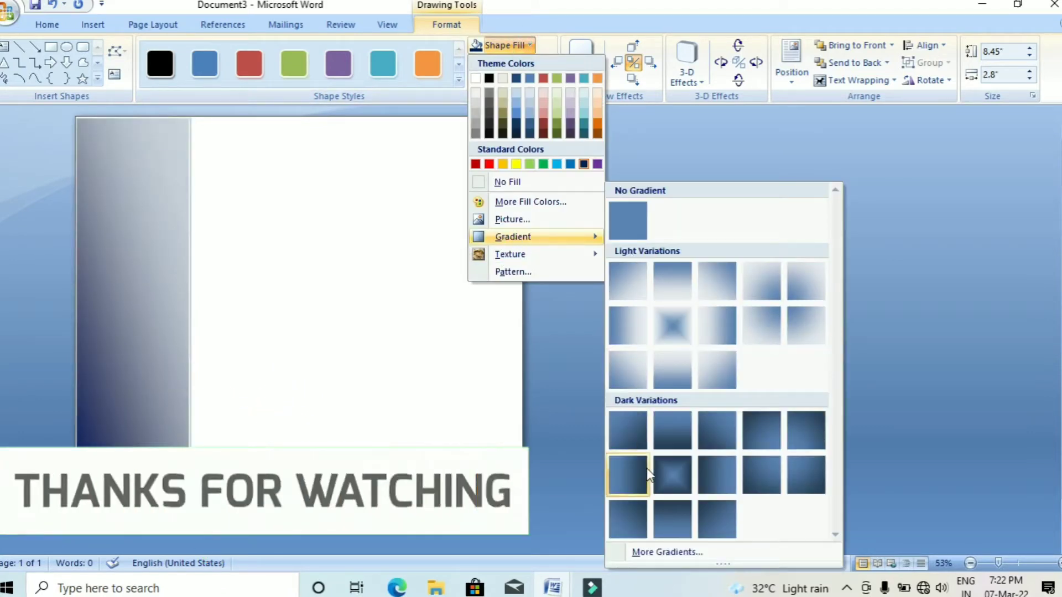
pyautogui.click(630, 477)
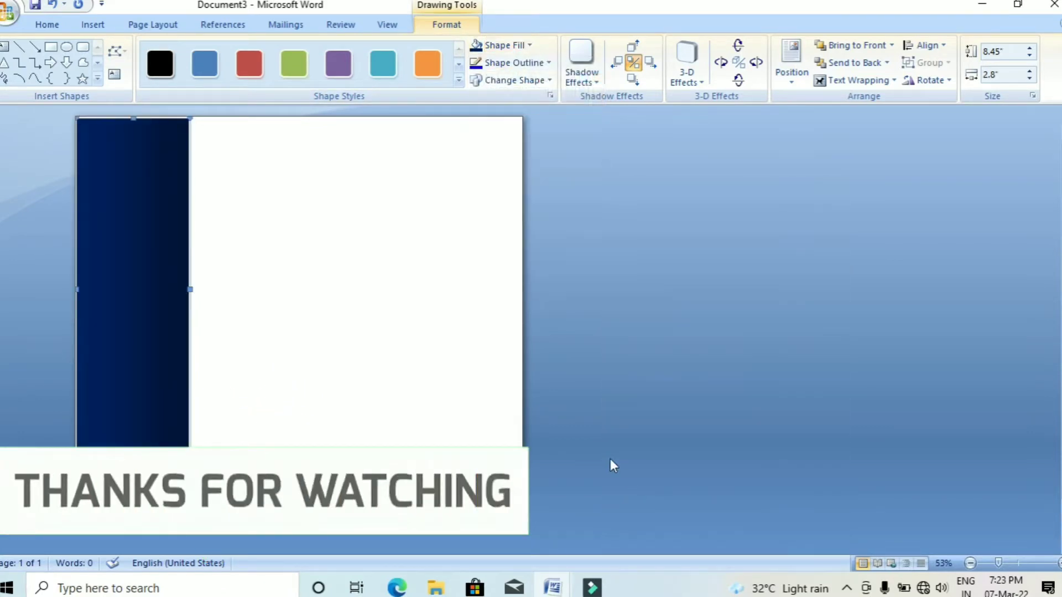
pyautogui.click(302, 218)
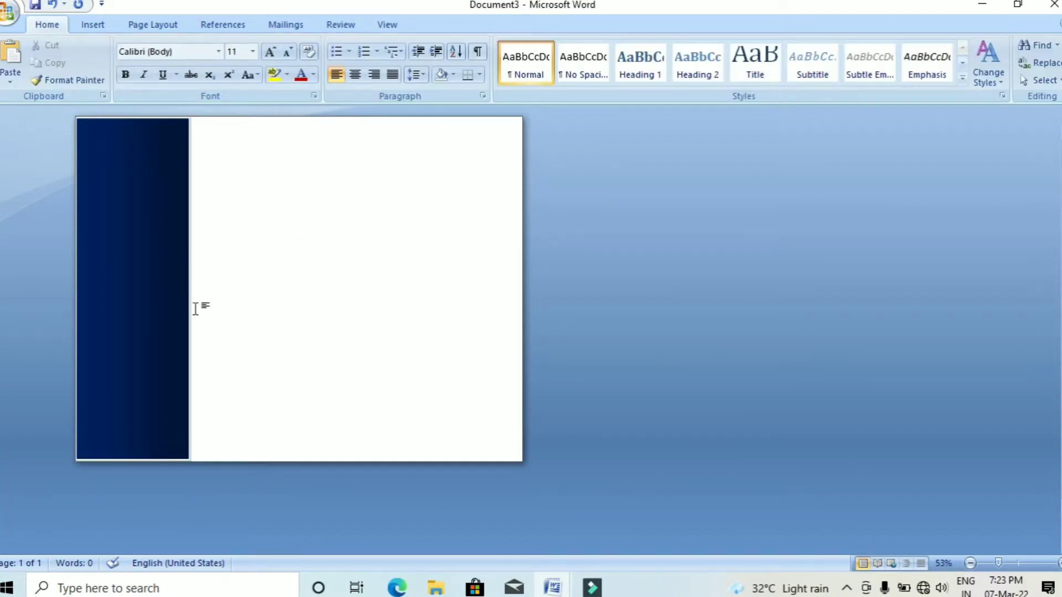
# Stretch the navy rectangle to the full page height, flush with the left edge
pyautogui.click(162, 306)
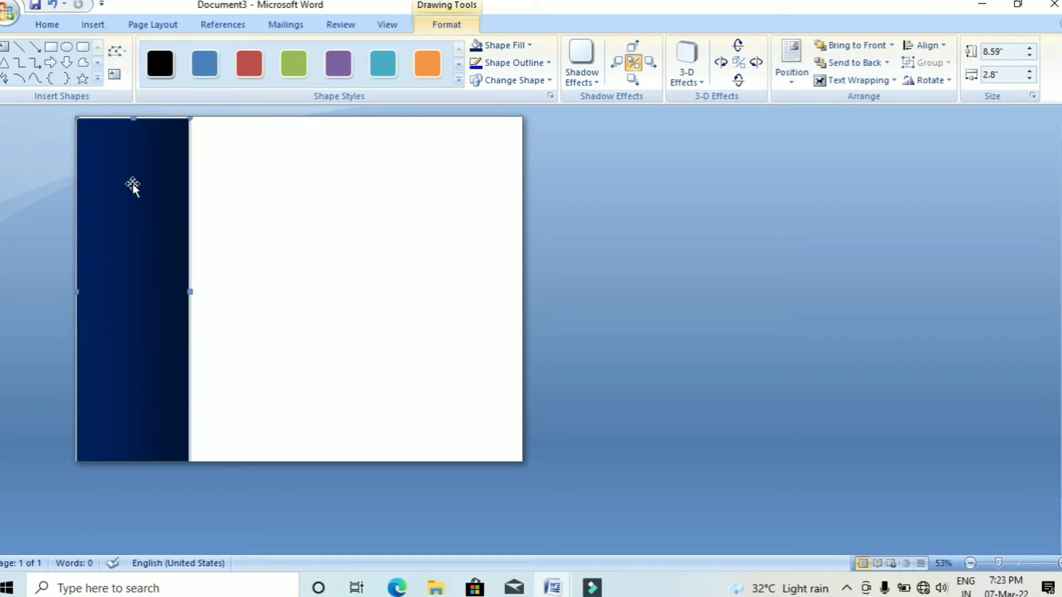
pyautogui.press('Up')
pyautogui.press('Up')
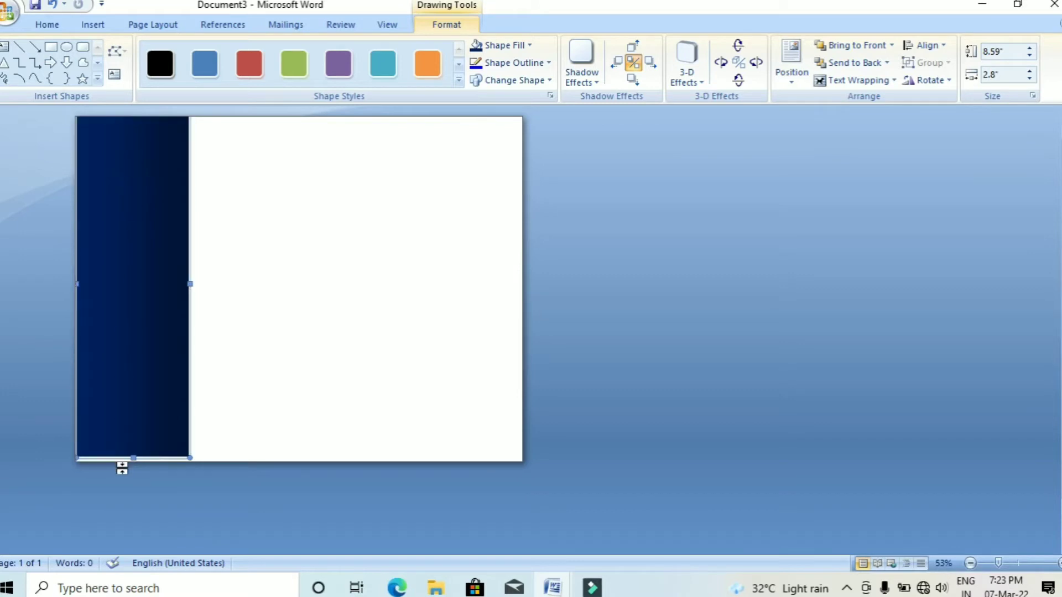
pyautogui.moveTo(131, 458); pyautogui.dragTo(216, 454)
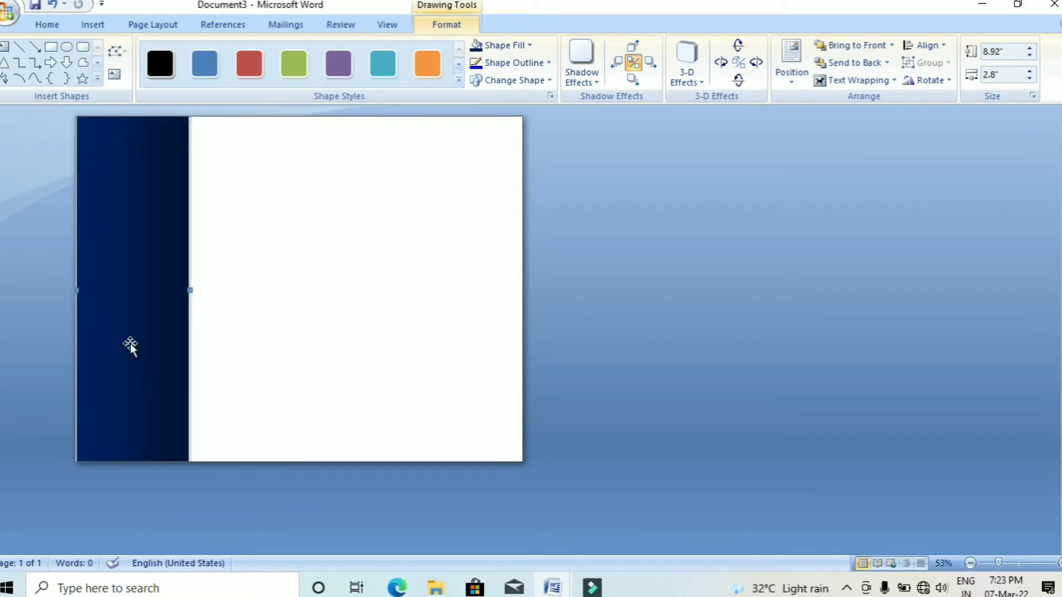
pyautogui.moveTo(130, 344); pyautogui.dragTo(128, 344)
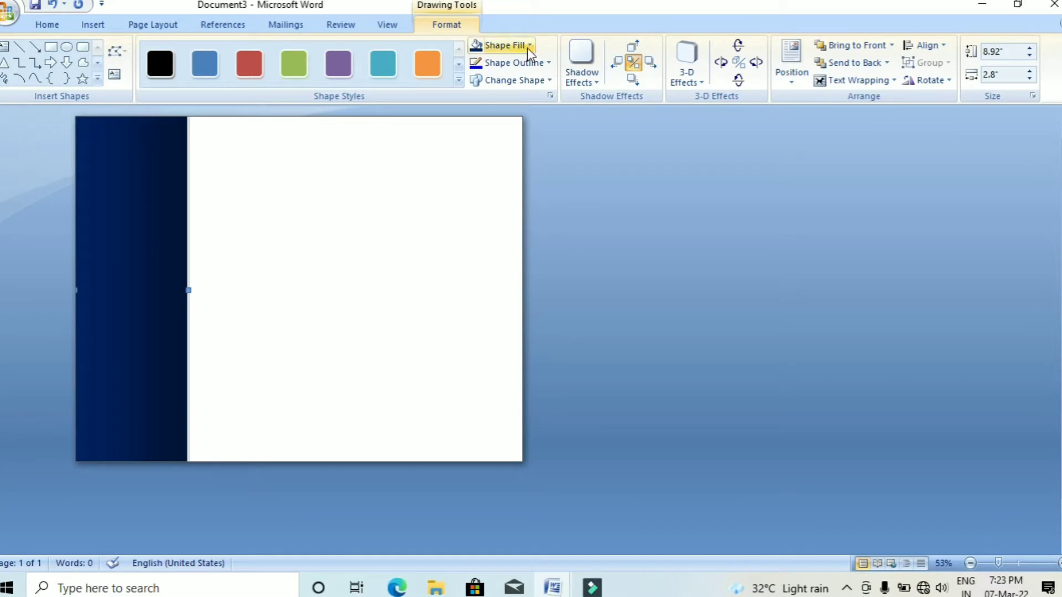
# Set the rectangle's Shape Outline to No Outline
pyautogui.click(549, 62)
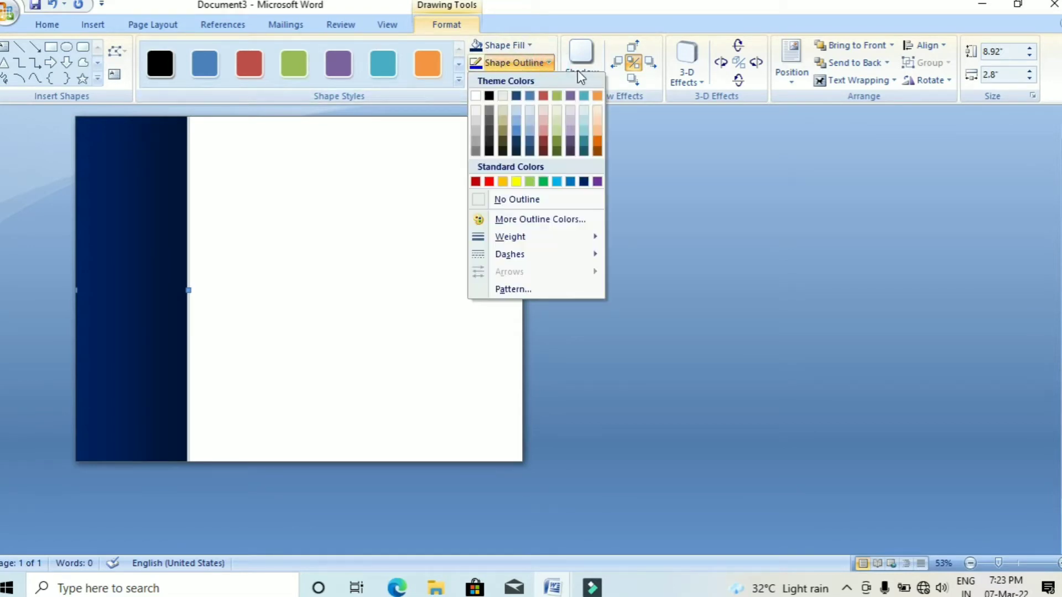
pyautogui.click(511, 199)
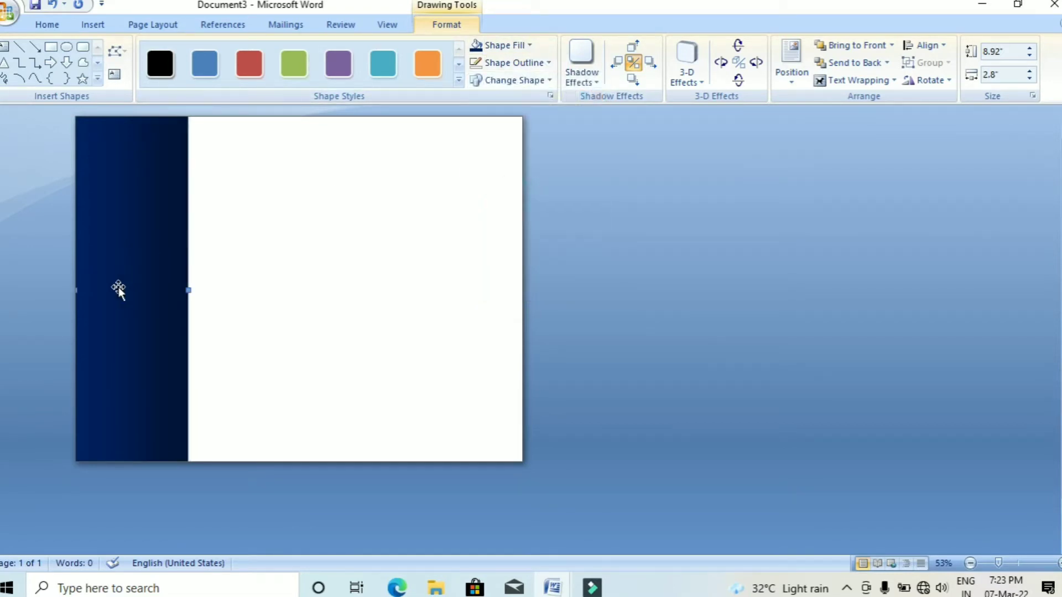
pyautogui.click(316, 276)
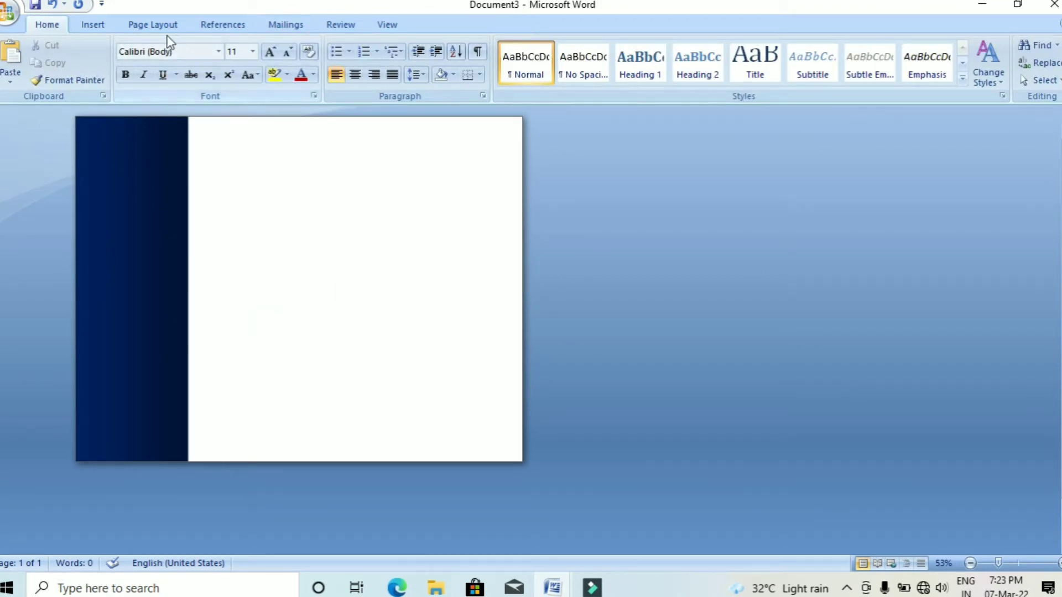
# Draw a white oval over the navy band's right edge and enlarge it to 3.86" by 3.86"
pyautogui.click(89, 26)
pyautogui.click(228, 78)
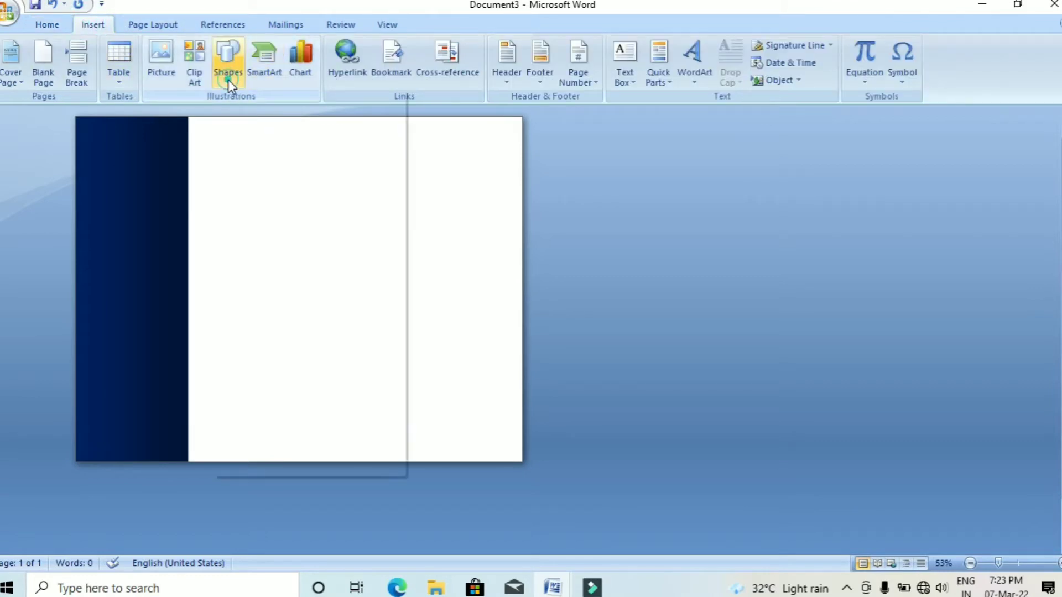
pyautogui.click(285, 114)
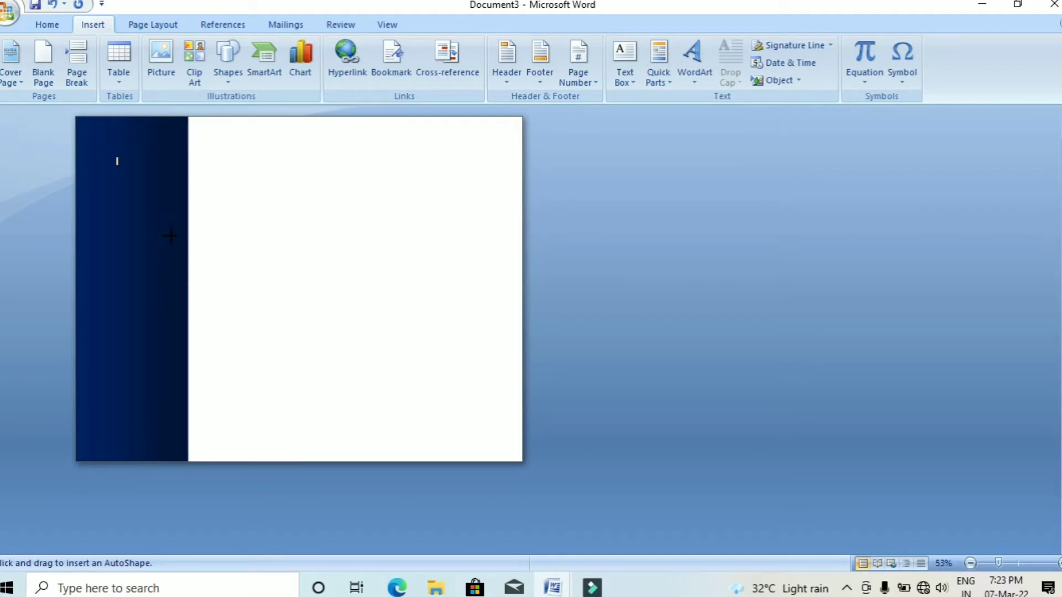
pyautogui.moveTo(164, 231); pyautogui.dragTo(322, 385)
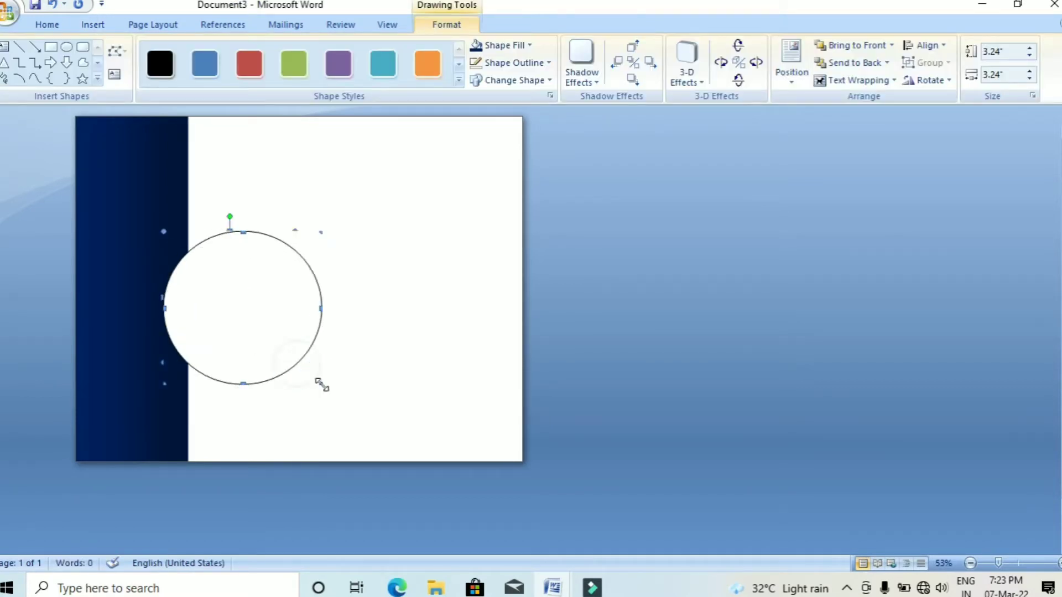
pyautogui.hotkey('ctrl', 'z')
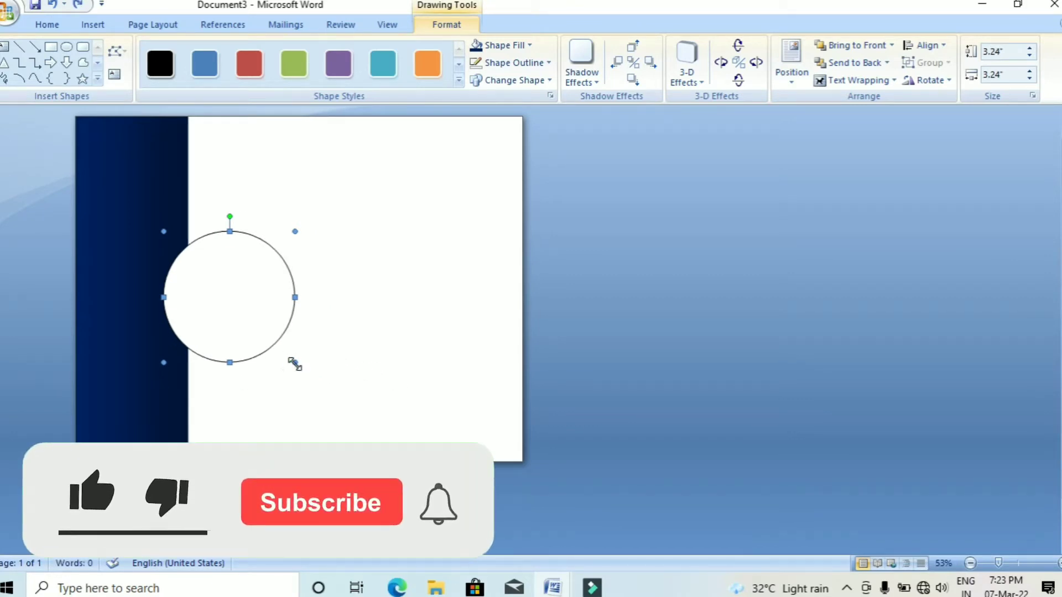
pyautogui.moveTo(295, 364); pyautogui.dragTo(321, 387)
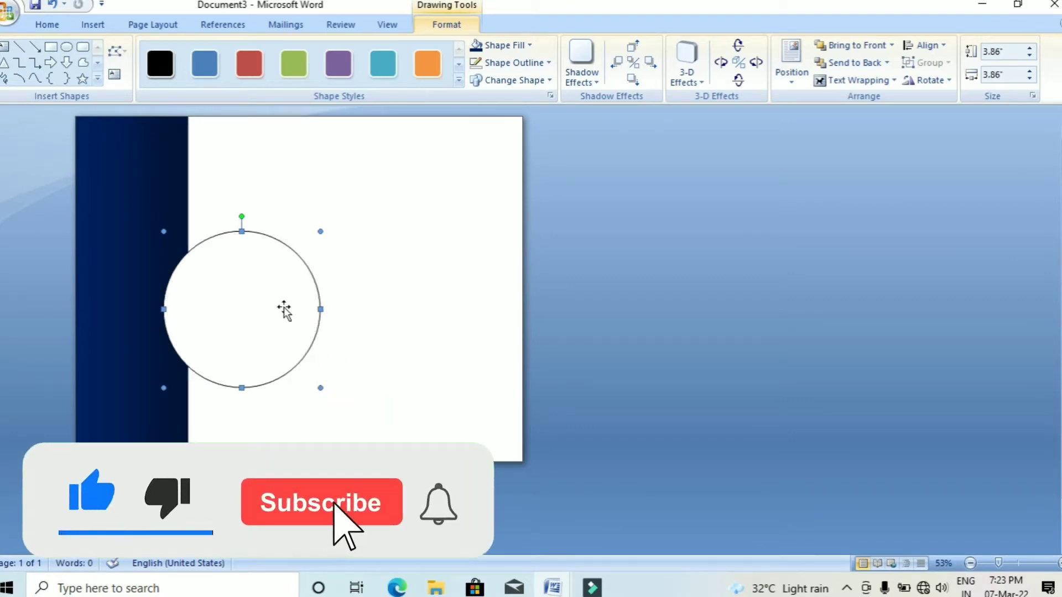
# Move the circle up-left, duplicate it, and shrink the copy to 3.28" by 3.28"
pyautogui.moveTo(284, 310); pyautogui.dragTo(257, 286)
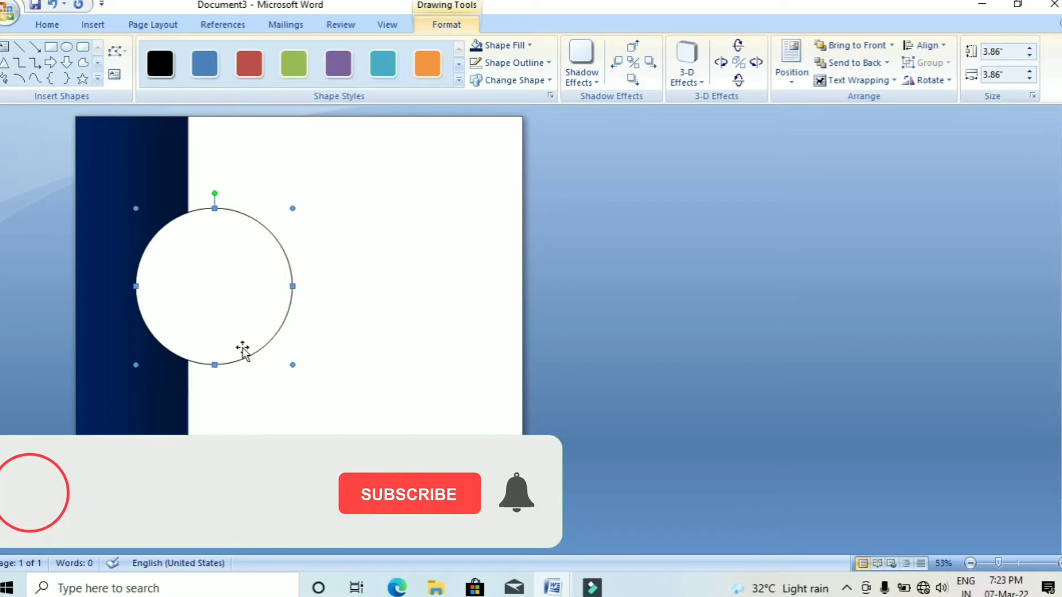
pyautogui.moveTo(216, 326); pyautogui.dragTo(223, 332)
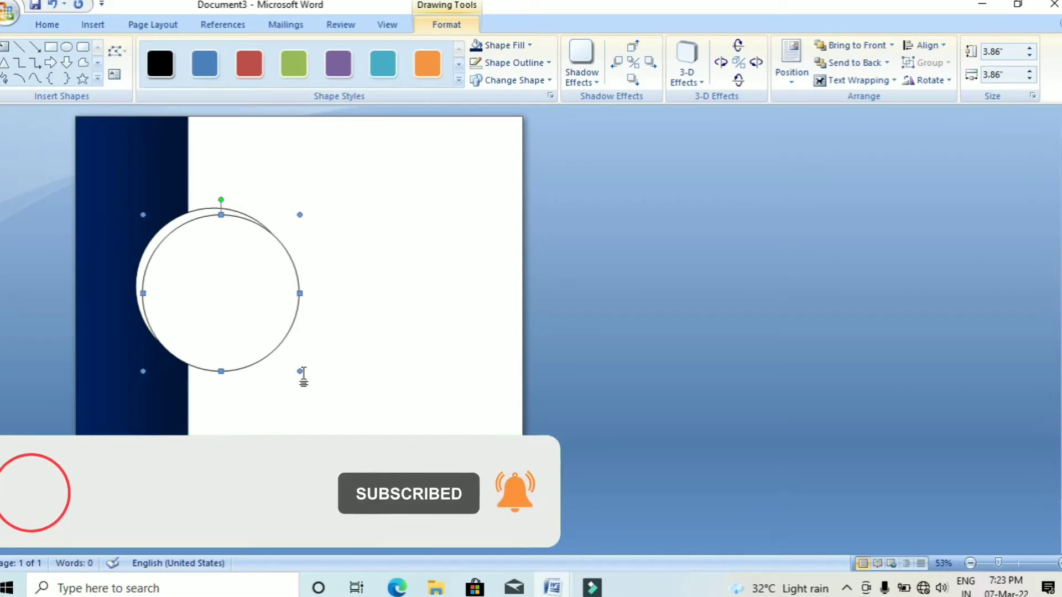
pyautogui.moveTo(300, 371); pyautogui.dragTo(275, 346)
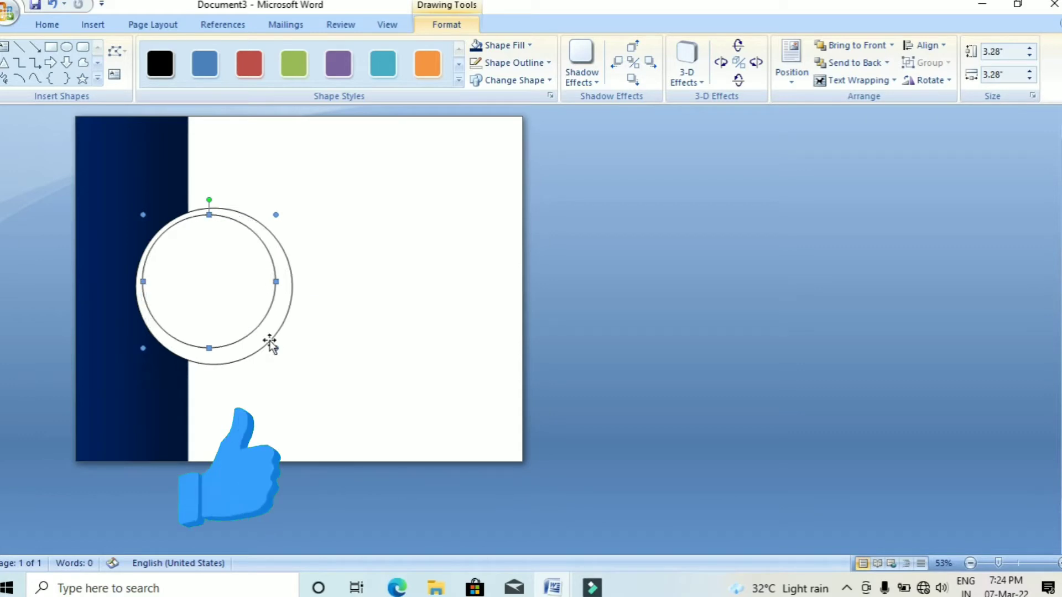
# Centre the smaller 3.28" circle inside the larger circle with drag and arrow nudges
pyautogui.click(227, 280)
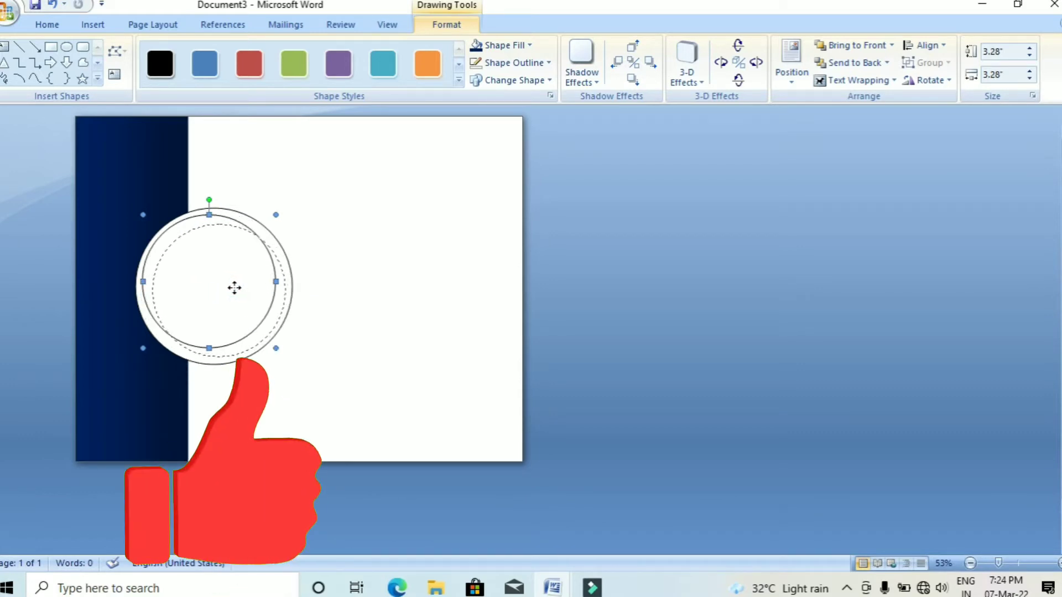
pyautogui.moveTo(239, 288); pyautogui.dragTo(245, 296)
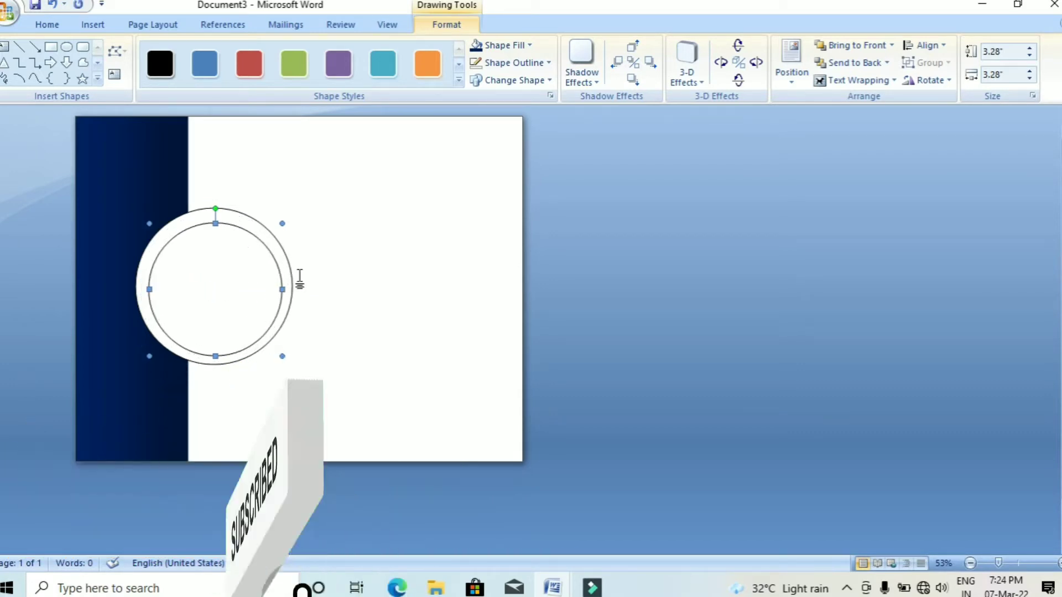
pyautogui.press('Up')
pyautogui.press('Left')
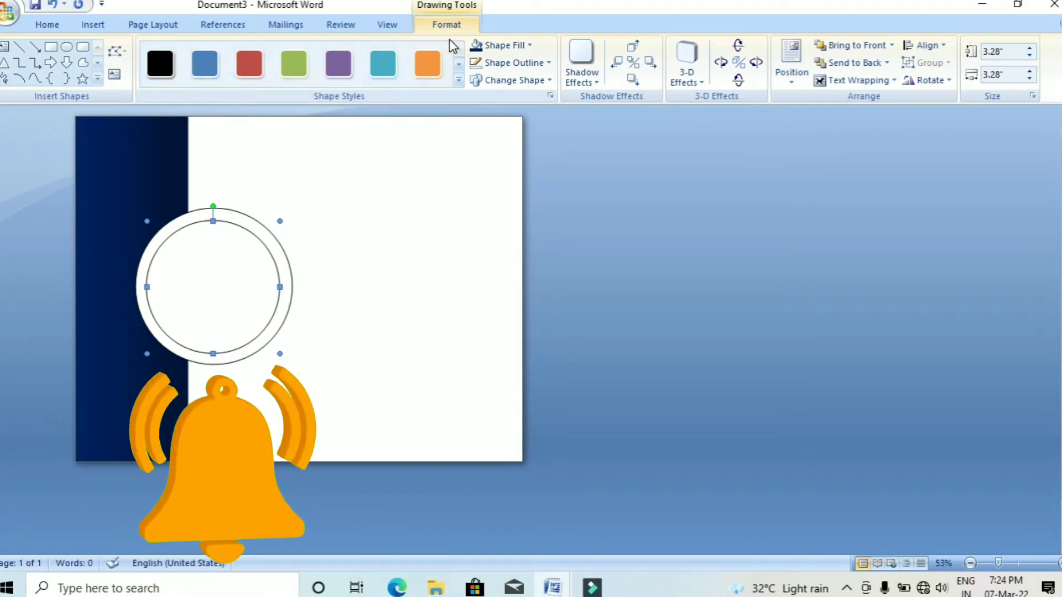
pyautogui.click(354, 25)
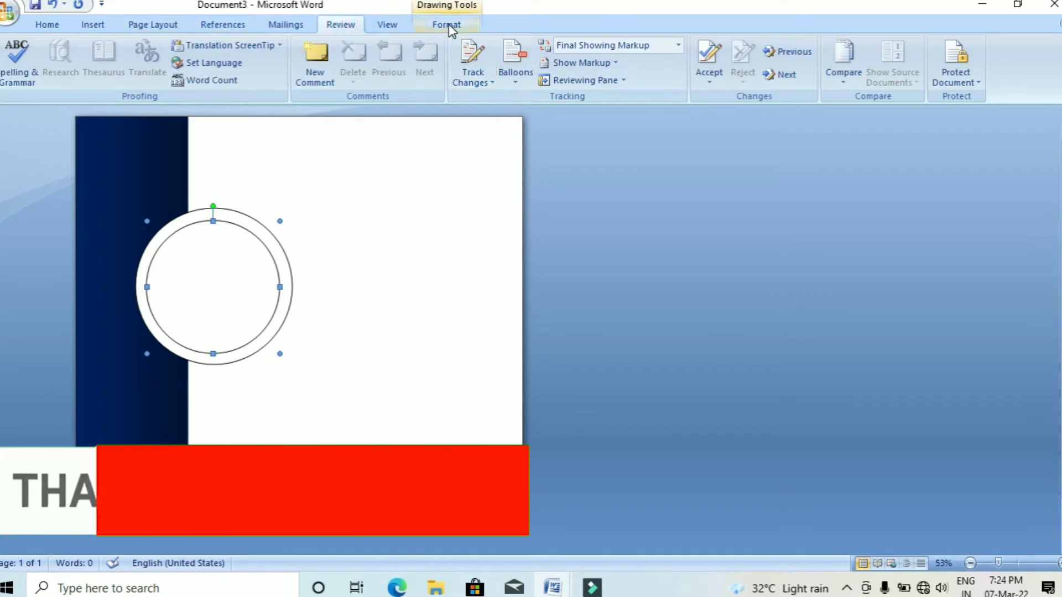
pyautogui.click(446, 25)
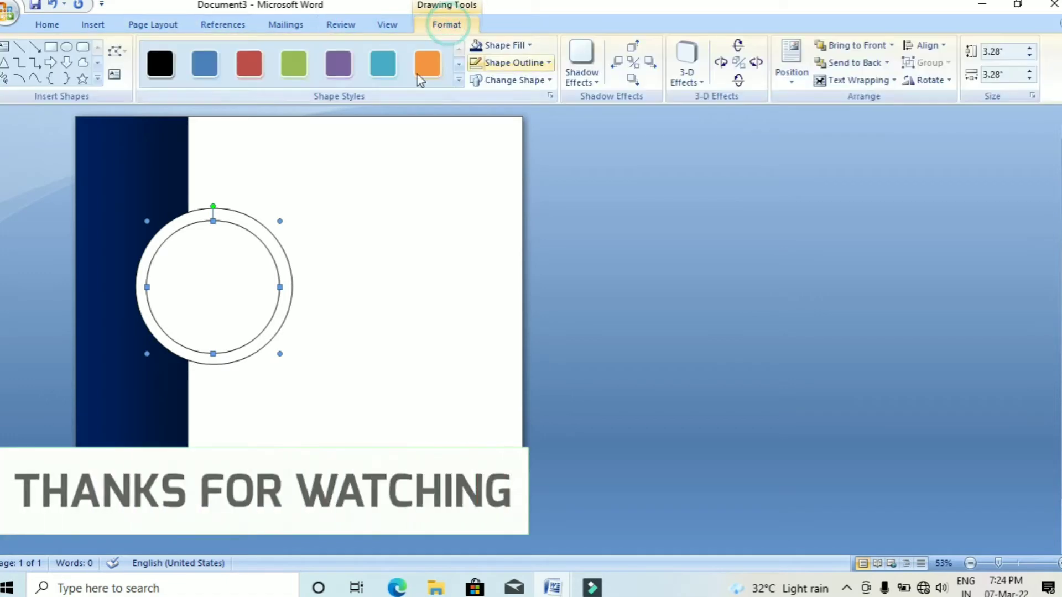
# Fill the inner circle with a photo from the Desktop
pyautogui.click(530, 44)
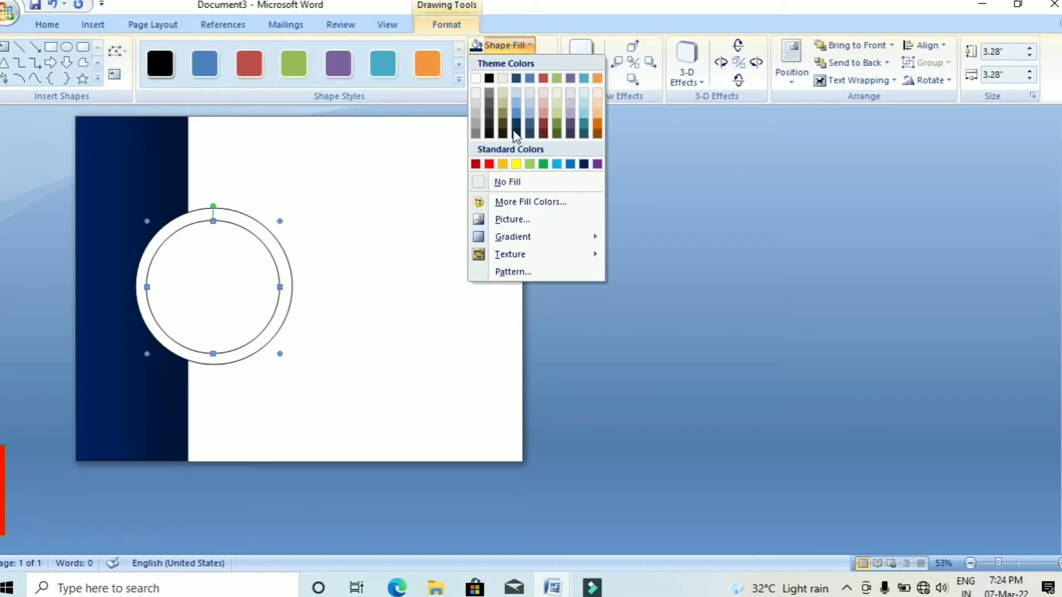
pyautogui.click(494, 220)
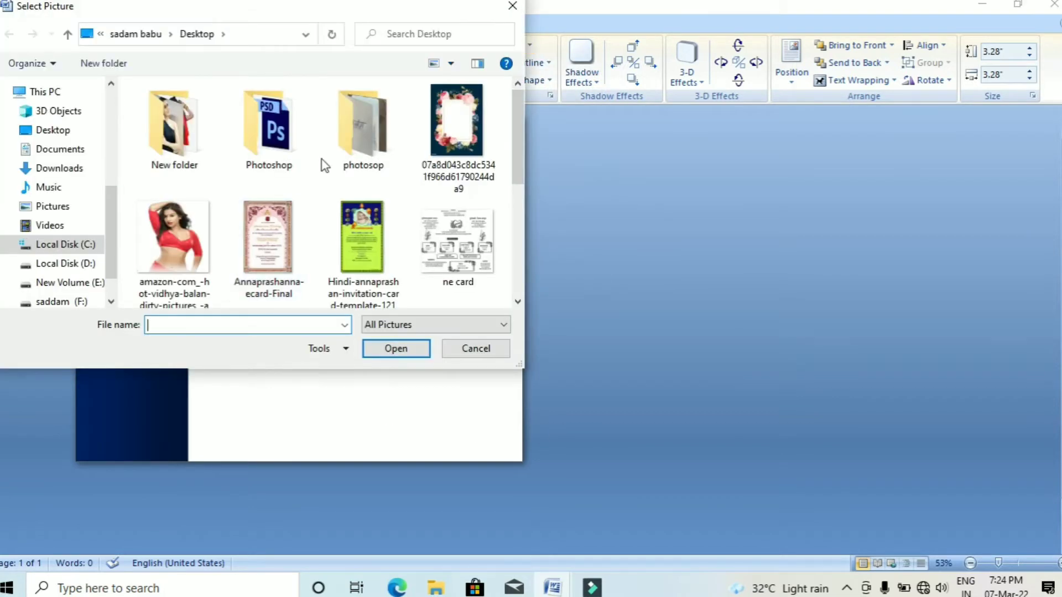
pyautogui.click(166, 233)
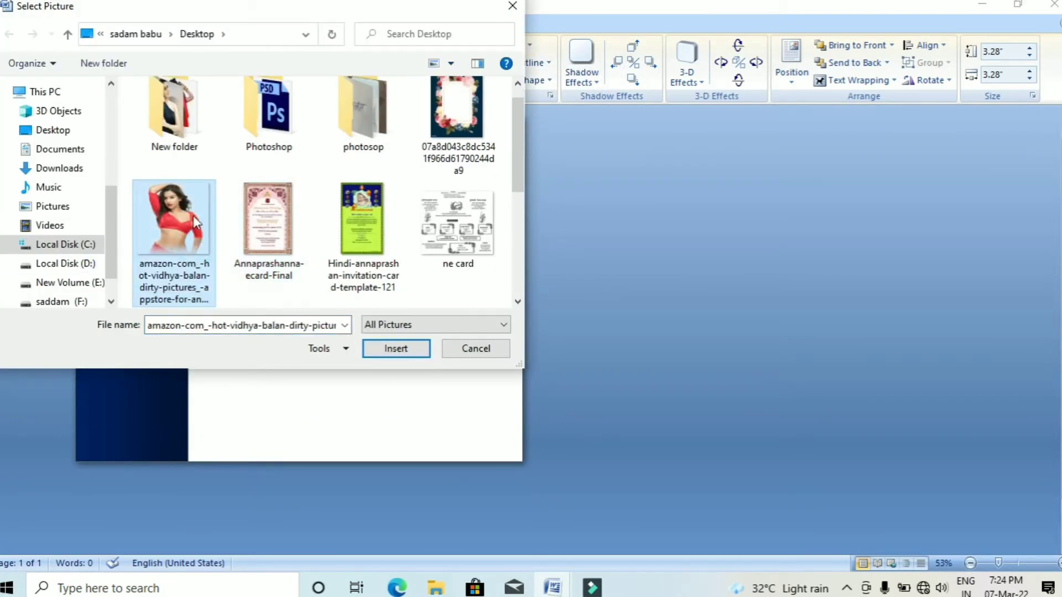
pyautogui.click(386, 351)
pyautogui.click(336, 301)
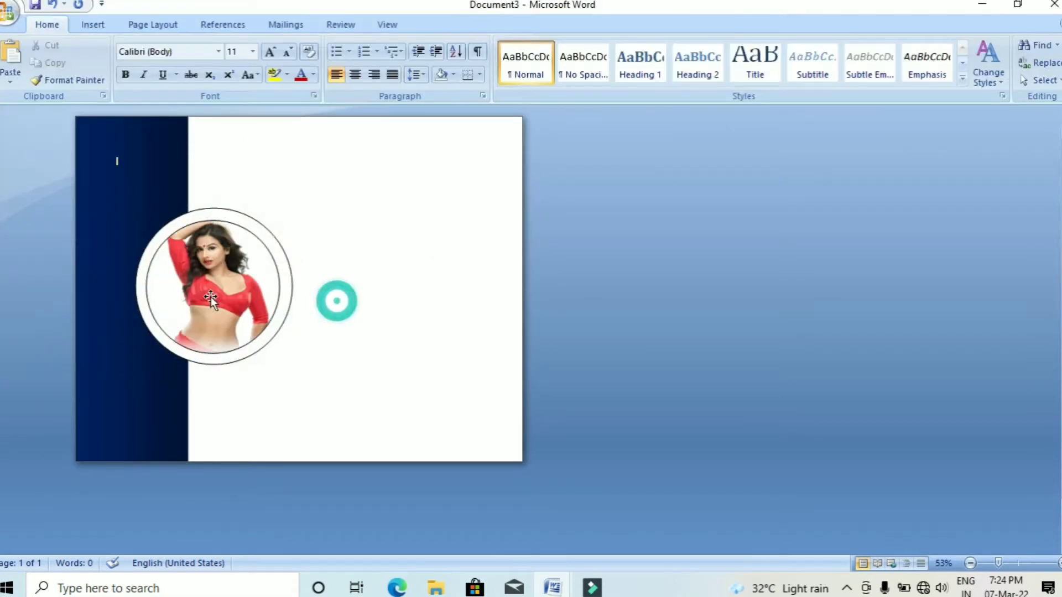
# Set the photo circle's outline to No Outline
pyautogui.click(210, 293)
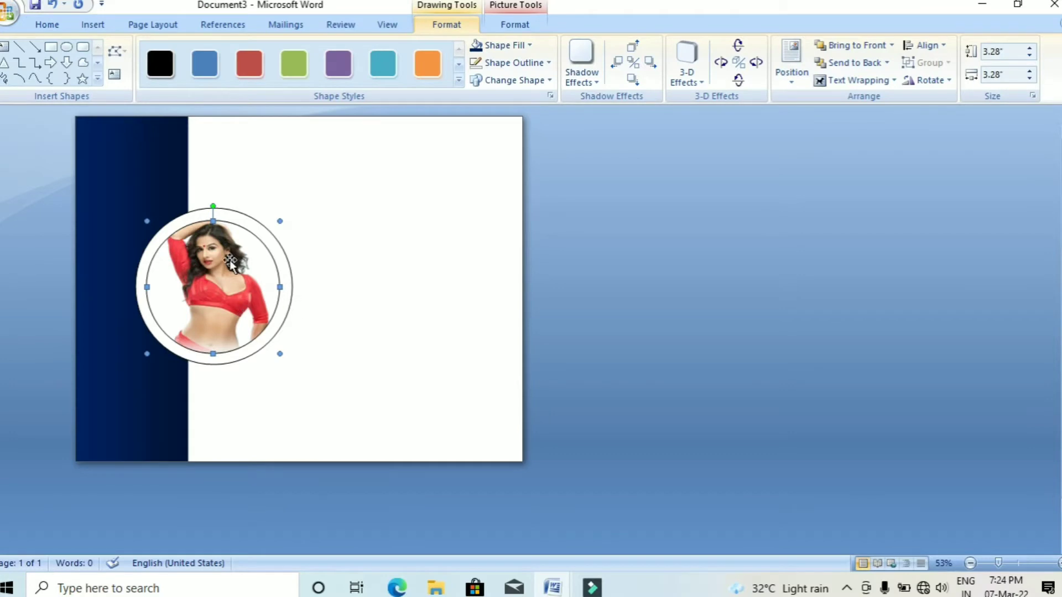
pyautogui.click(549, 63)
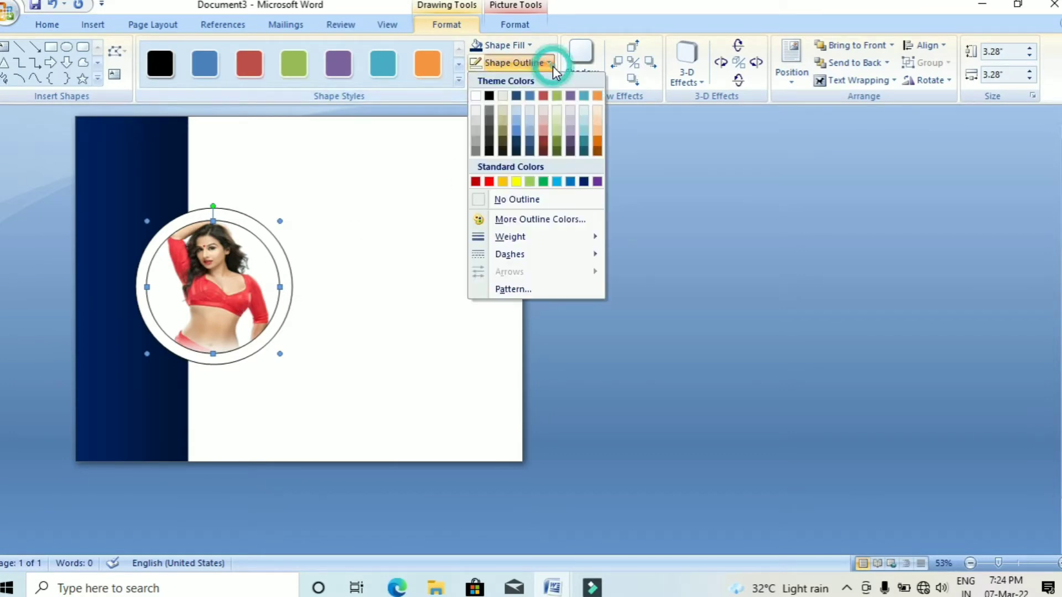
pyautogui.click(521, 201)
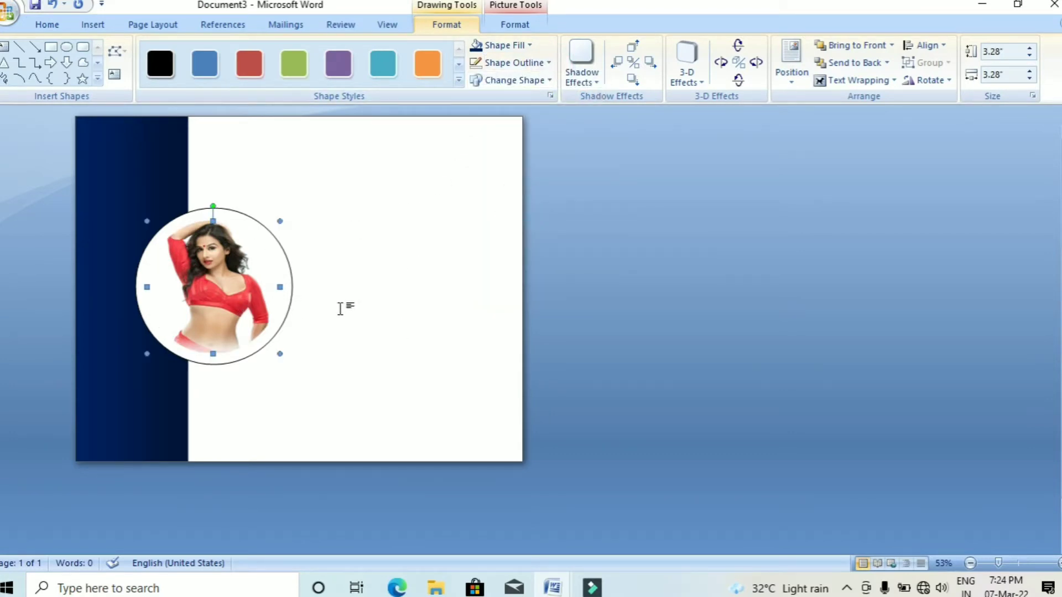
pyautogui.click(401, 336)
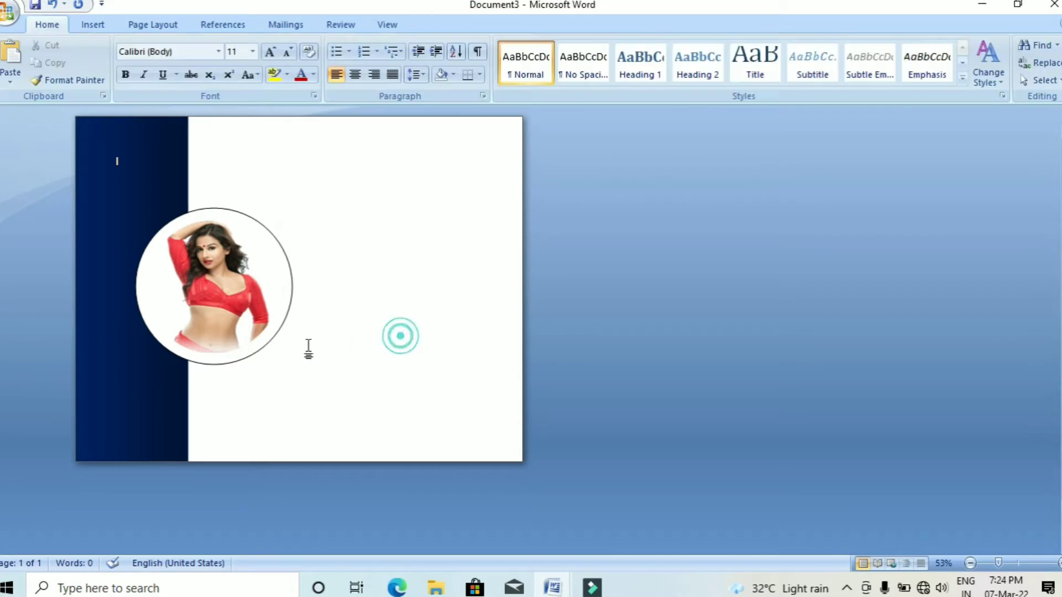
# Apply the blue Shape Style to the outer 3.86" circle, remove its outline, and zoom to 69%
pyautogui.click(233, 362)
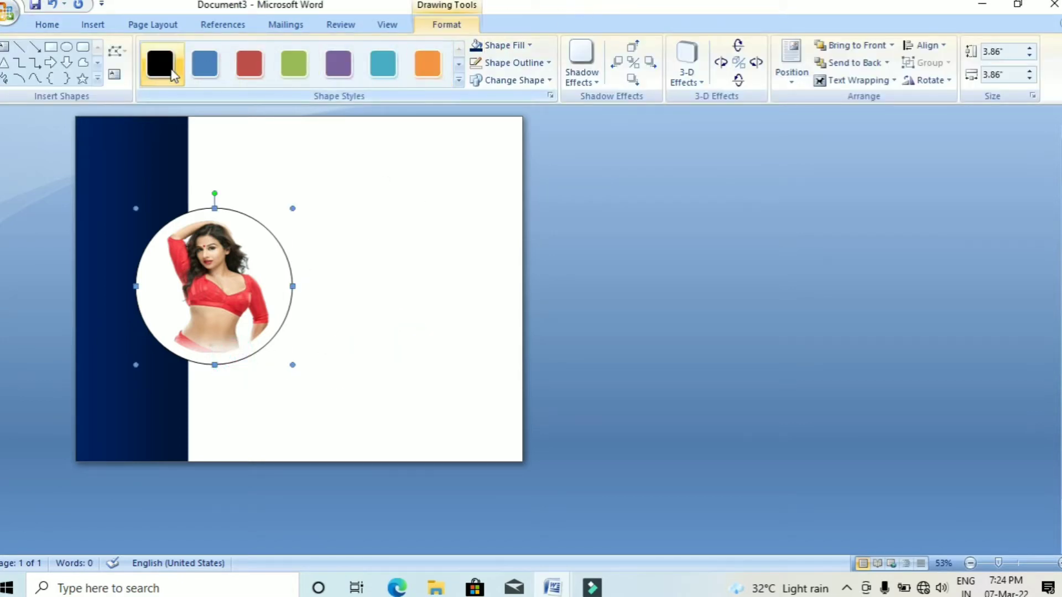
pyautogui.click(202, 74)
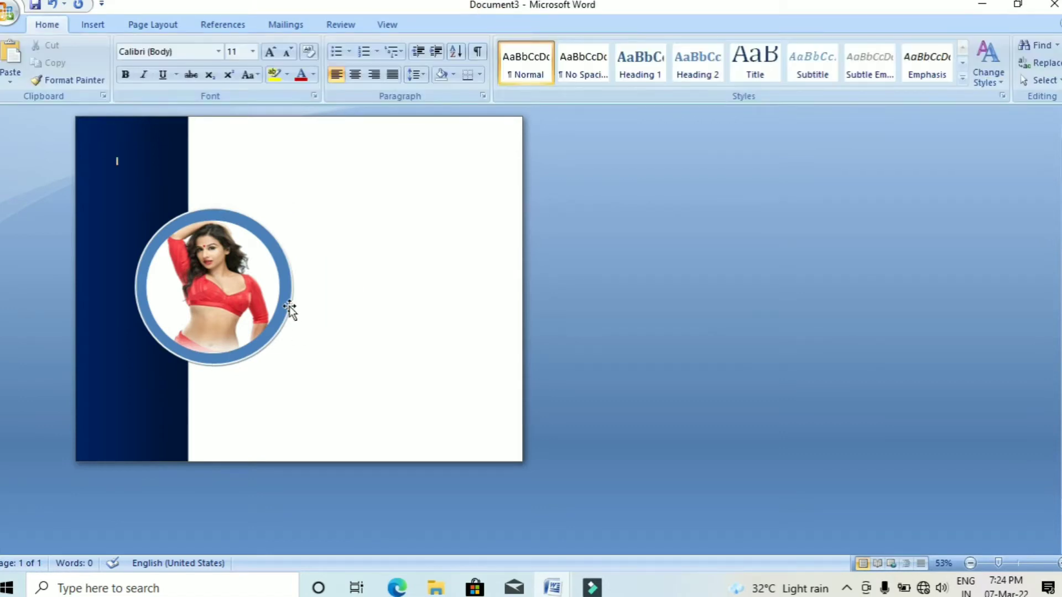
pyautogui.click(290, 306)
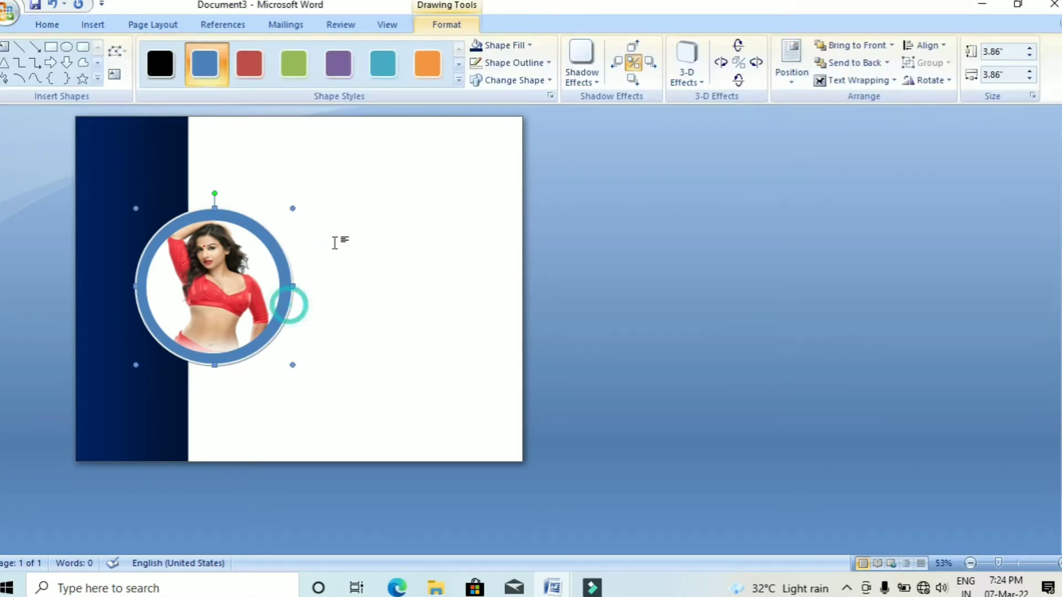
pyautogui.click(542, 63)
pyautogui.click(510, 202)
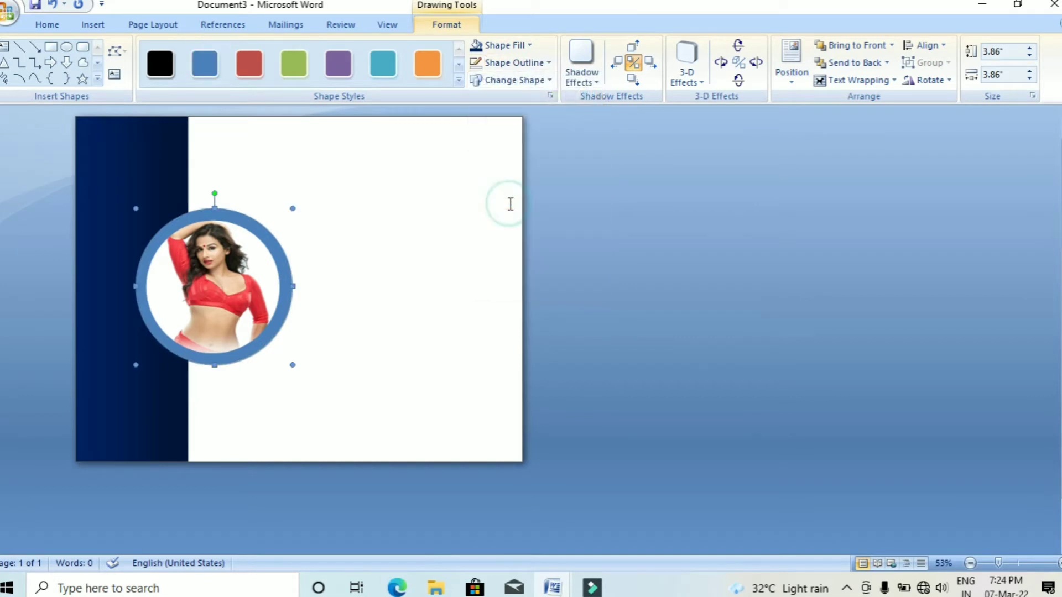
pyautogui.click(471, 259)
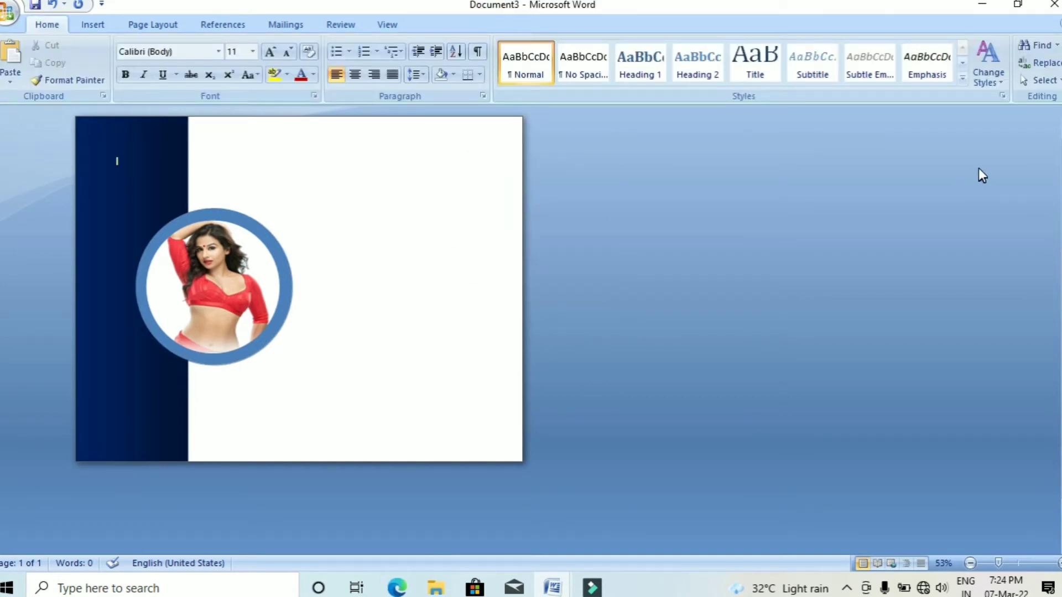
pyautogui.moveTo(996, 562); pyautogui.dragTo(1003, 562)
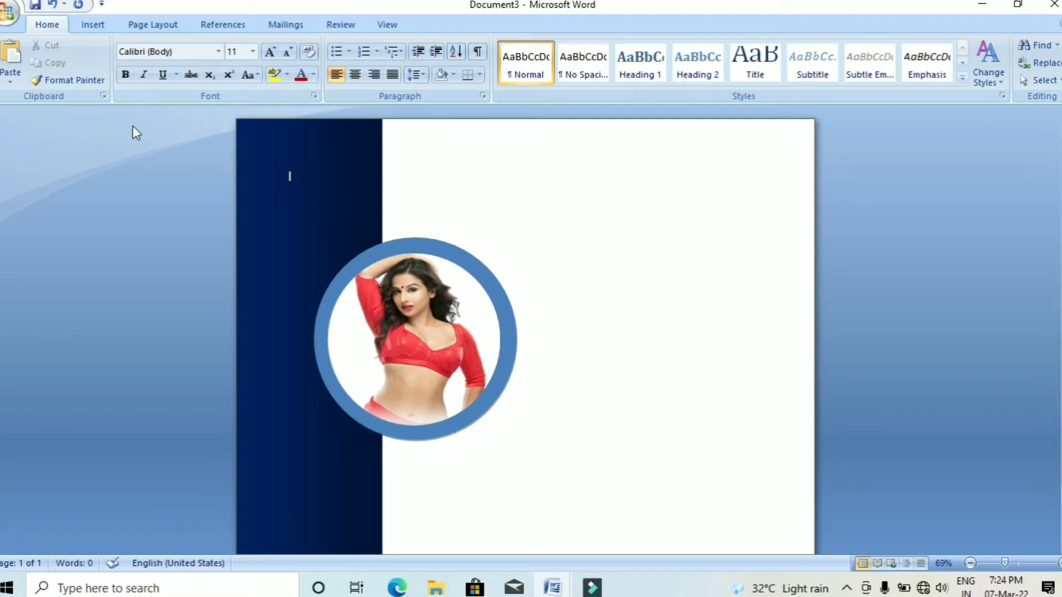
# Draw a text box at the top of the navy panel and type 2022
pyautogui.click(98, 25)
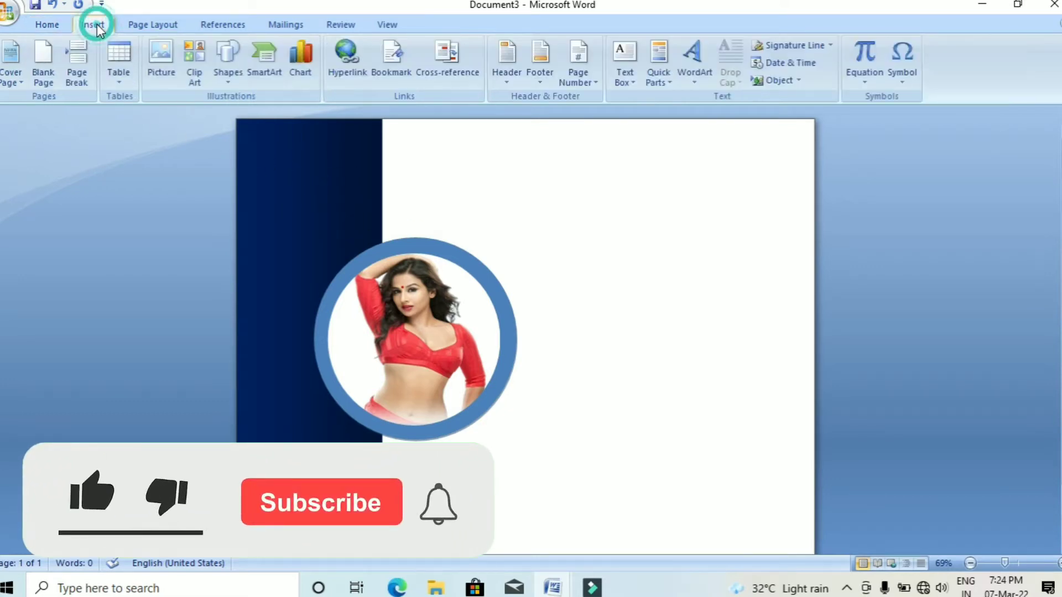
pyautogui.click(232, 77)
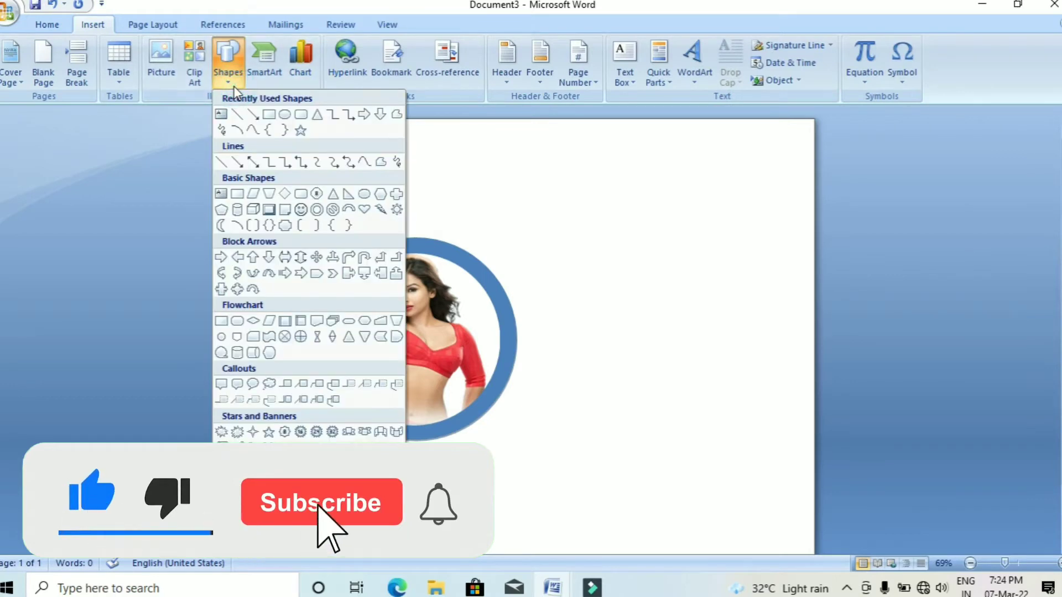
pyautogui.click(221, 115)
pyautogui.moveTo(245, 134); pyautogui.dragTo(370, 192)
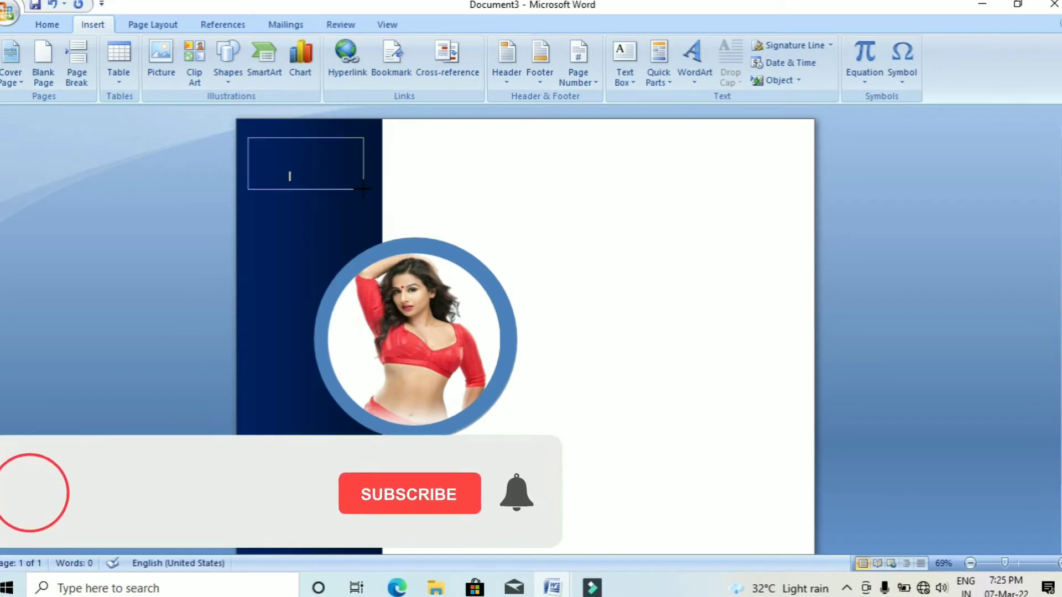
pyautogui.write('2')
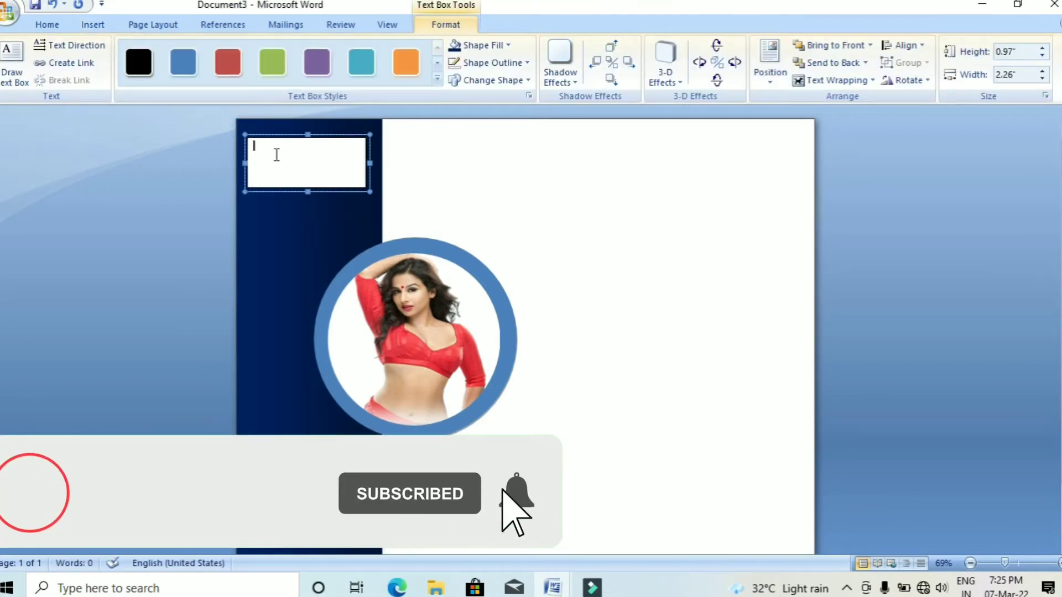
pyautogui.write('022')
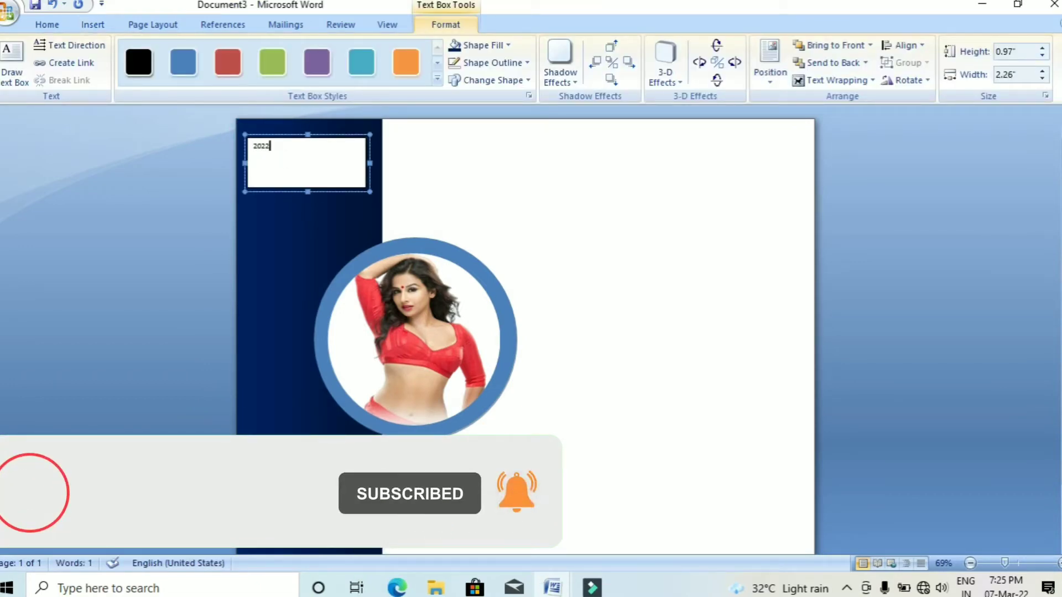
# Format 2022 as 48 pt bold Rockwell Extra Bold
pyautogui.click(47, 24)
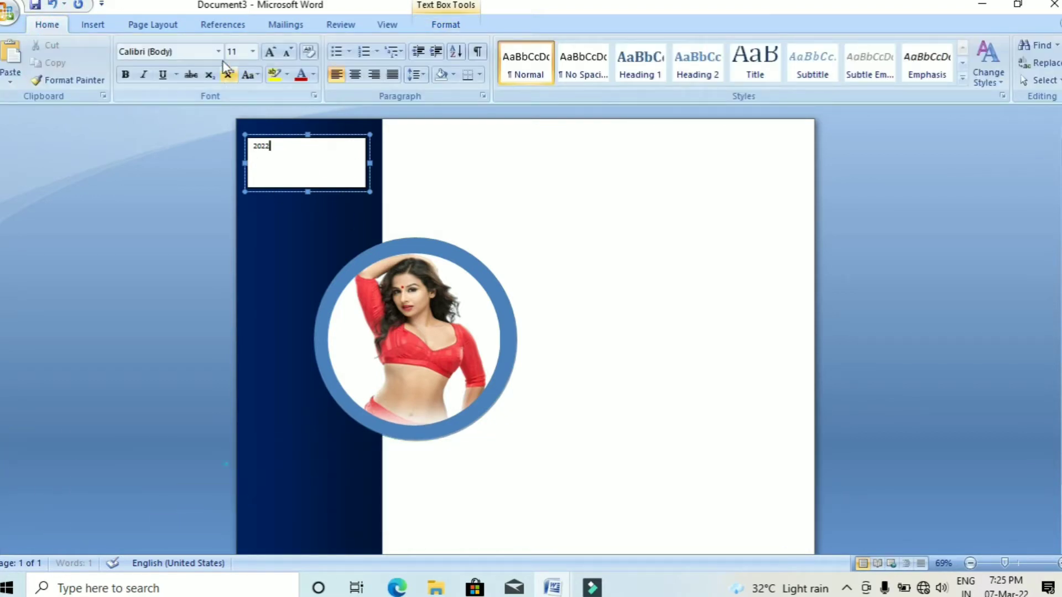
pyautogui.click(253, 52)
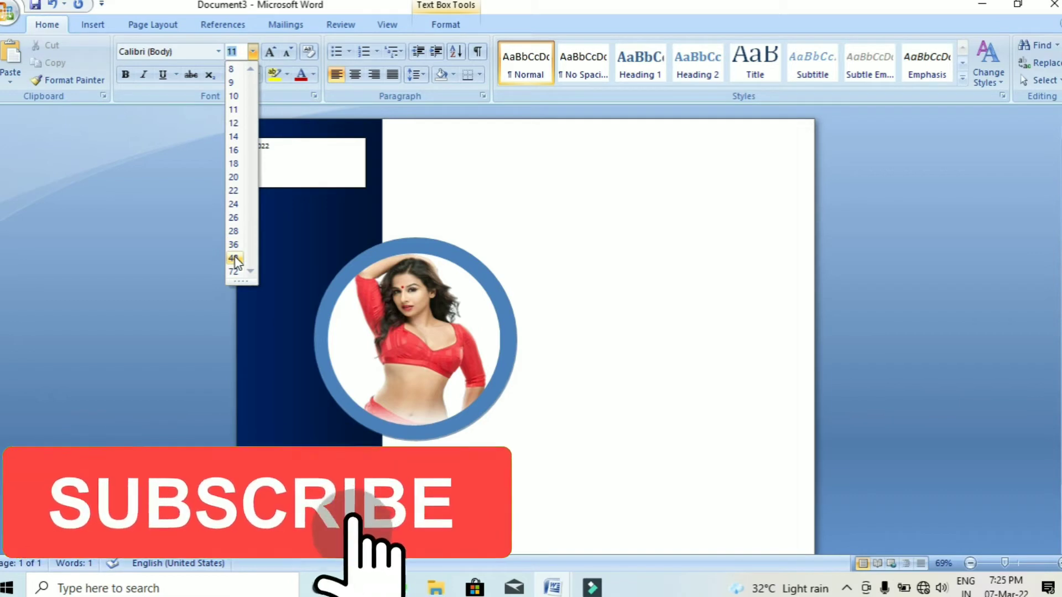
pyautogui.click(280, 154)
pyautogui.moveTo(280, 154); pyautogui.dragTo(230, 114)
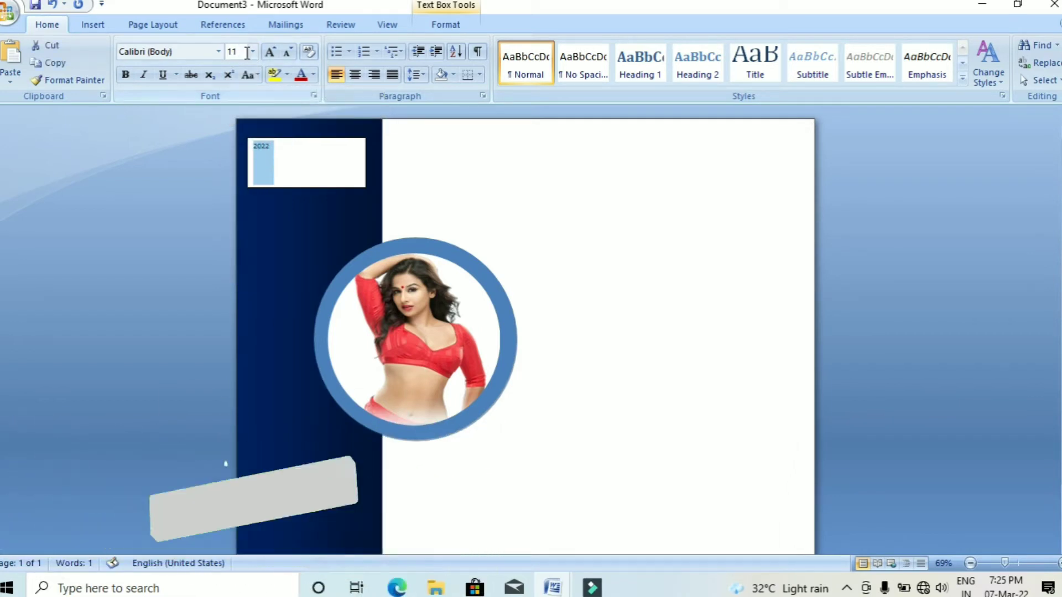
pyautogui.click(253, 51)
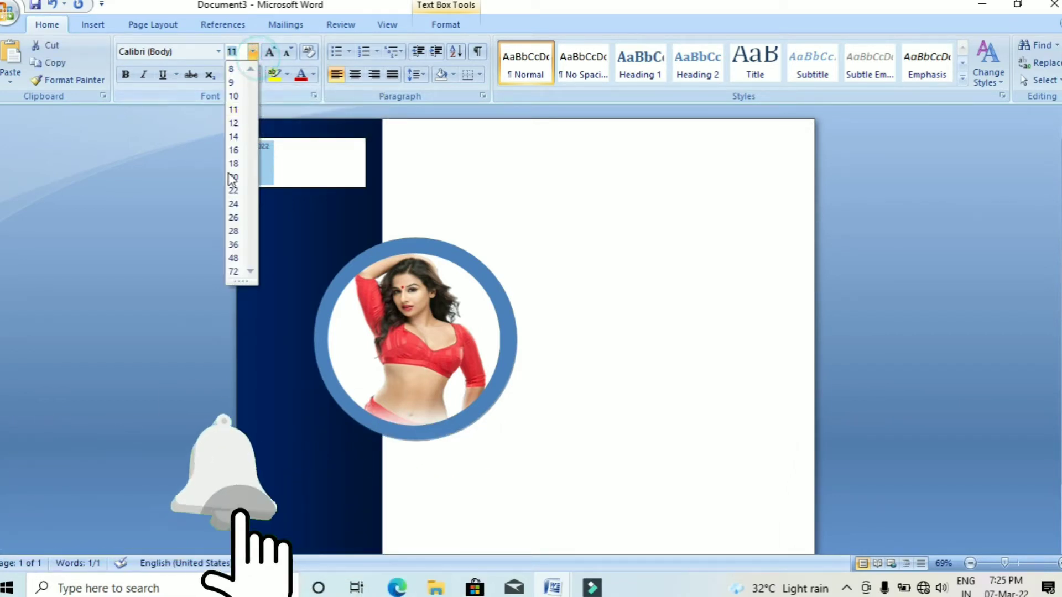
pyautogui.click(234, 258)
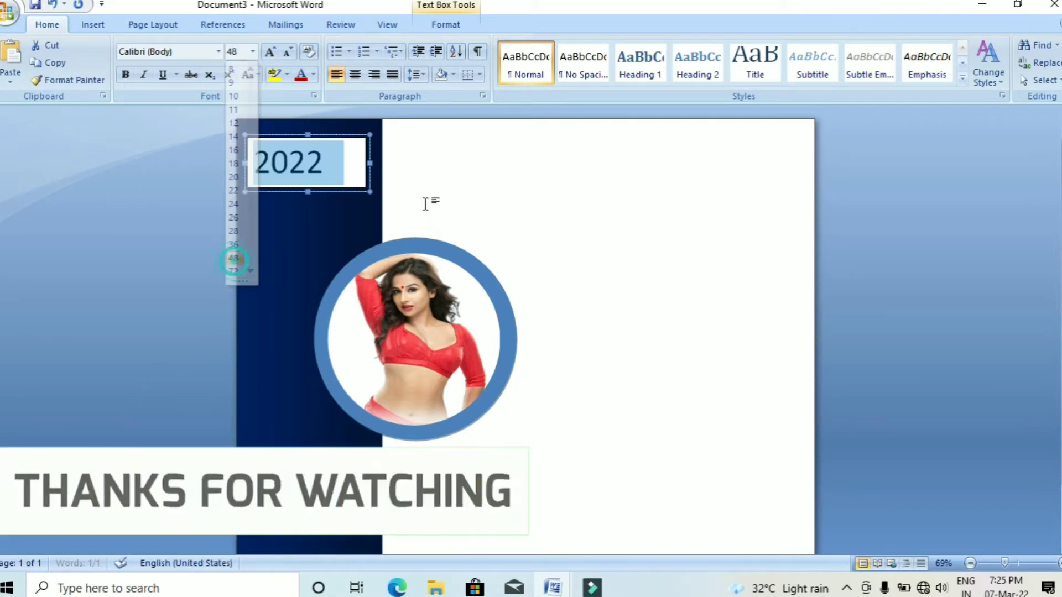
pyautogui.click(124, 78)
pyautogui.click(219, 51)
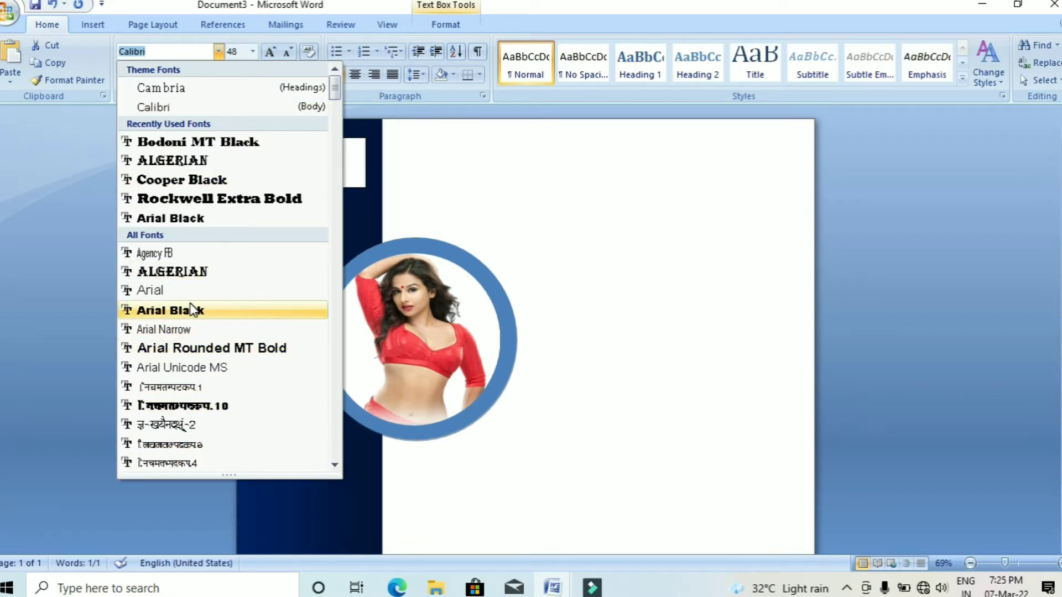
pyautogui.click(235, 200)
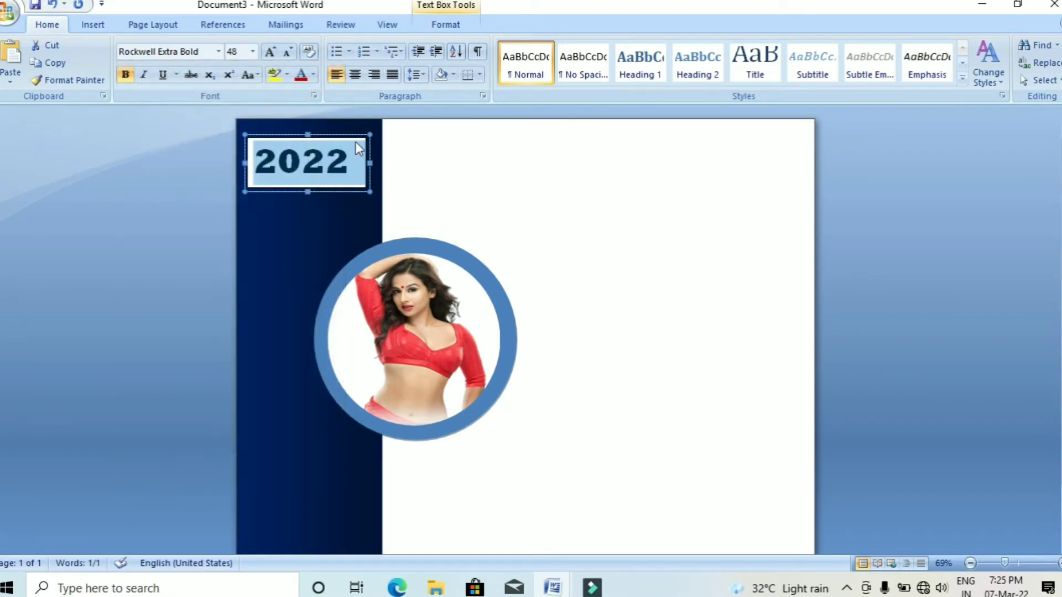
pyautogui.click(369, 231)
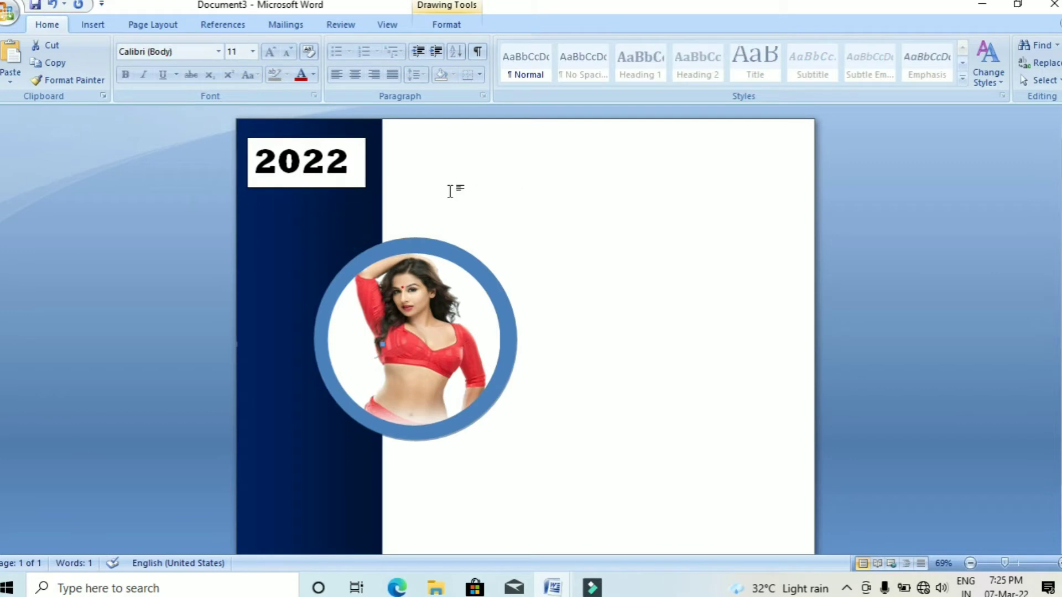
# Remove the white fill from the 2022 text box so it becomes see-through
pyautogui.click(329, 179)
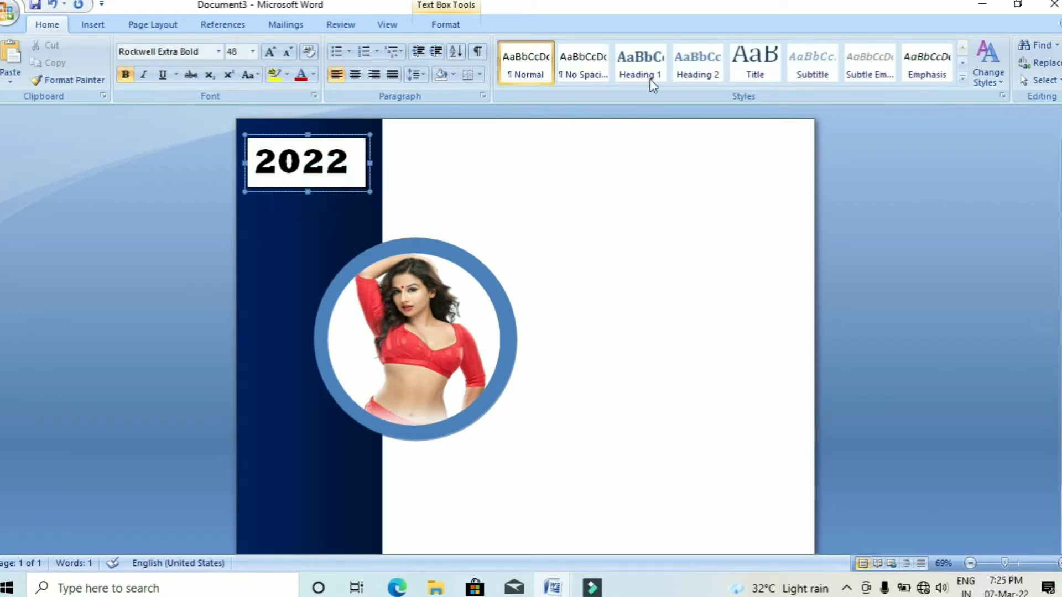
pyautogui.click(453, 26)
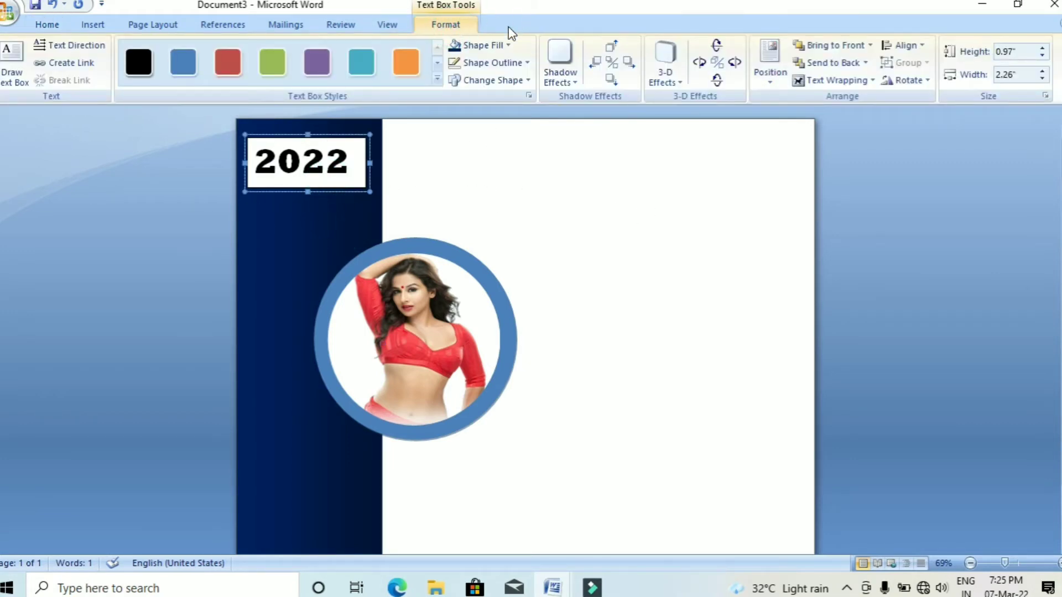
pyautogui.click(512, 47)
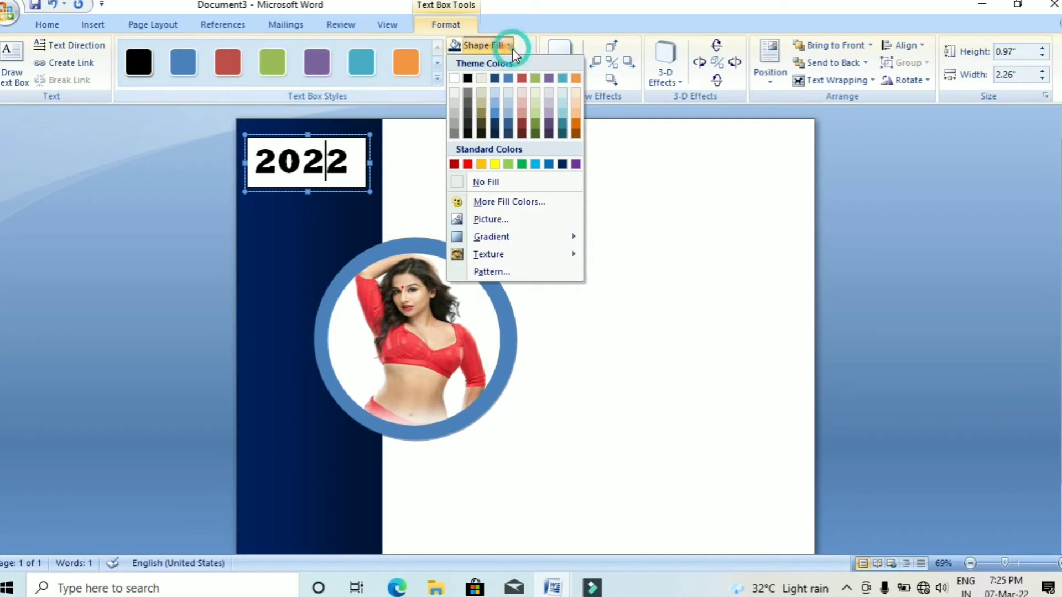
pyautogui.click(506, 184)
# Reselect the 2022 heading and its box, zooming in to 164% for a closer look
pyautogui.moveTo(347, 166); pyautogui.dragTo(227, 156)
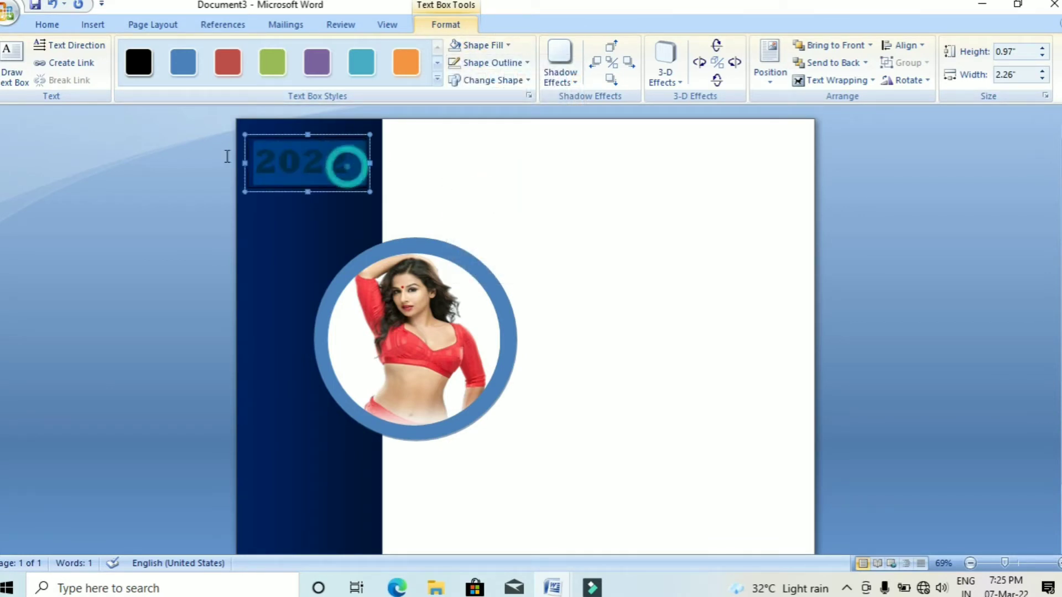
pyautogui.click(49, 26)
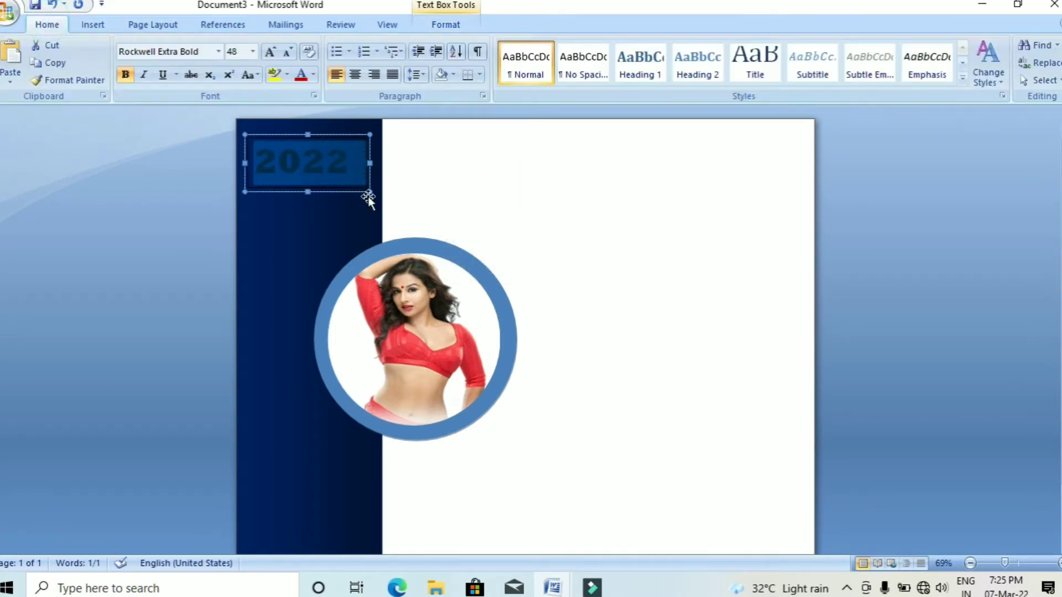
pyautogui.click(339, 253)
pyautogui.click(351, 161)
pyautogui.click(316, 227)
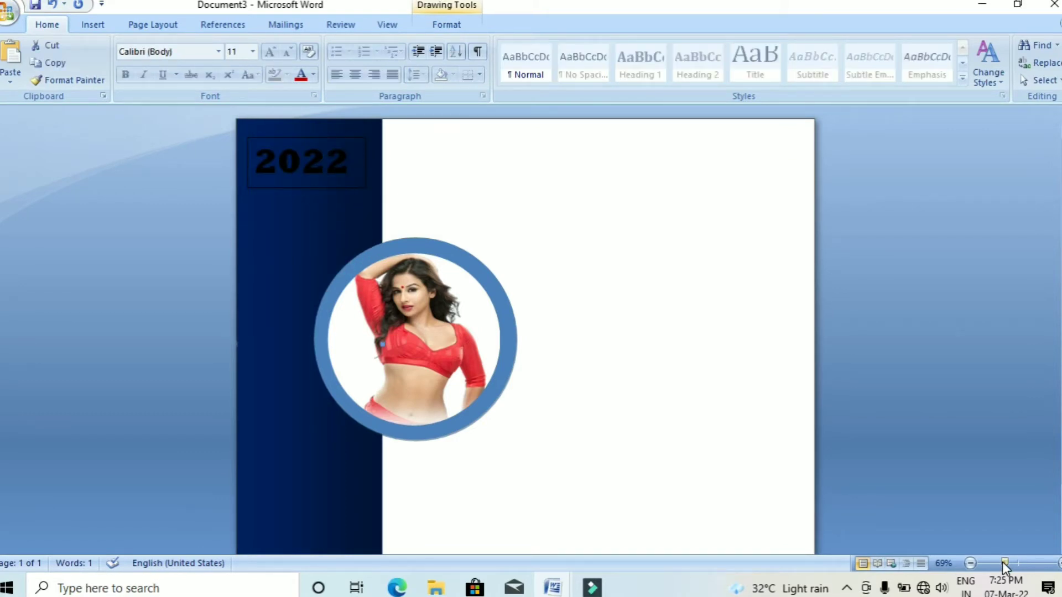
pyautogui.moveTo(1005, 564); pyautogui.dragTo(1022, 564)
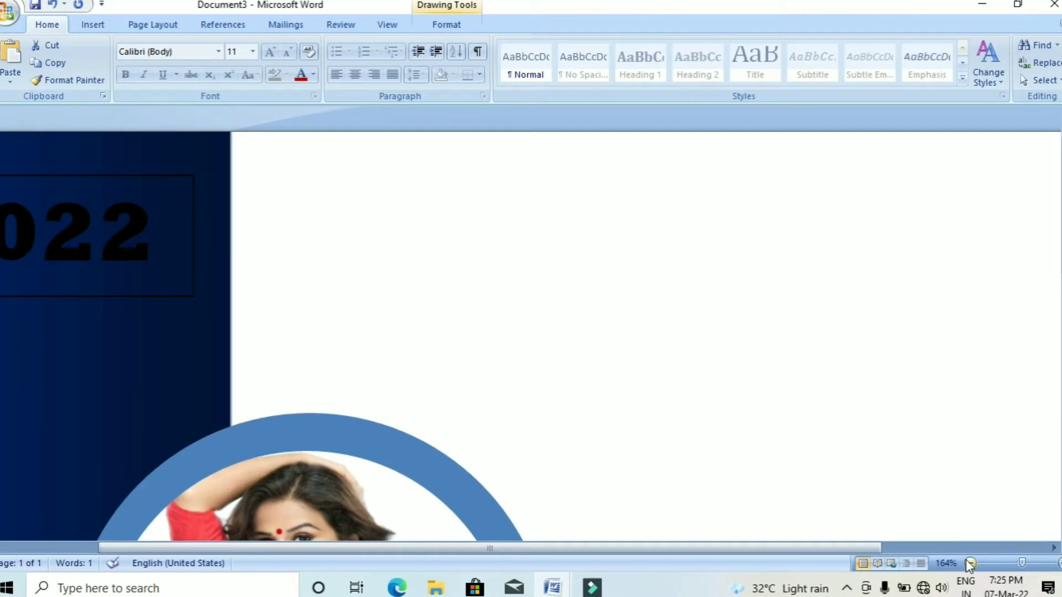
pyautogui.moveTo(713, 554); pyautogui.dragTo(614, 547)
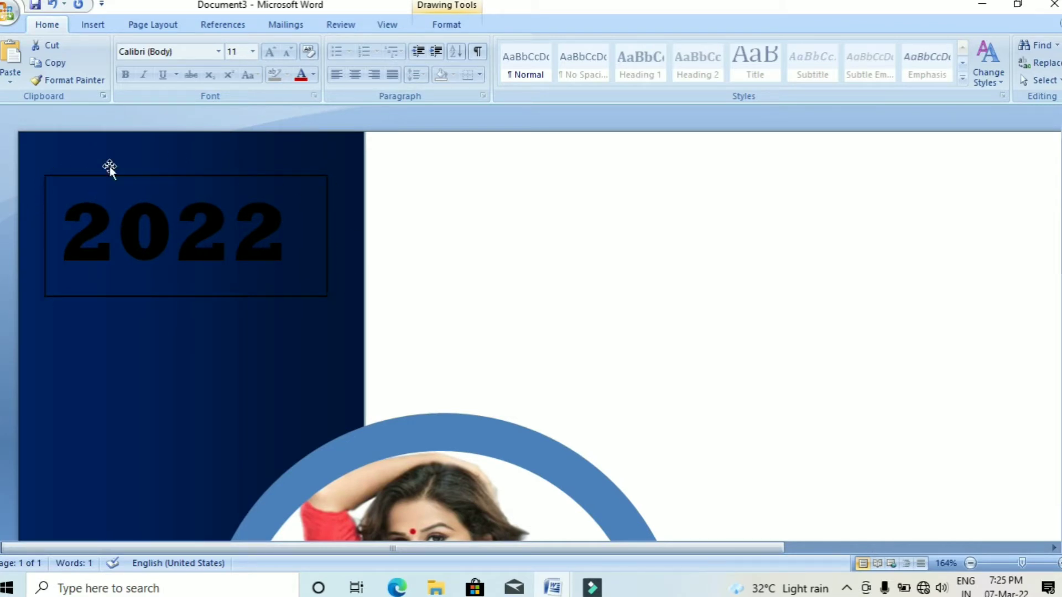
pyautogui.click(285, 244)
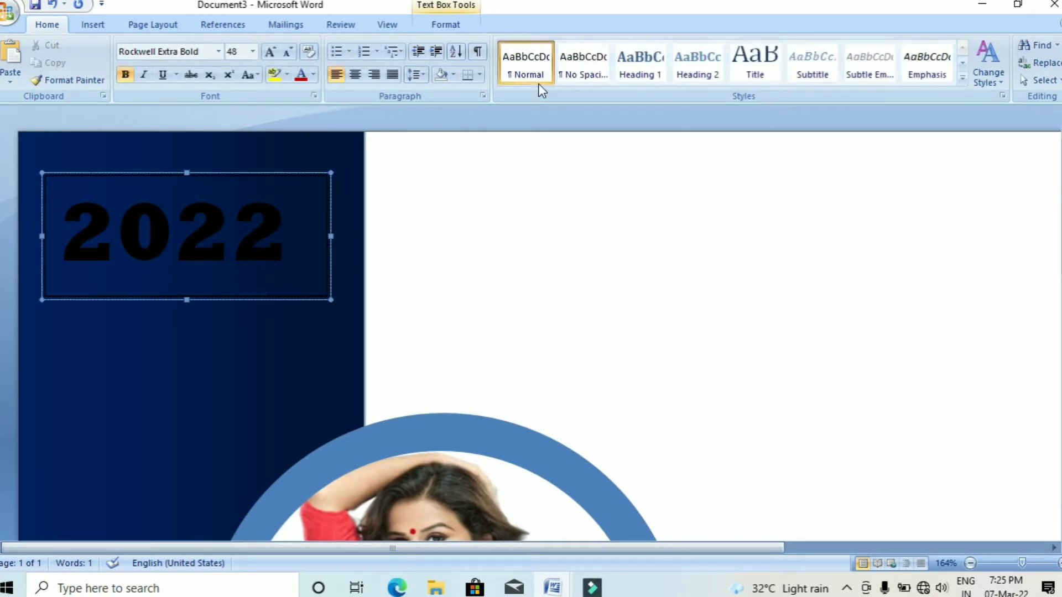
pyautogui.click(446, 24)
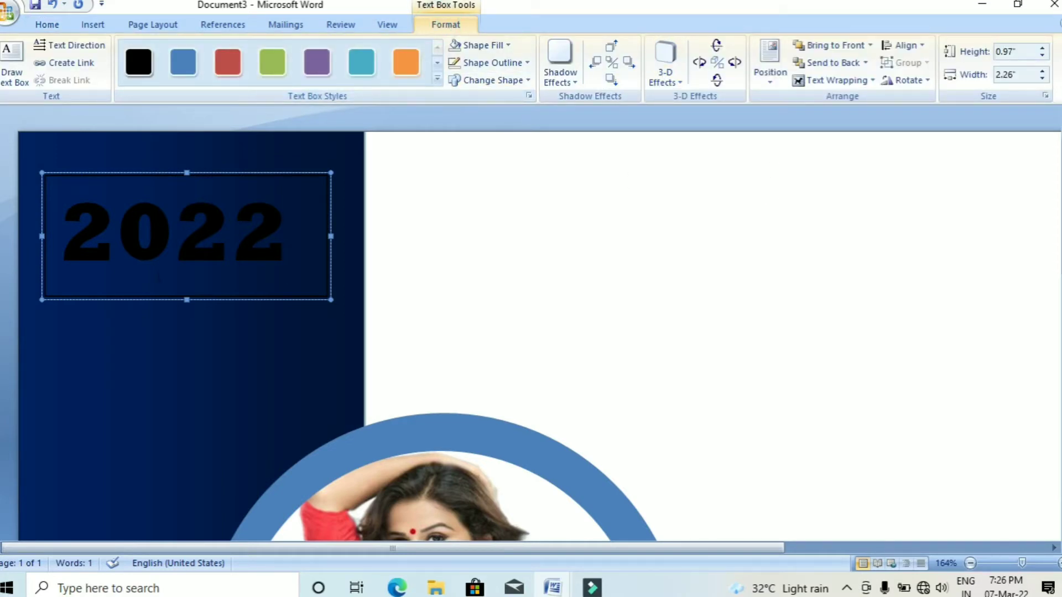
pyautogui.click(164, 299)
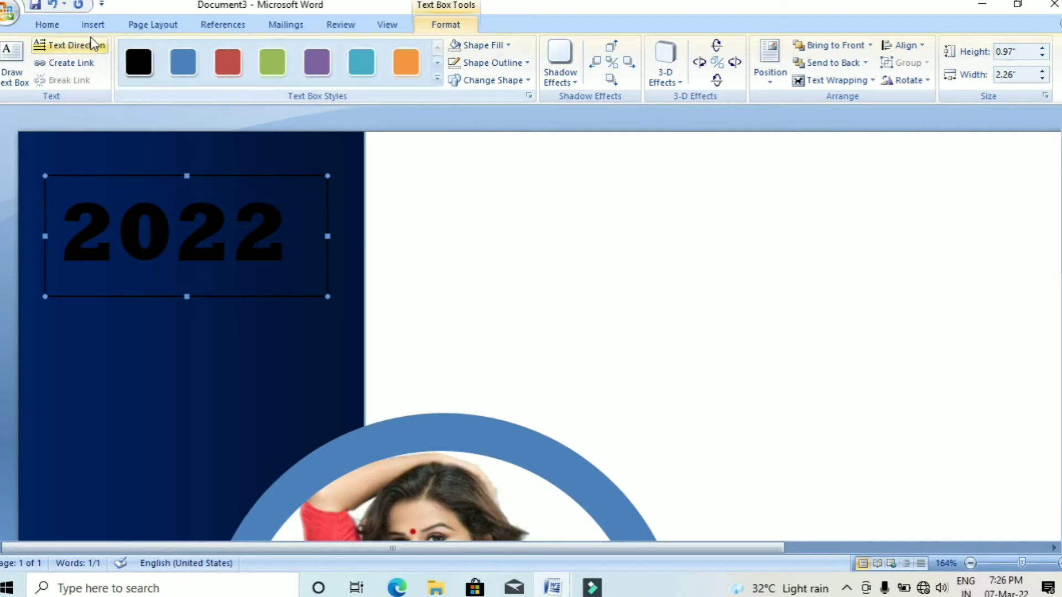
pyautogui.click(46, 24)
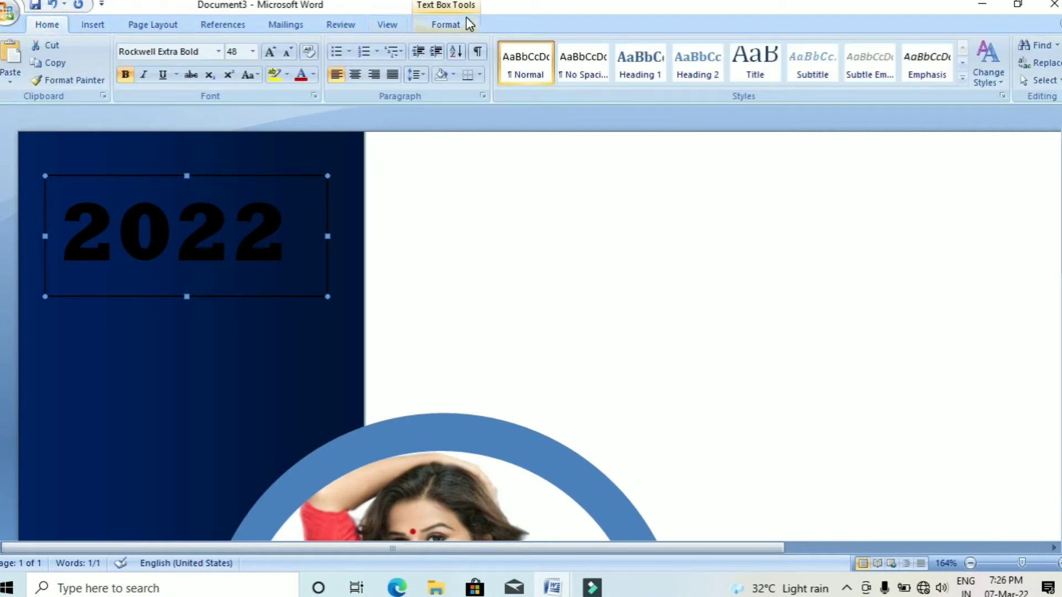
# Remove the outline from the 2022 text box
pyautogui.click(445, 24)
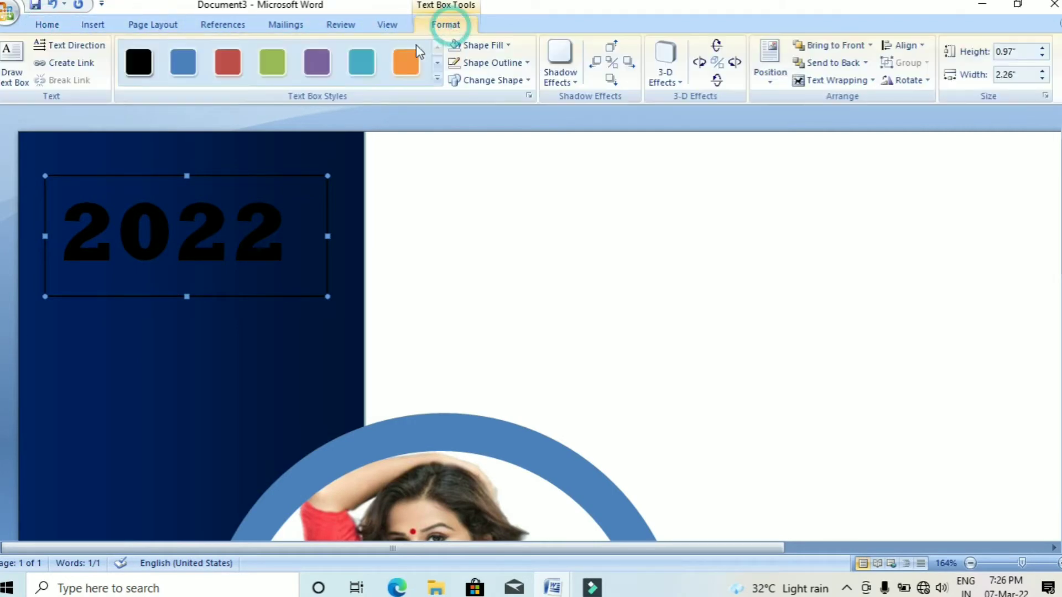
pyautogui.click(528, 62)
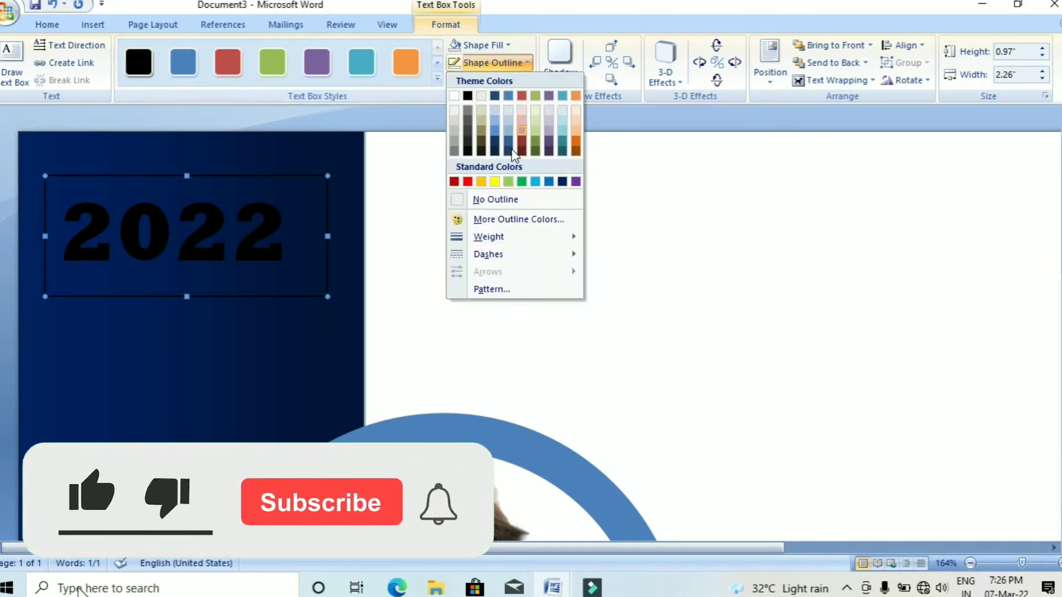
pyautogui.click(510, 201)
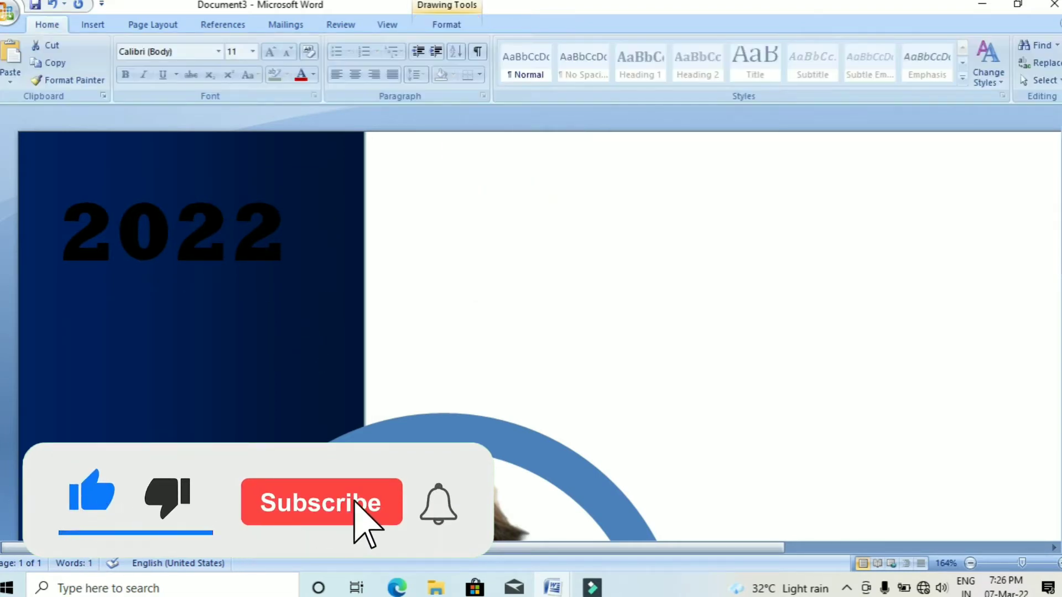
# Recolour the 2022 text, trying red first and settling on white
pyautogui.click(265, 230)
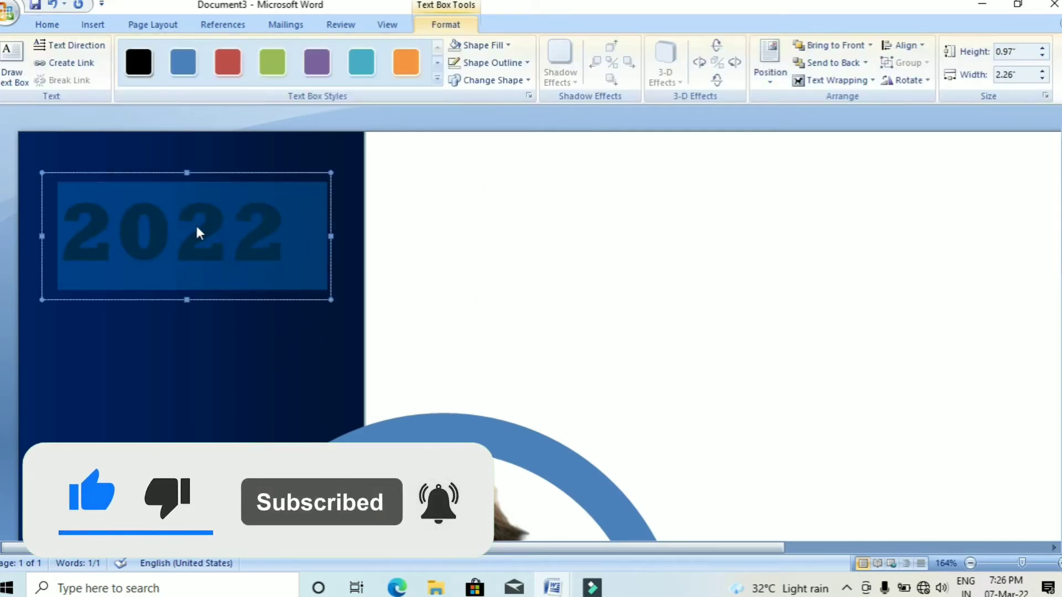
pyautogui.click(49, 24)
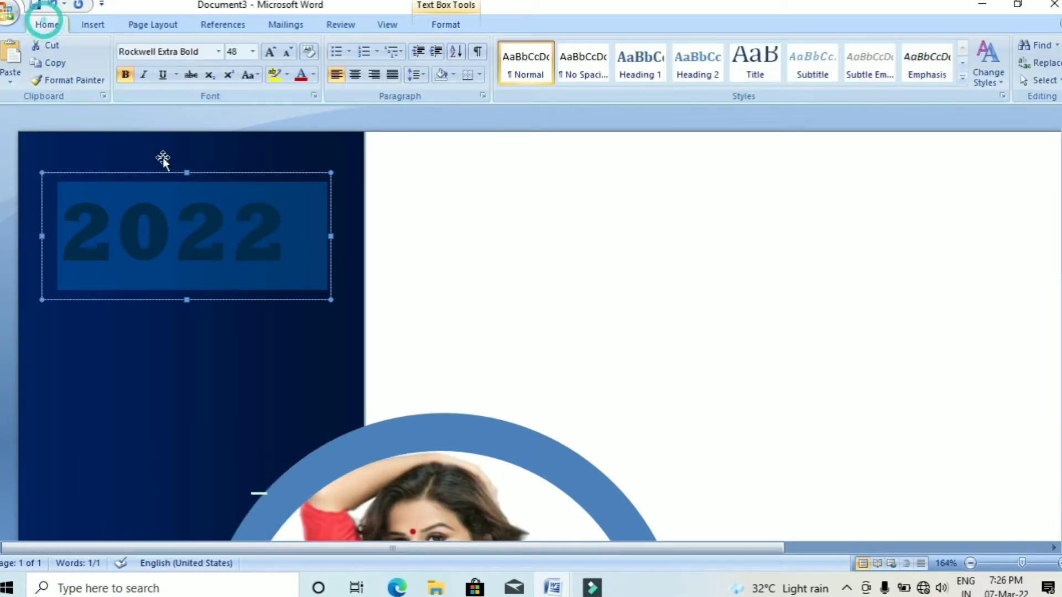
pyautogui.click(301, 75)
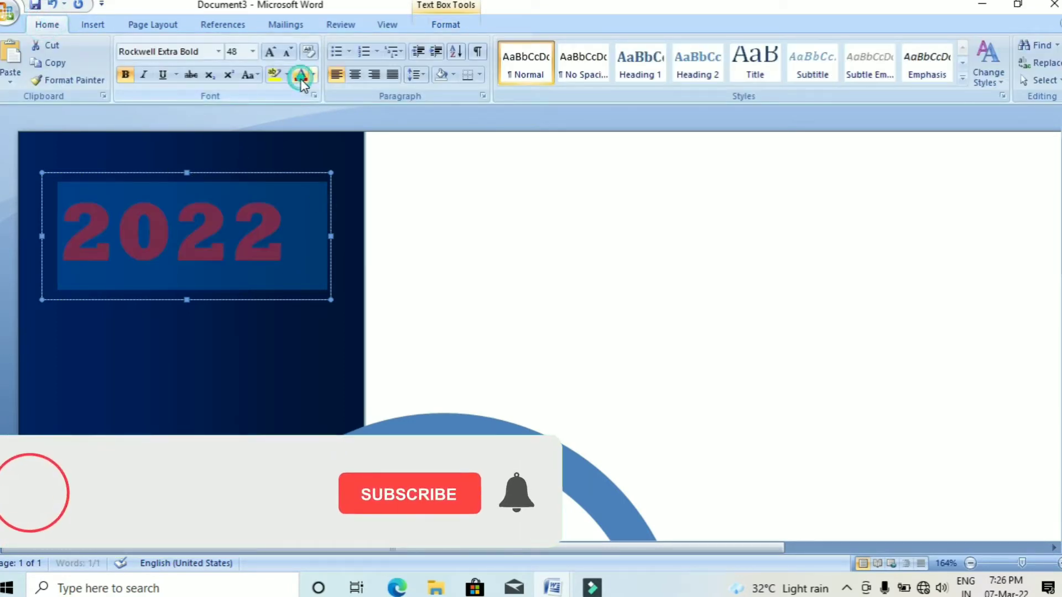
pyautogui.click(353, 256)
pyautogui.click(229, 231)
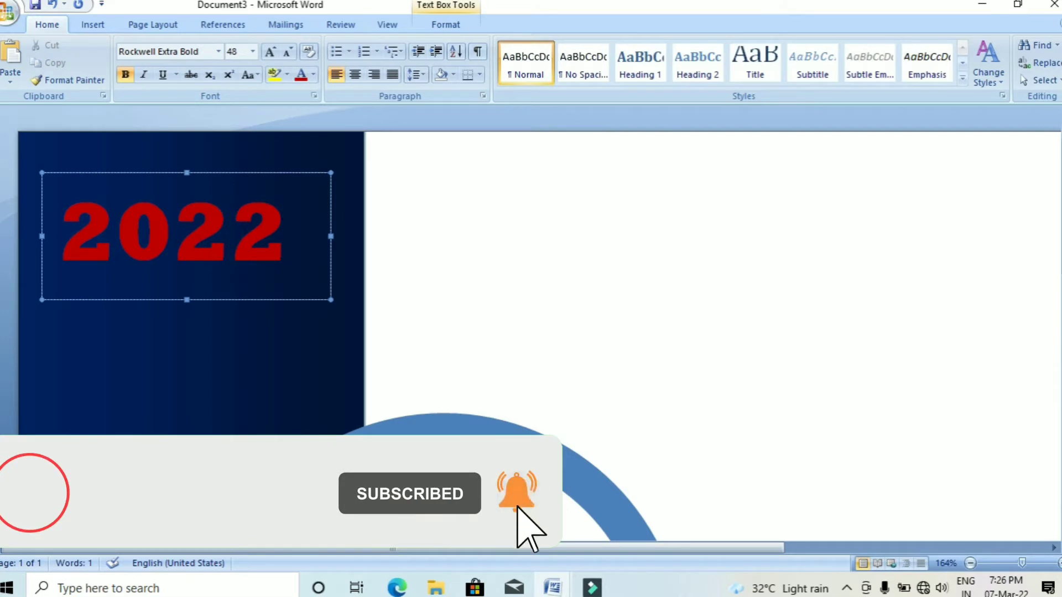
pyautogui.tripleClick(279, 223)
pyautogui.click(313, 75)
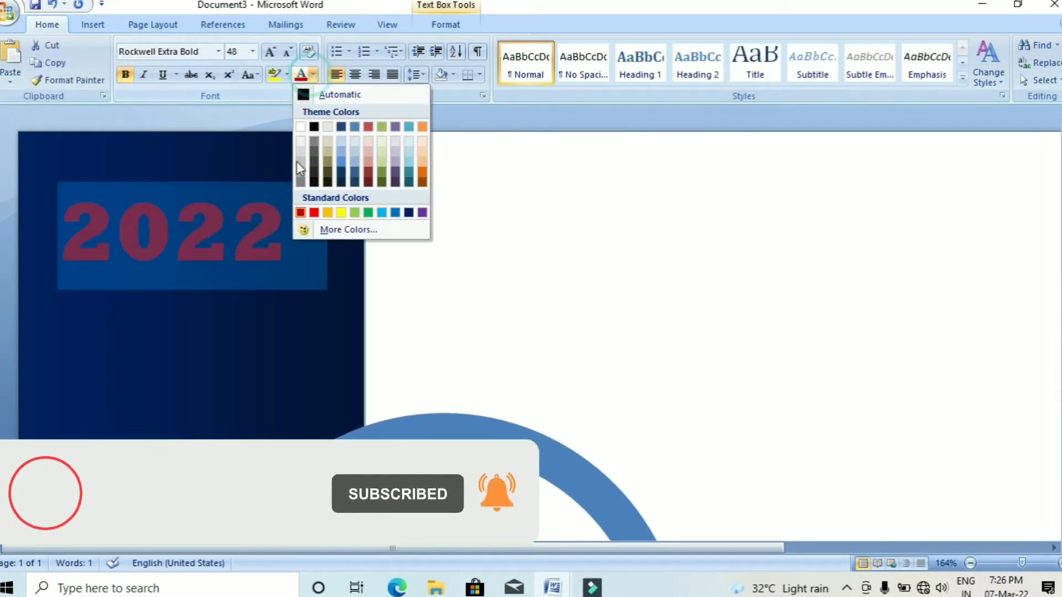
pyautogui.click(300, 128)
pyautogui.click(350, 223)
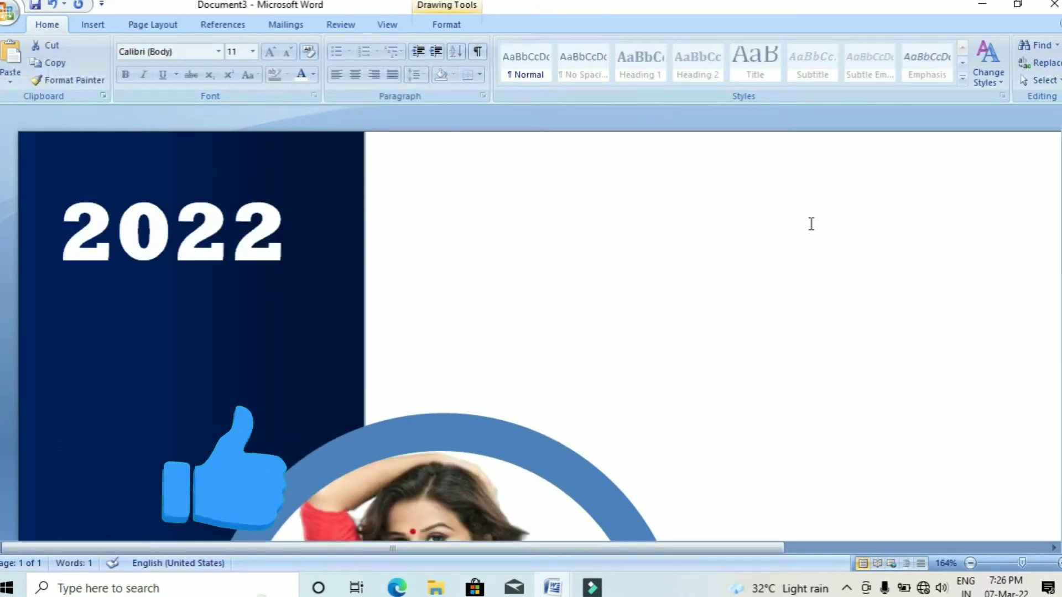
# Zoom out and drag the 2022 heading slightly lower on the navy band
pyautogui.scroll(-3, 830, 308)
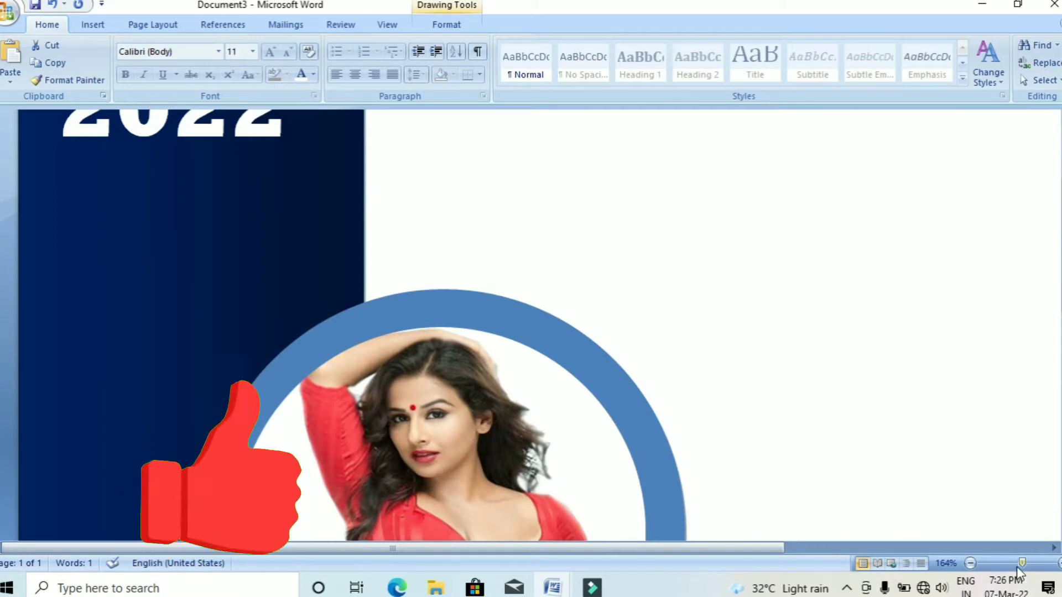
pyautogui.moveTo(1024, 564); pyautogui.dragTo(1003, 563)
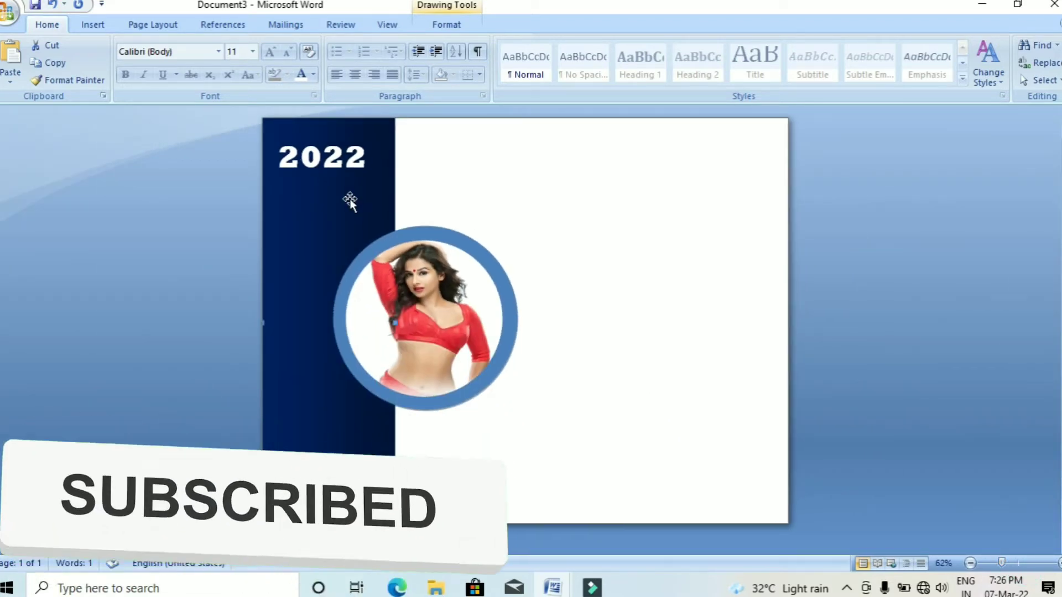
pyautogui.click(344, 162)
pyautogui.moveTo(360, 181); pyautogui.dragTo(363, 204)
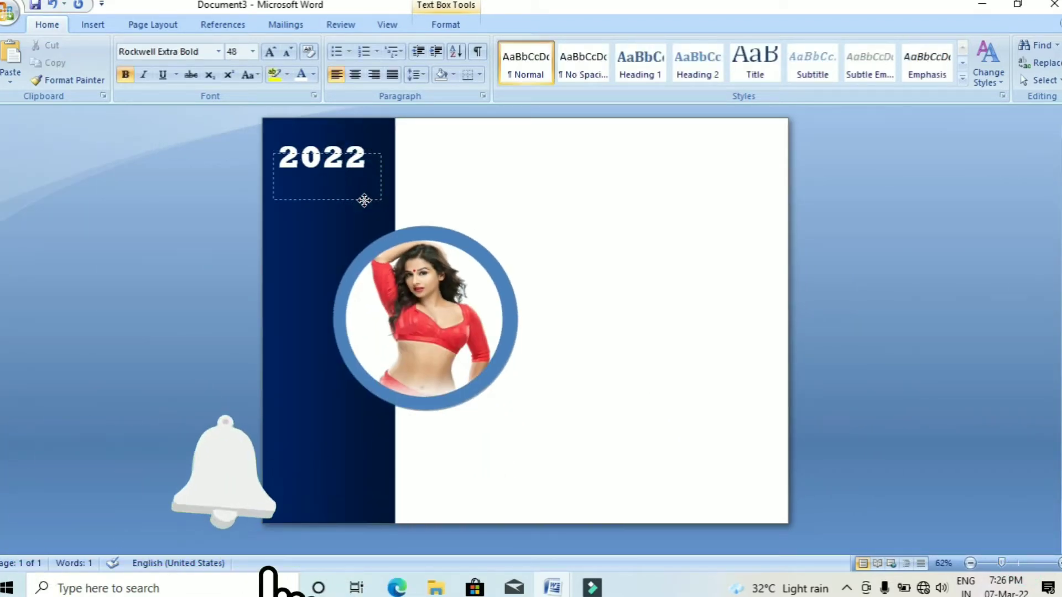
pyautogui.click(545, 265)
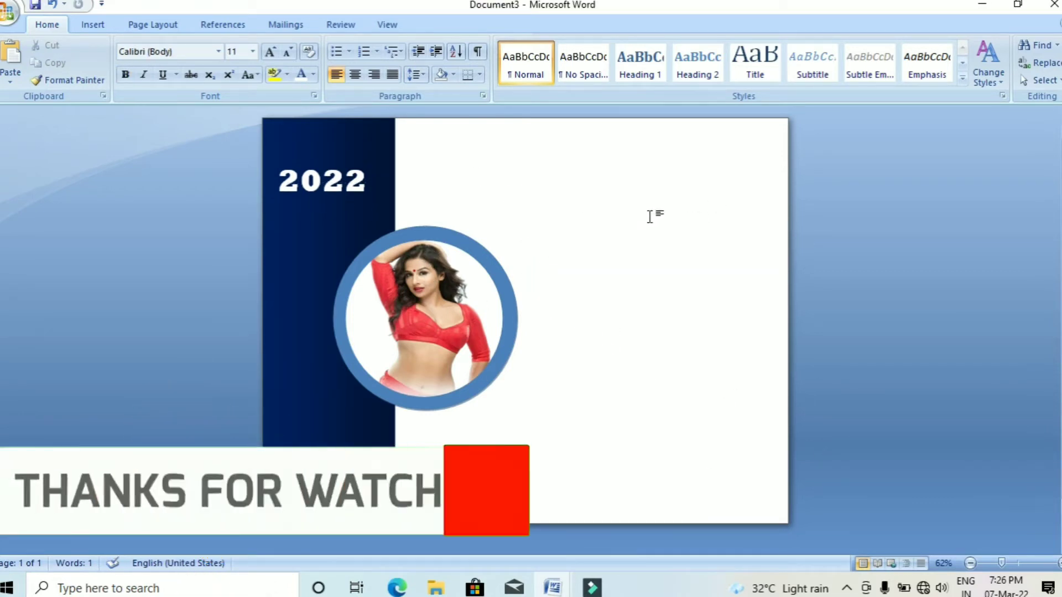
# Pick the Text Box tool from the Insert Shapes gallery instead of the rectangle
pyautogui.click(99, 27)
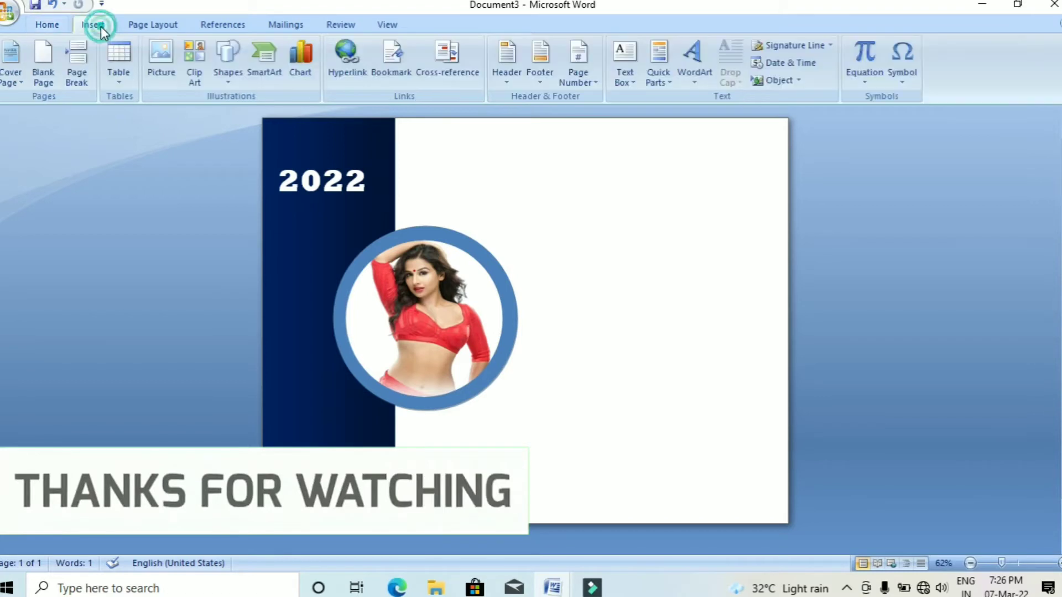
pyautogui.click(232, 84)
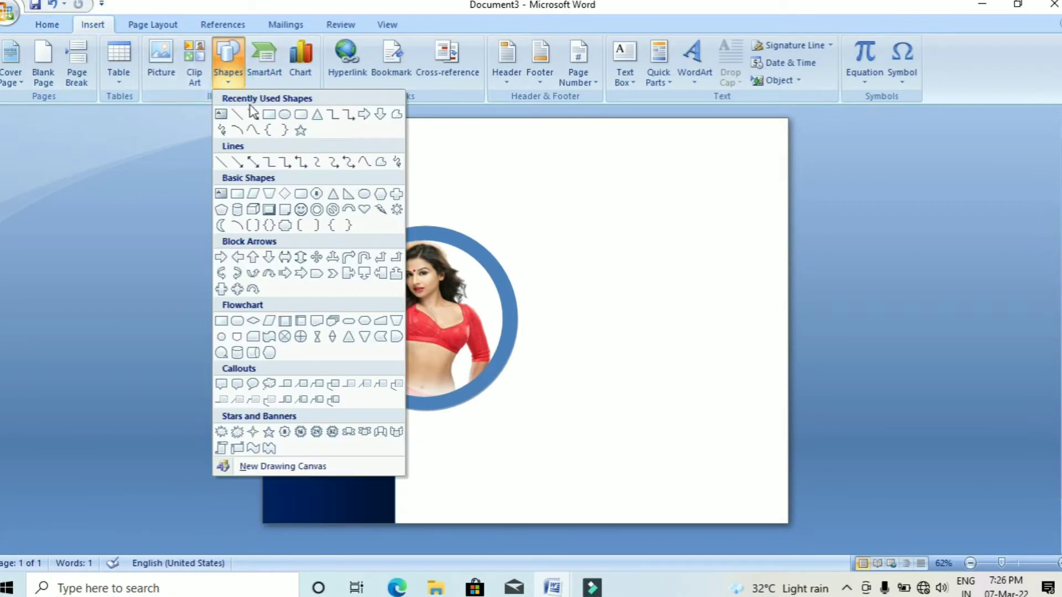
pyautogui.click(269, 116)
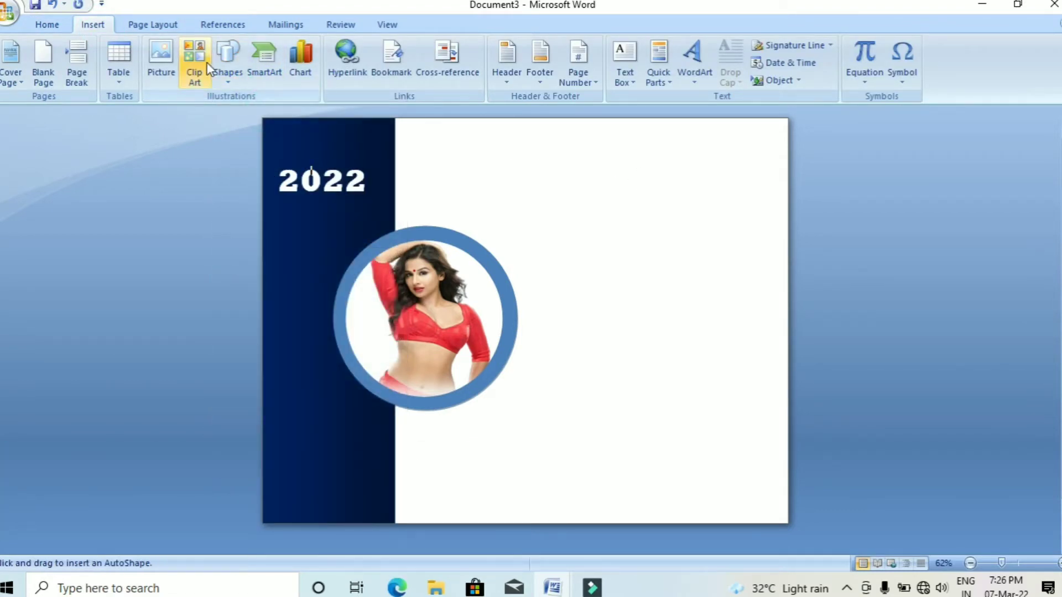
pyautogui.click(228, 82)
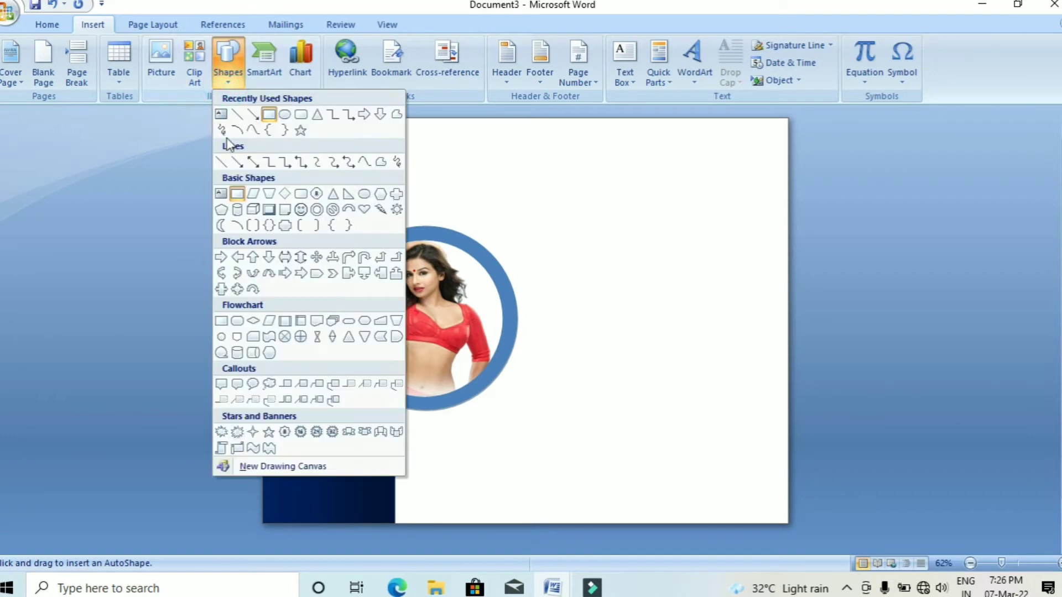
pyautogui.click(222, 115)
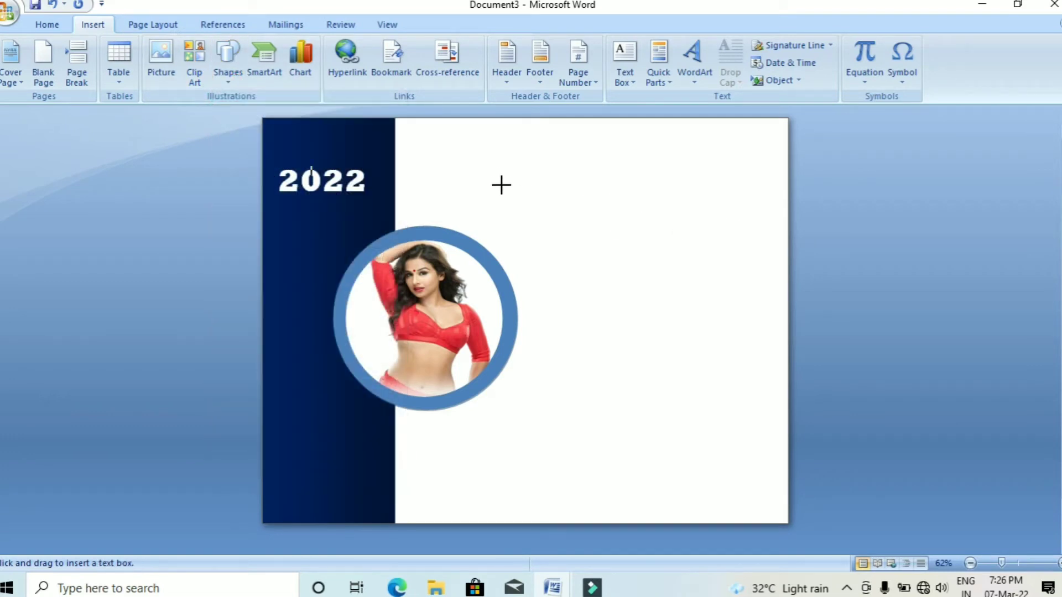
# Draw a text box right of the panel and enter January via autocomplete
pyautogui.moveTo(499, 175); pyautogui.dragTo(723, 242)
pyautogui.write('JAN')
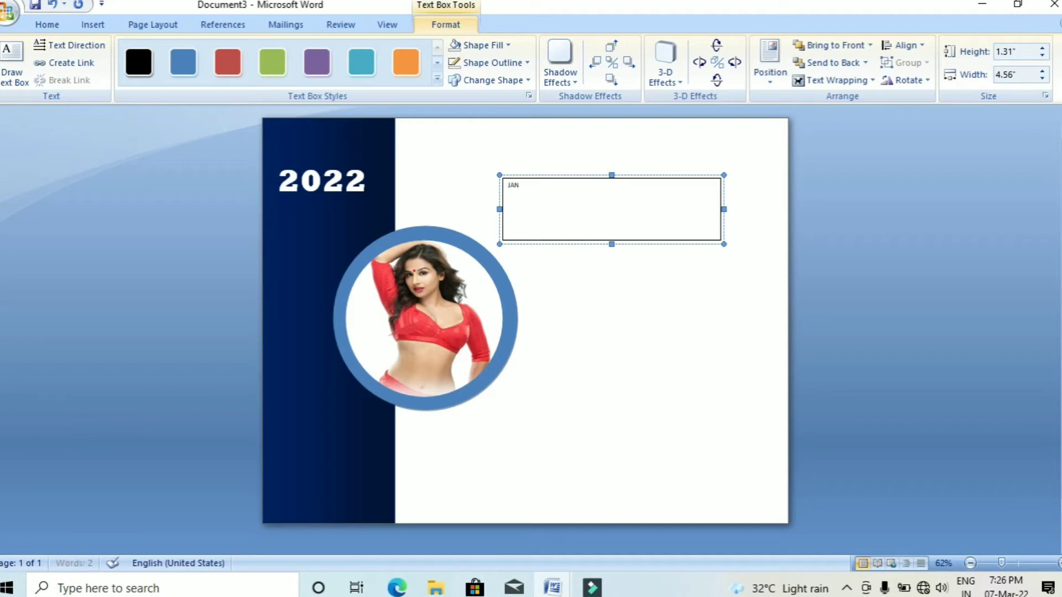
pyautogui.write('UA')
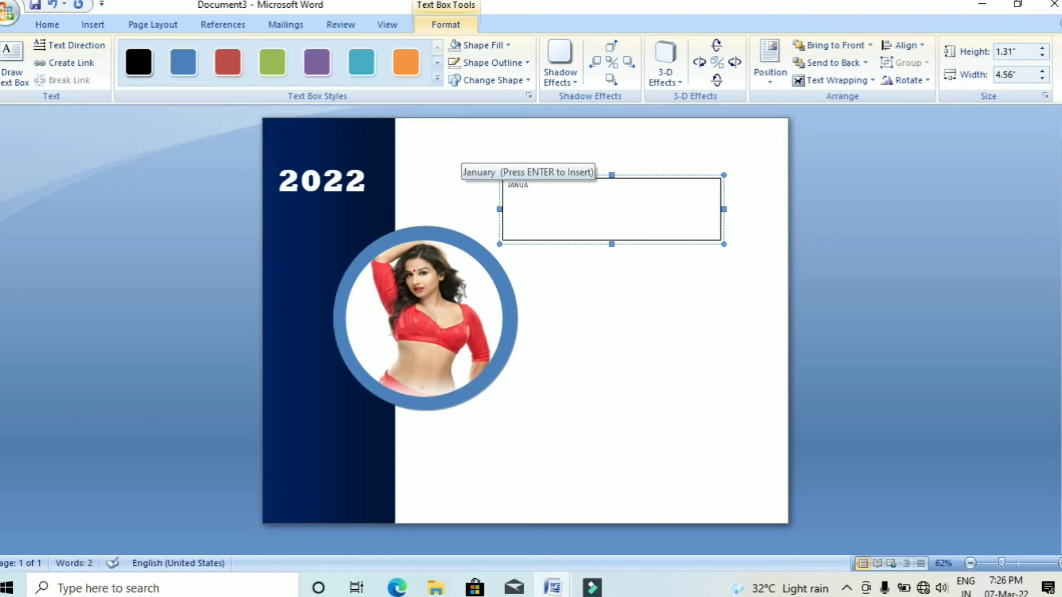
pyautogui.press('Return')
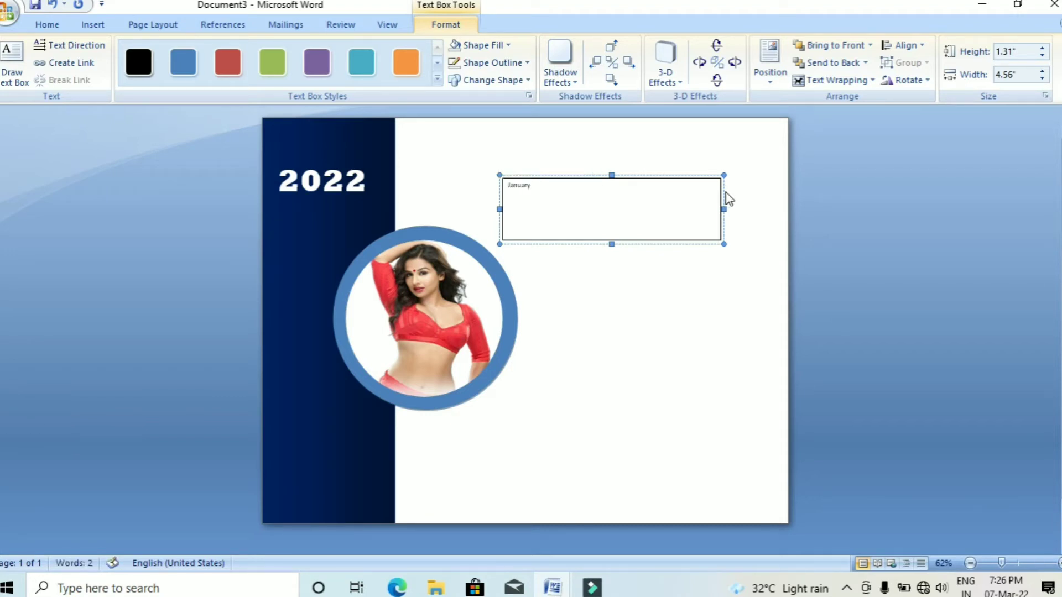
# Format January as 72 pt bold Rockwell Extra Bold
pyautogui.moveTo(533, 184); pyautogui.dragTo(480, 179)
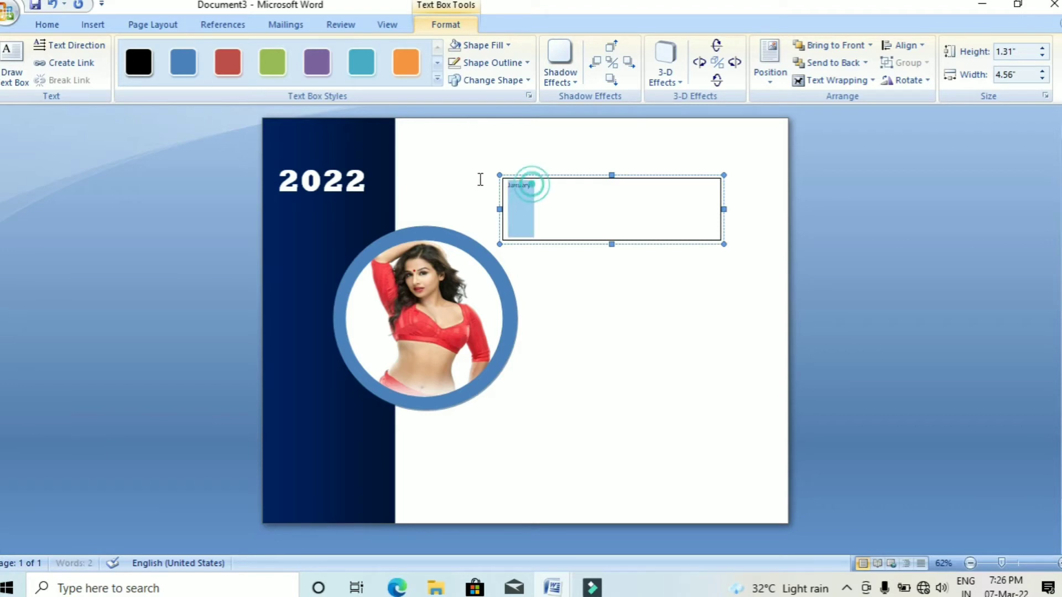
pyautogui.click(47, 24)
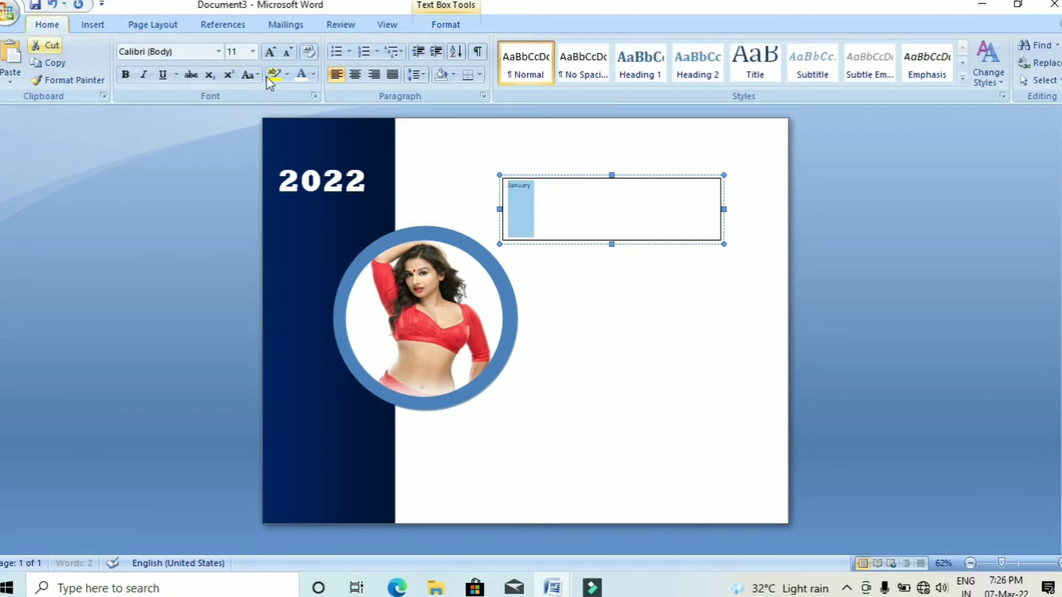
pyautogui.click(253, 52)
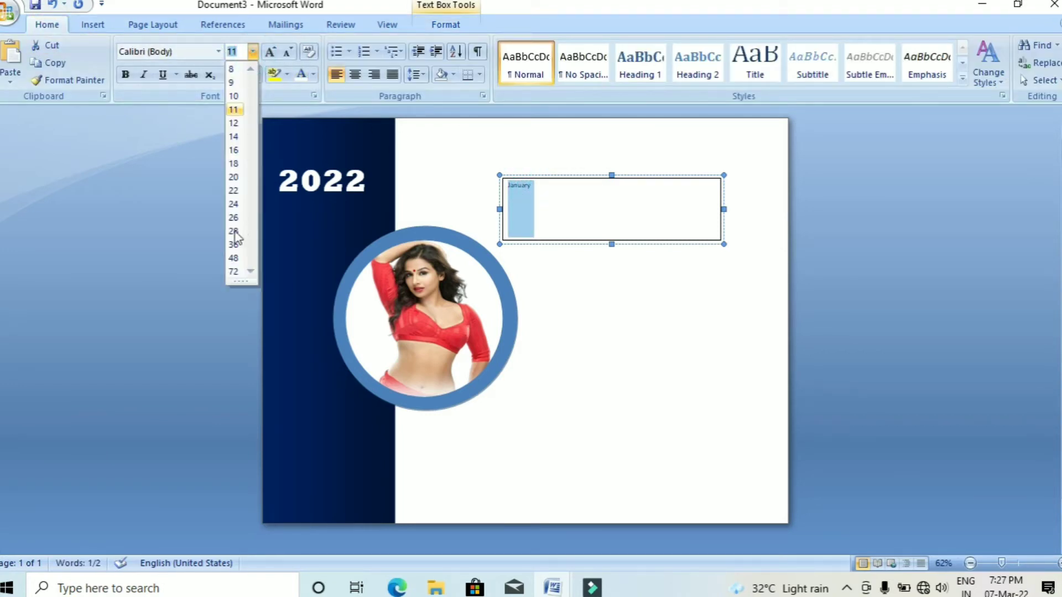
pyautogui.click(233, 272)
pyautogui.click(125, 76)
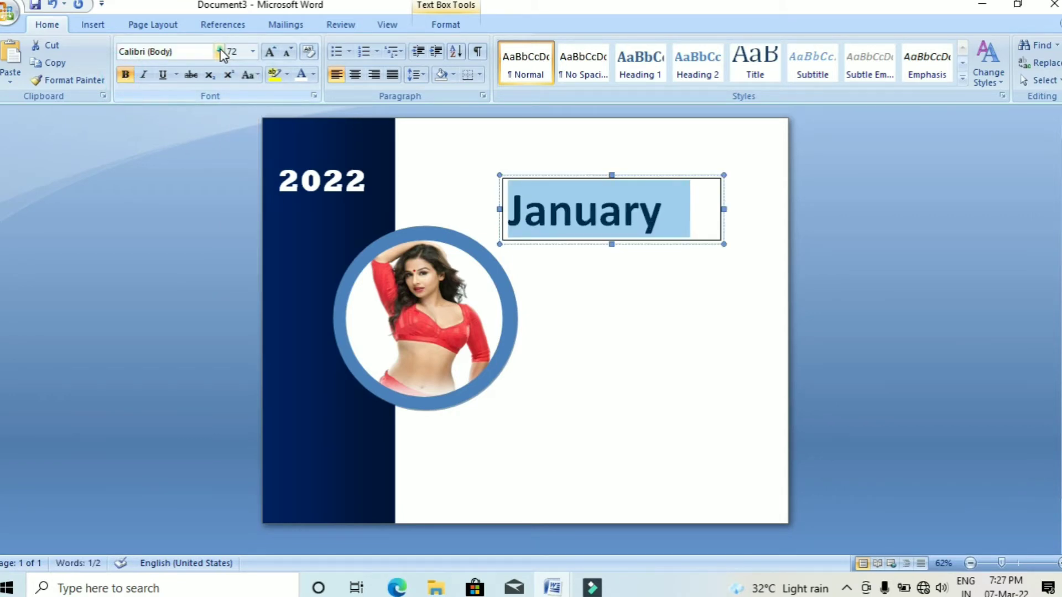
pyautogui.click(219, 52)
pyautogui.click(245, 144)
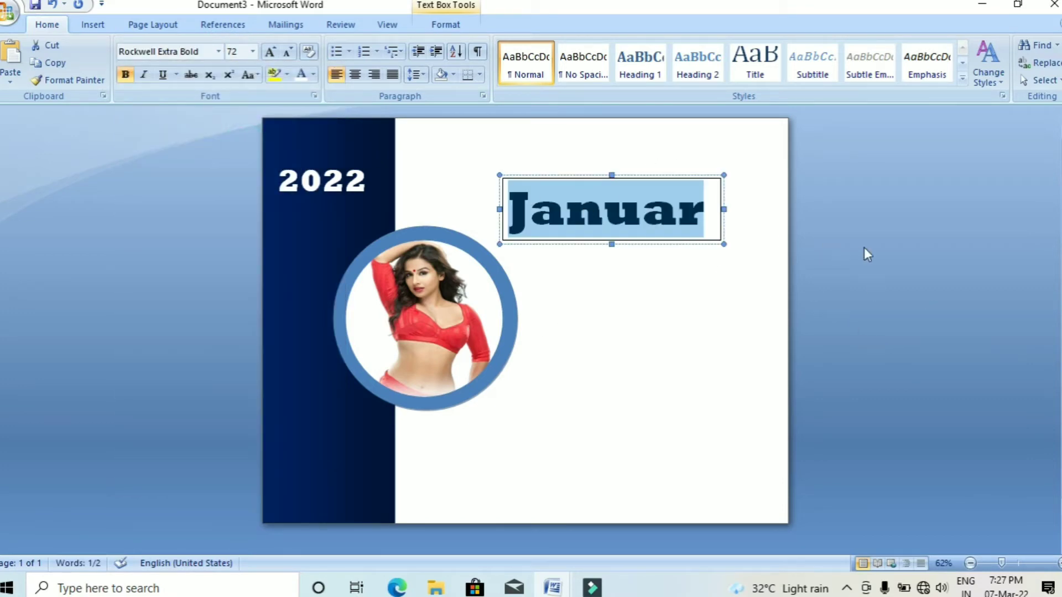
pyautogui.click(731, 293)
pyautogui.click(719, 232)
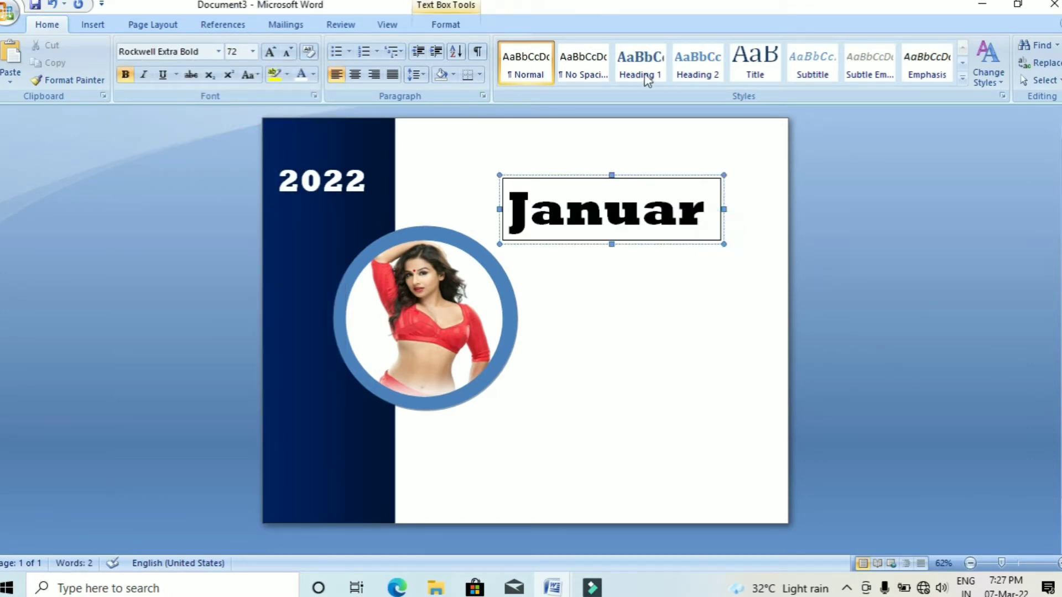
# Give the Januar text box no fill and no outline
pyautogui.click(460, 24)
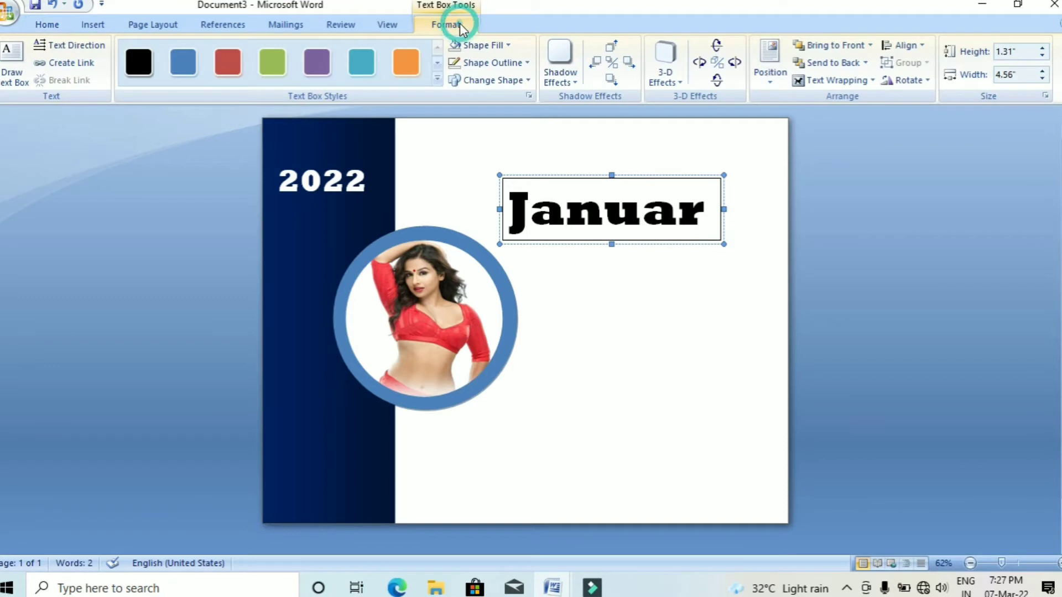
pyautogui.click(509, 48)
pyautogui.click(504, 182)
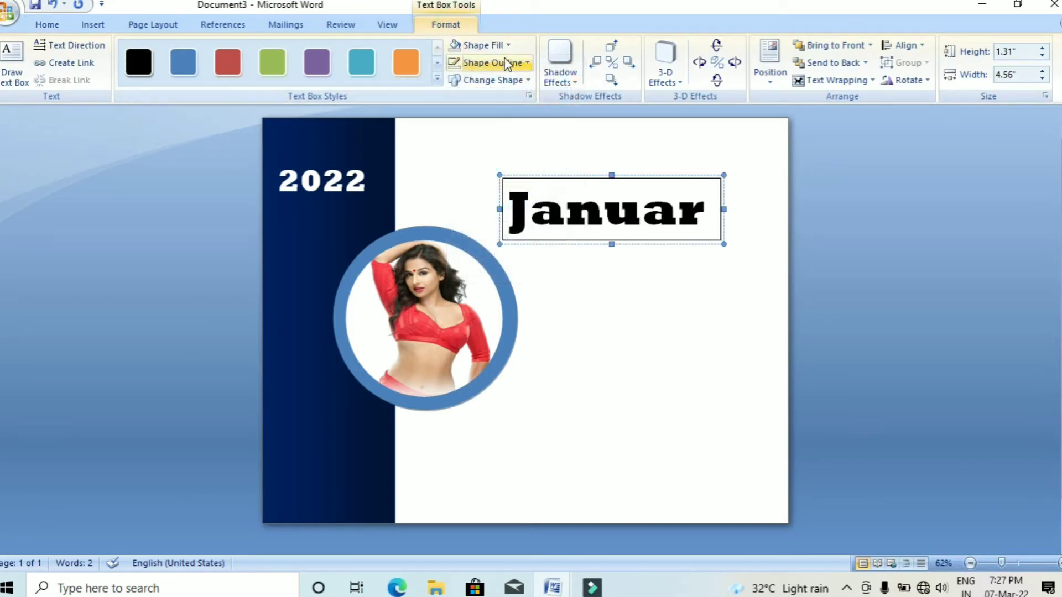
pyautogui.click(528, 64)
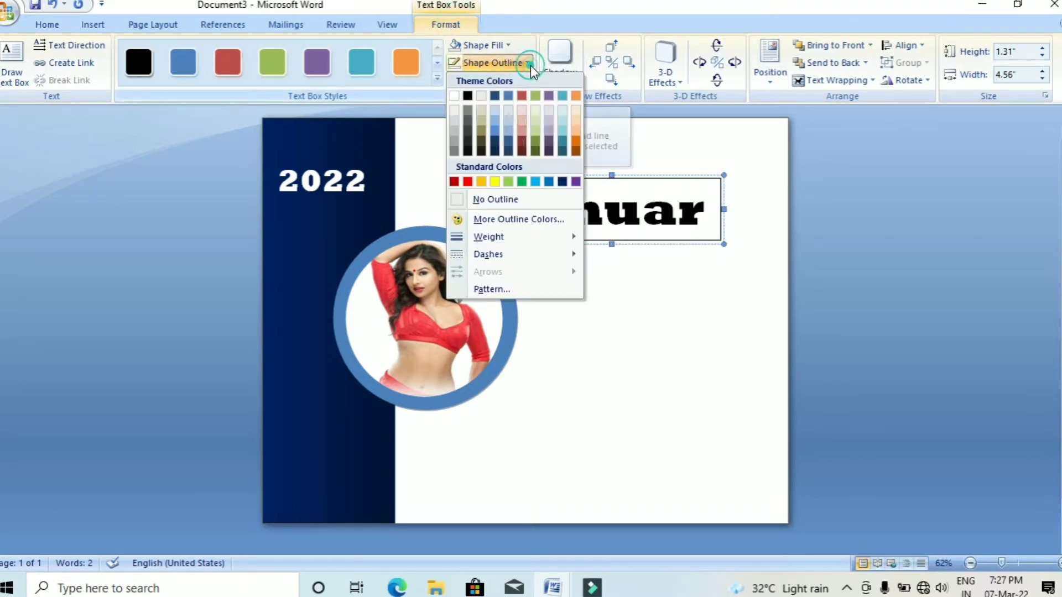
pyautogui.click(509, 200)
pyautogui.click(709, 301)
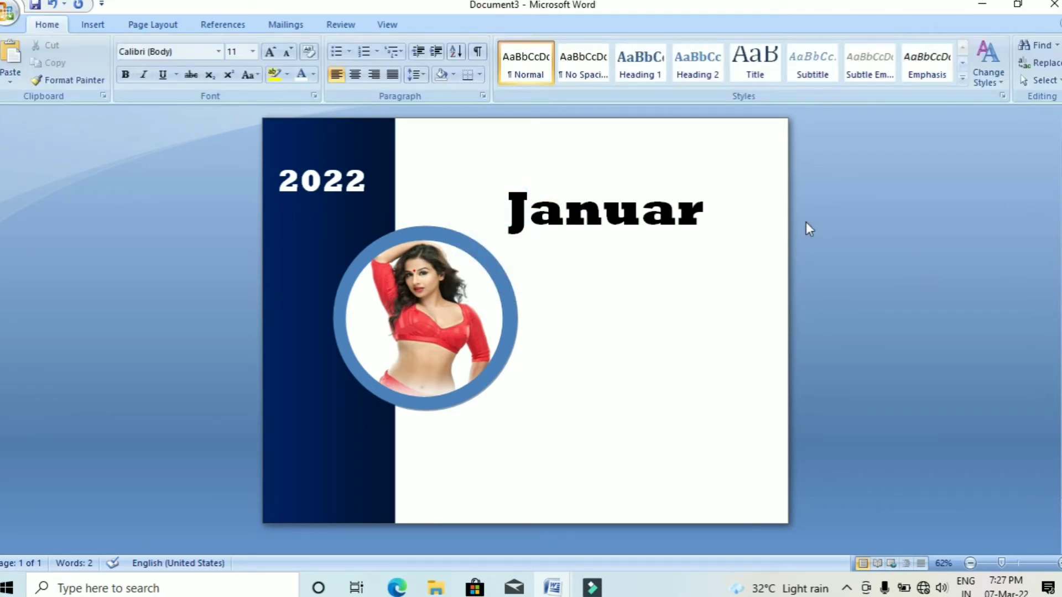
# Make the Januar lettering dark red
pyautogui.doubleClick(700, 213)
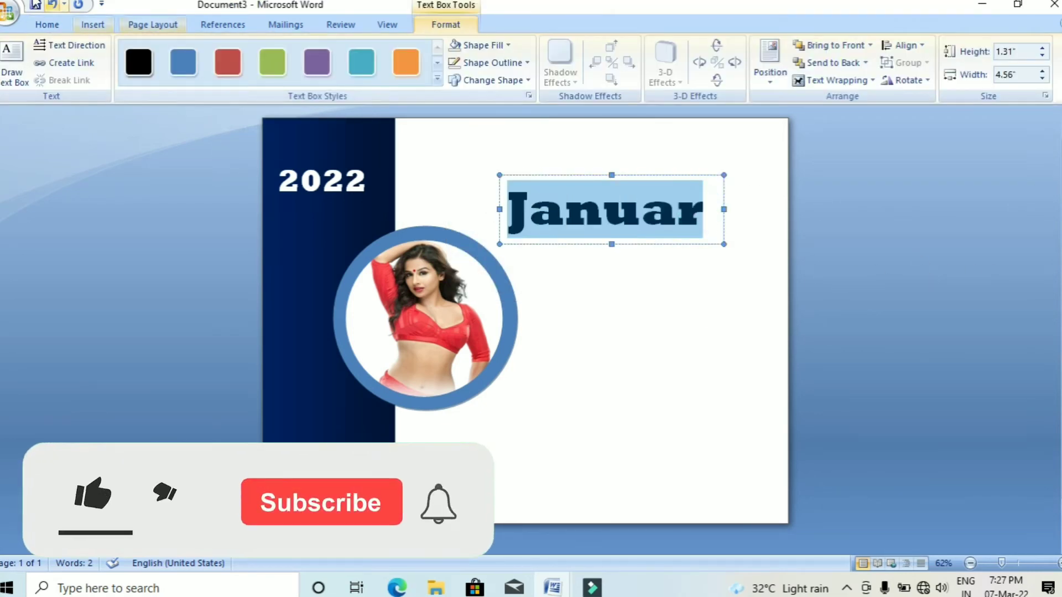
pyautogui.click(39, 34)
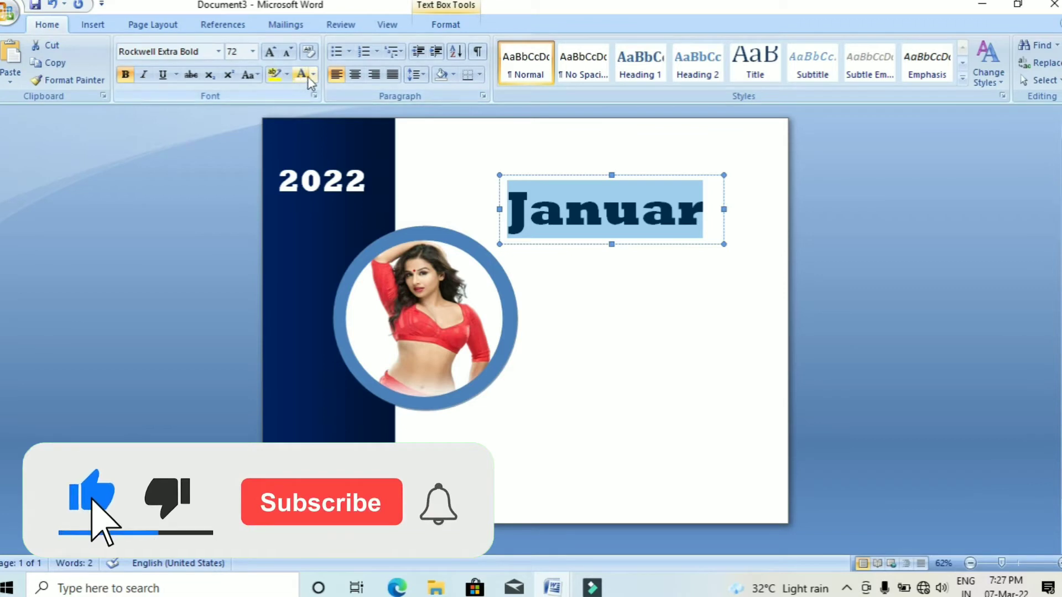
pyautogui.click(314, 74)
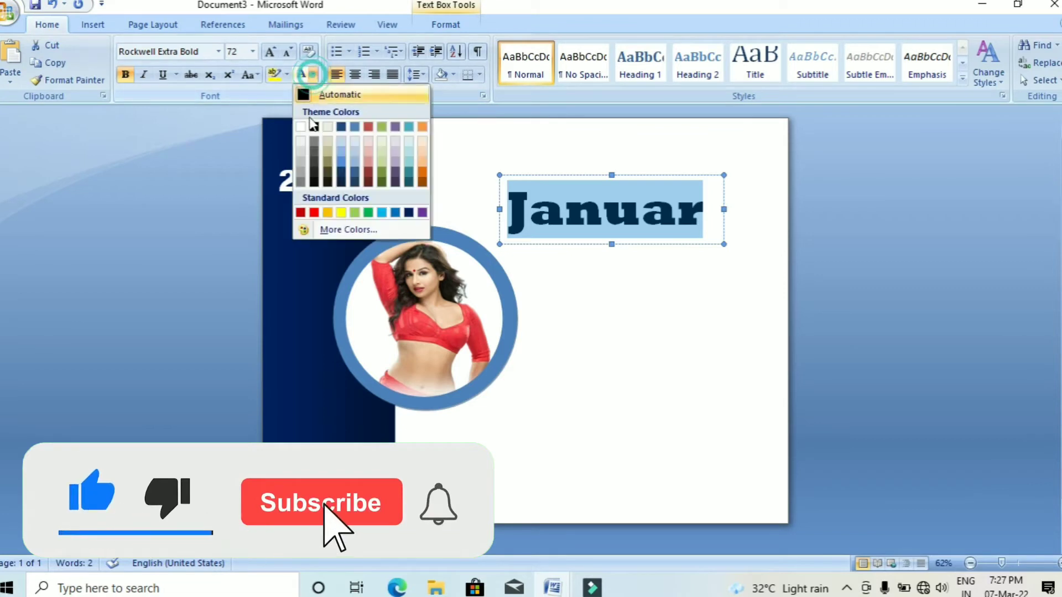
pyautogui.click(369, 178)
pyautogui.click(722, 213)
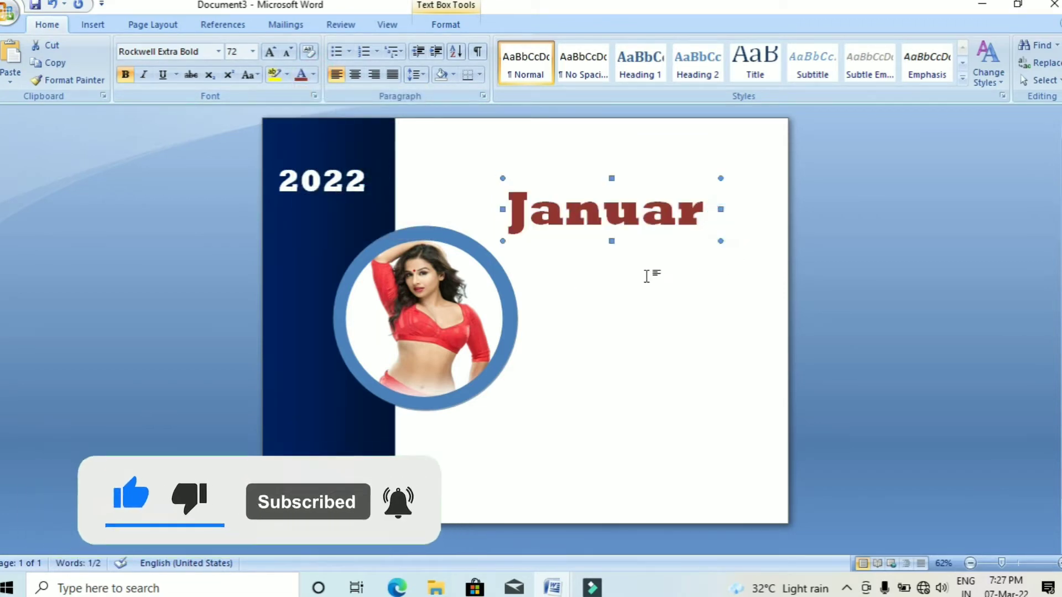
pyautogui.click(642, 210)
pyautogui.click(446, 23)
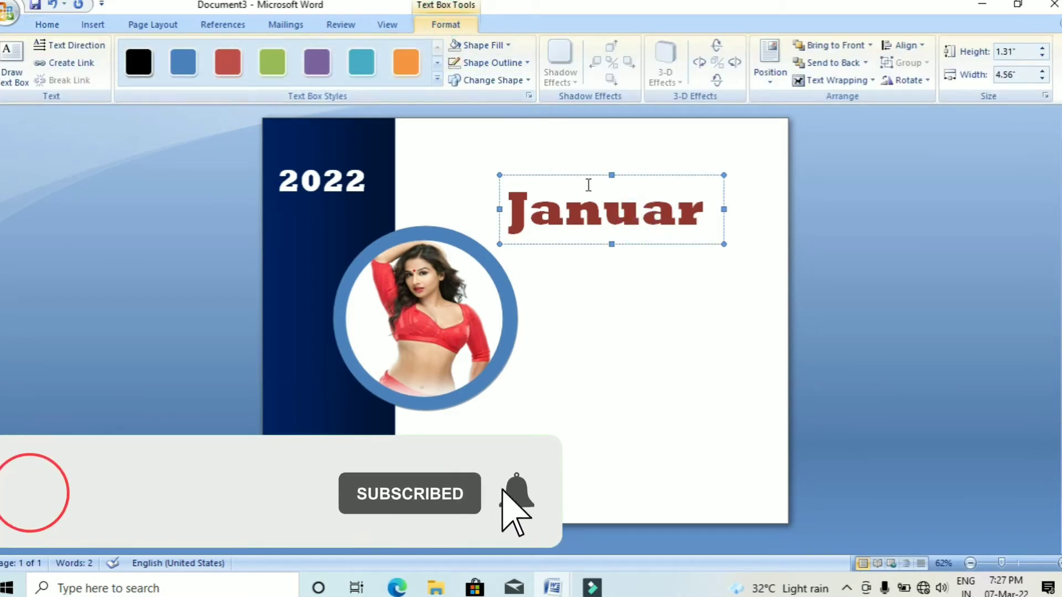
# Apply the black shadowed text box style to the Januar box
pyautogui.click(438, 81)
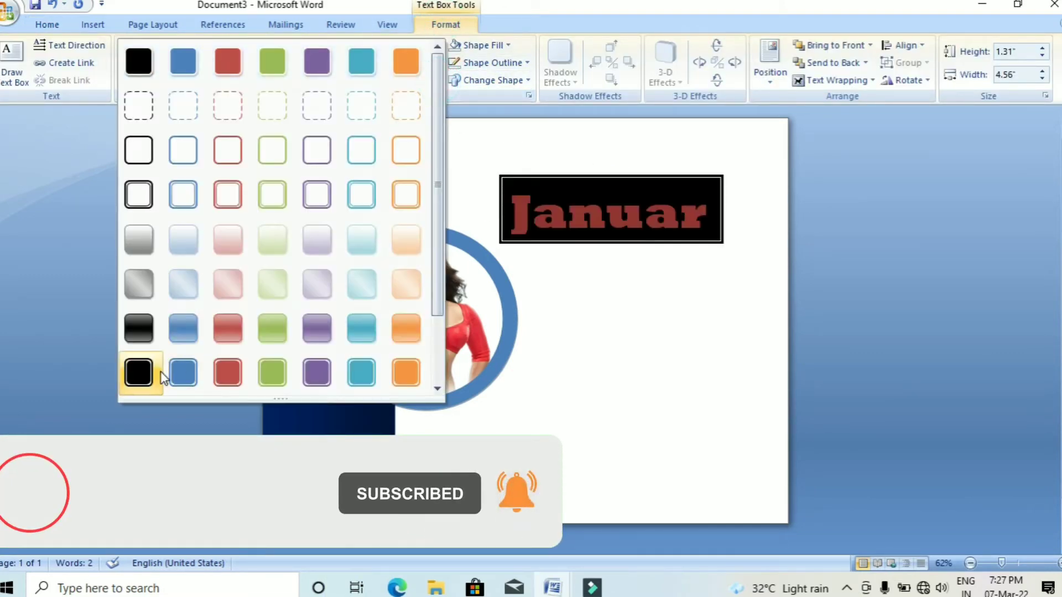
pyautogui.moveTo(439, 185); pyautogui.dragTo(436, 320)
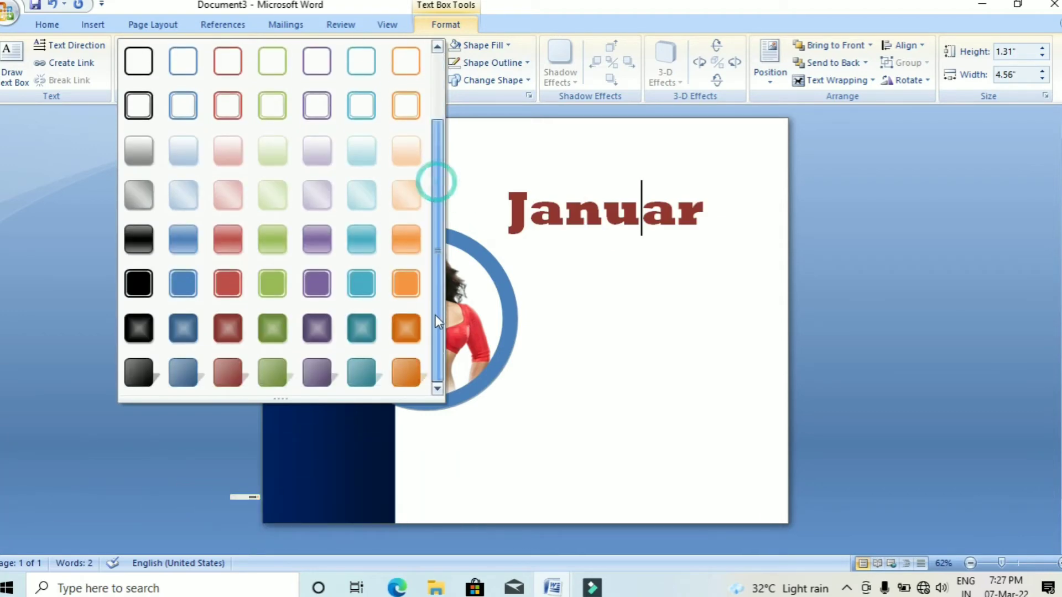
pyautogui.click(138, 372)
pyautogui.click(640, 309)
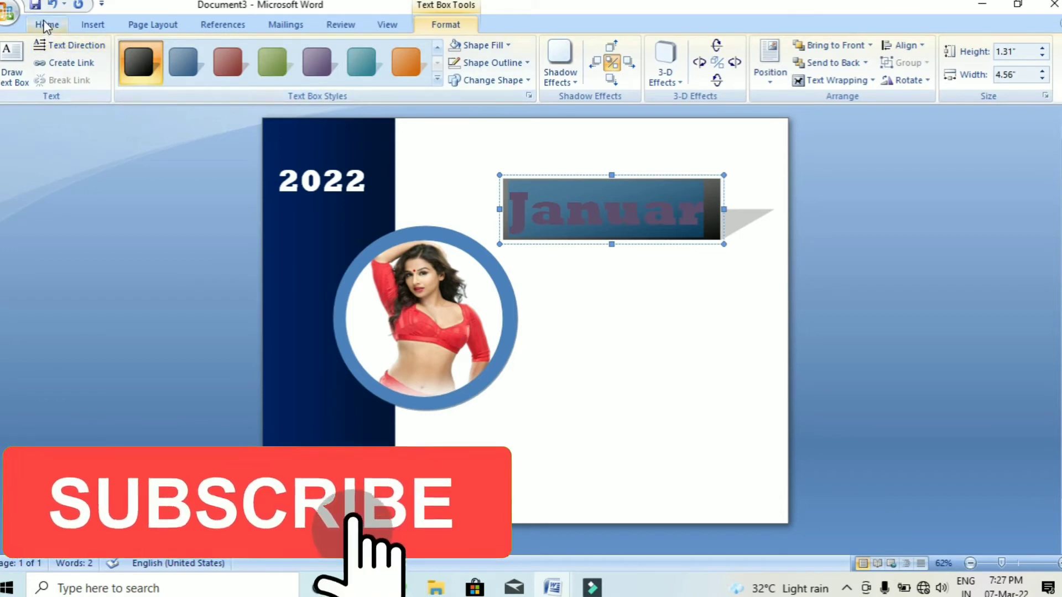
# Try white and then green for the Januar lettering
pyautogui.click(44, 22)
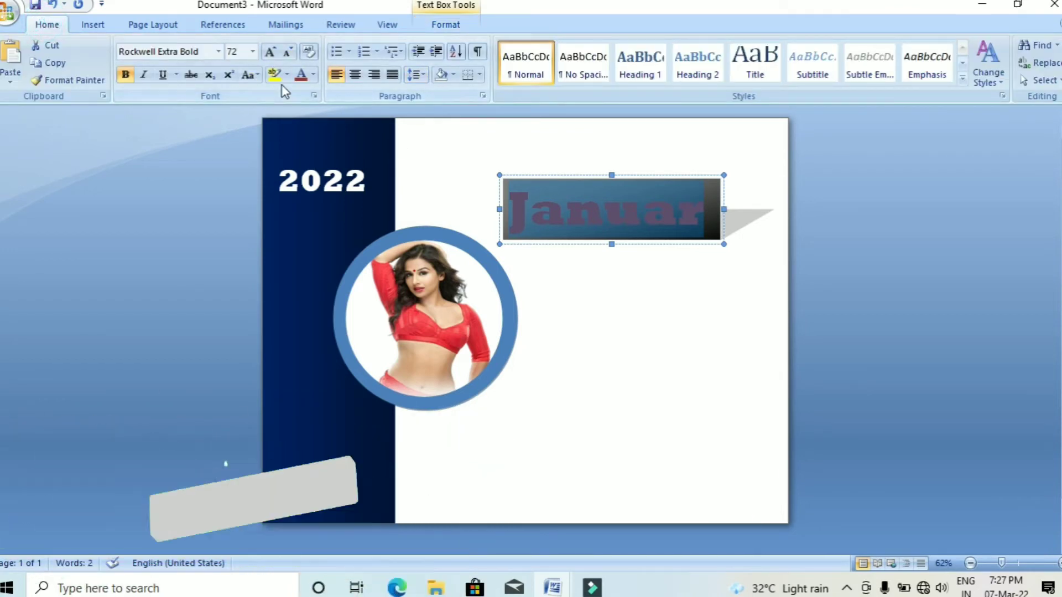
pyautogui.click(313, 75)
pyautogui.click(301, 127)
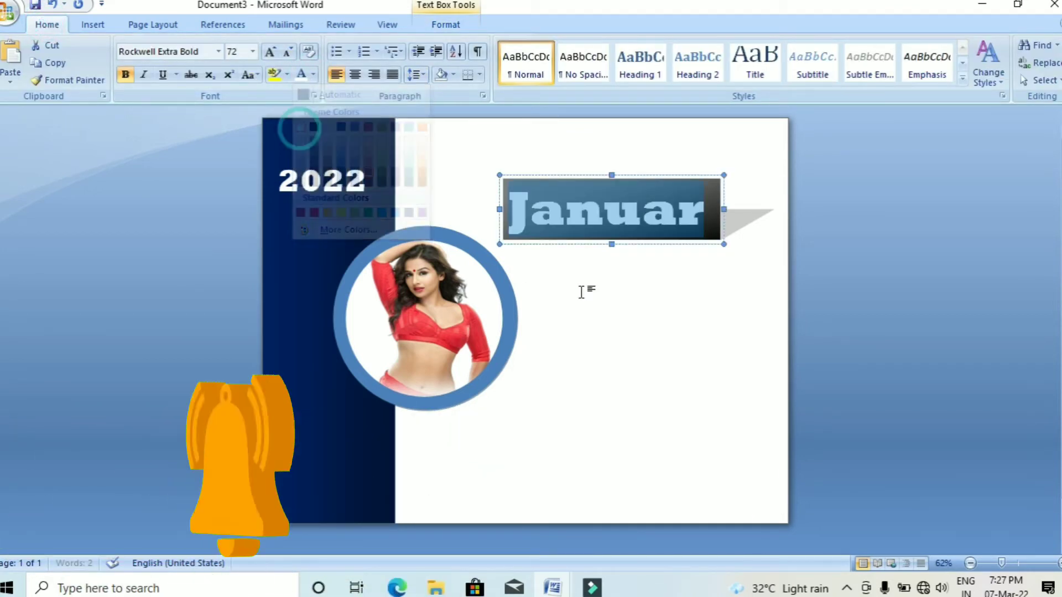
pyautogui.click(619, 289)
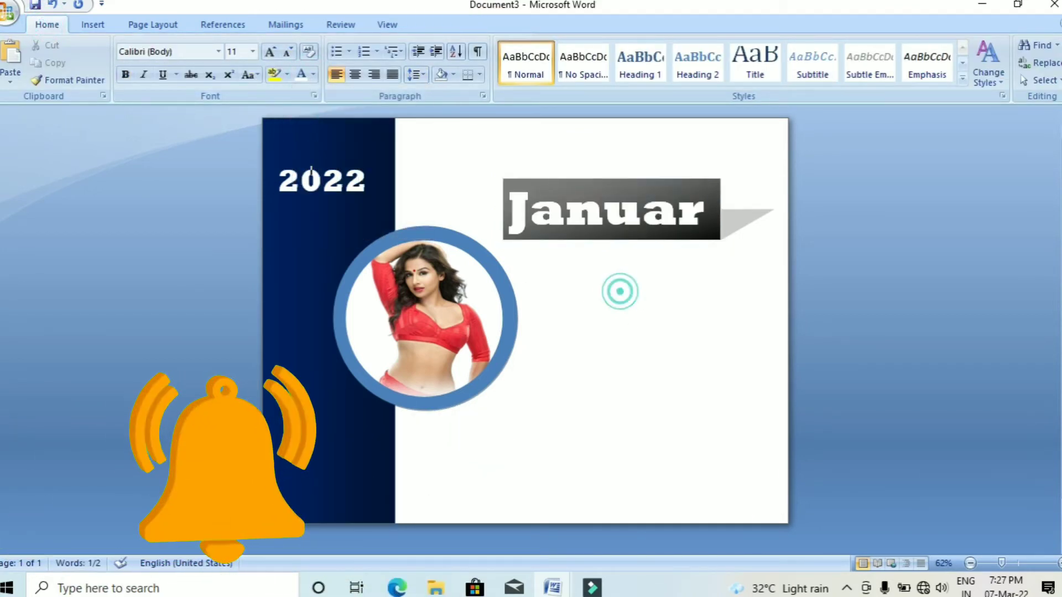
pyautogui.doubleClick(697, 213)
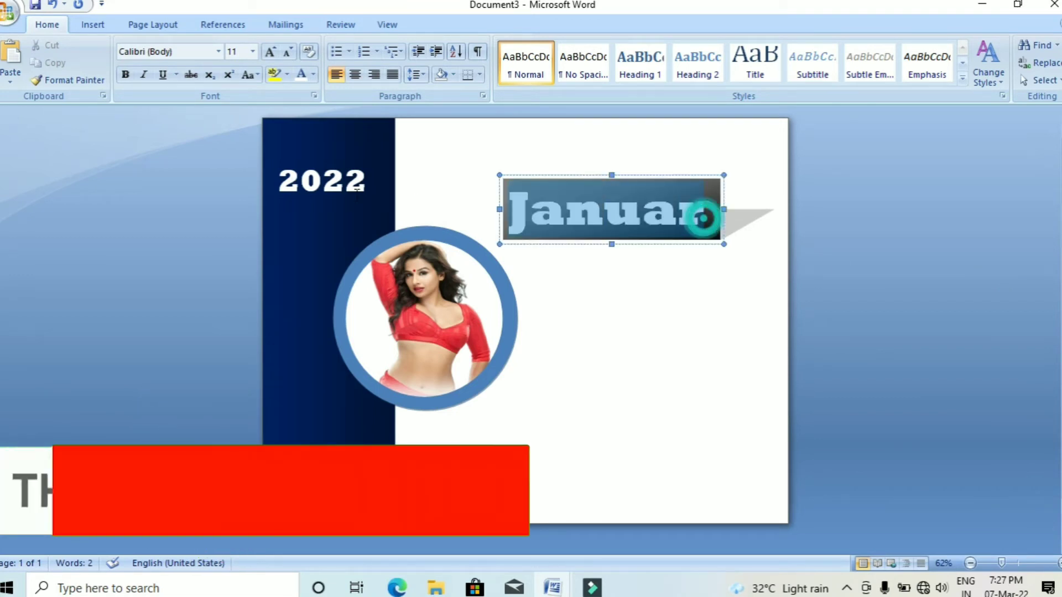
pyautogui.click(314, 78)
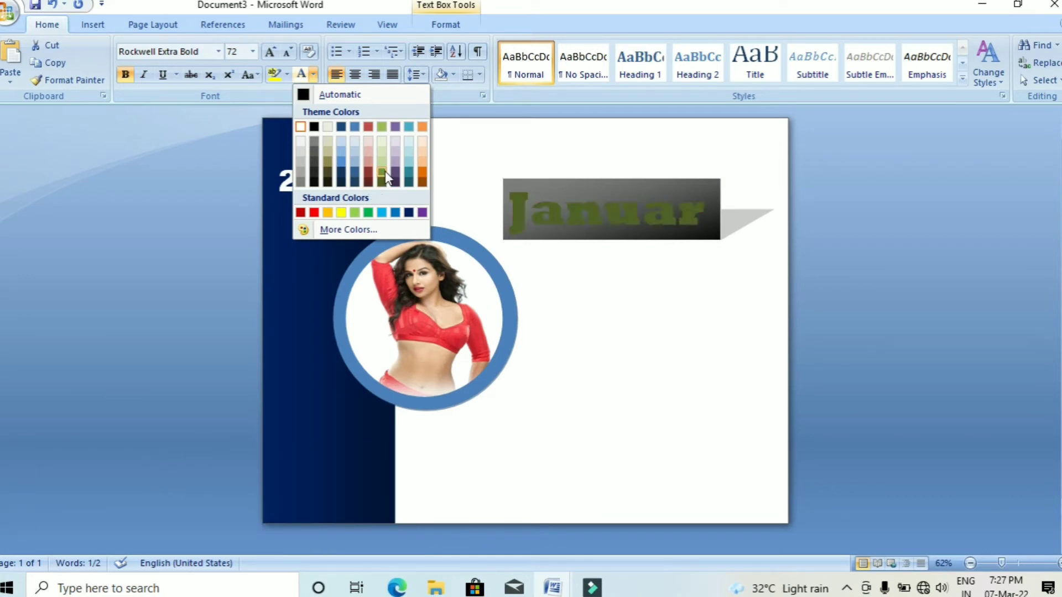
pyautogui.click(384, 169)
pyautogui.click(743, 209)
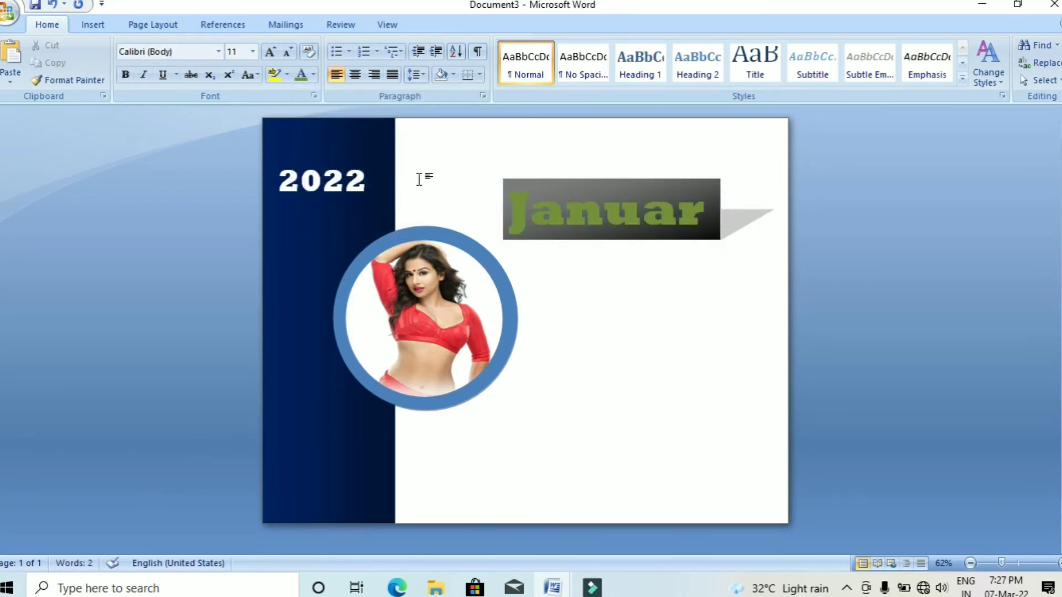
# Recolour the Januar lettering blue, then yellow
pyautogui.doubleClick(688, 218)
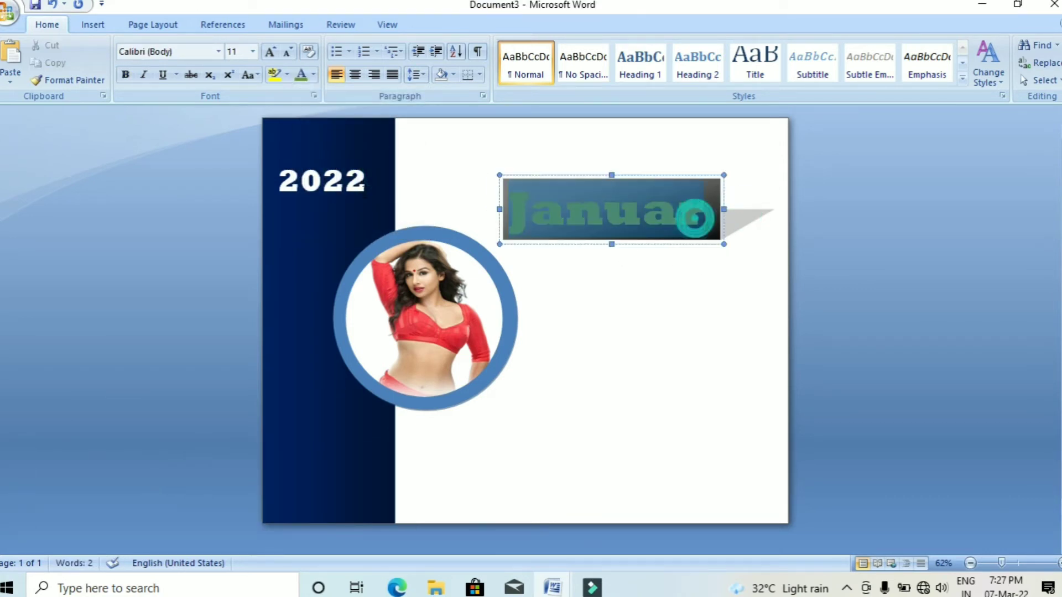
pyautogui.click(312, 77)
pyautogui.click(382, 211)
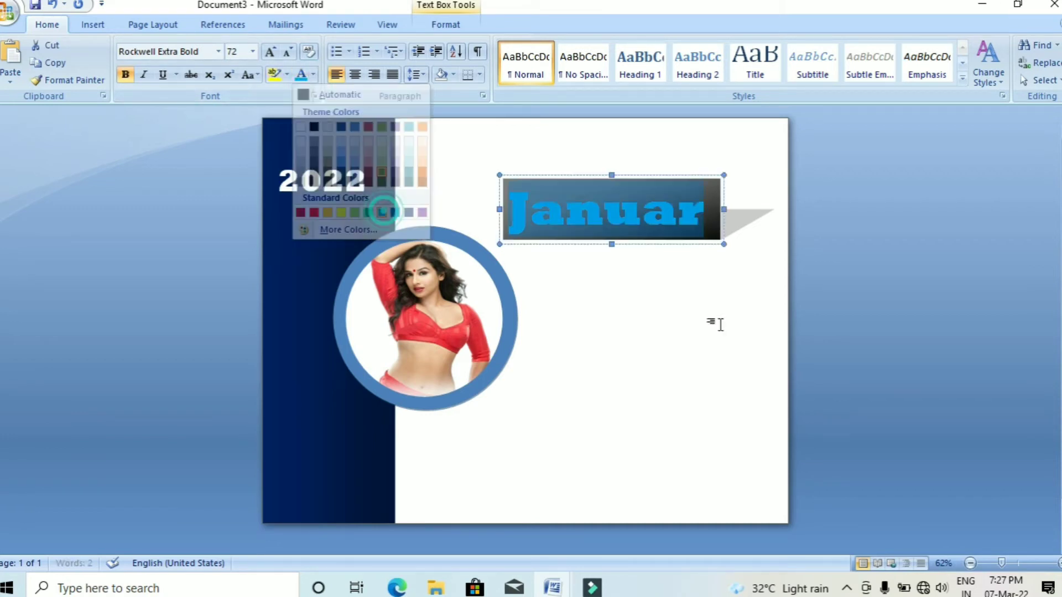
pyautogui.click(760, 226)
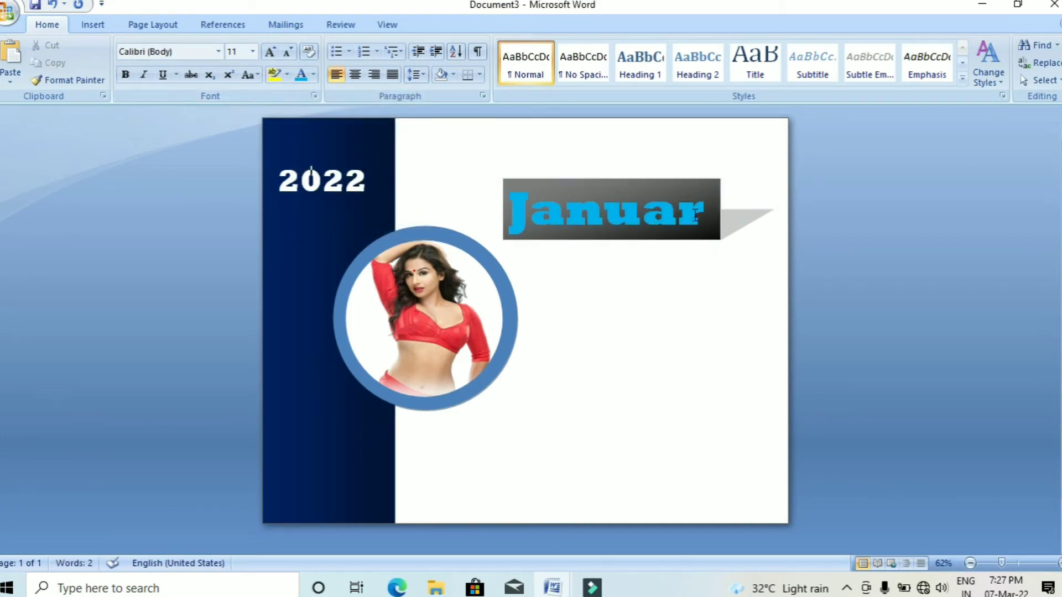
pyautogui.moveTo(696, 211); pyautogui.dragTo(408, 206)
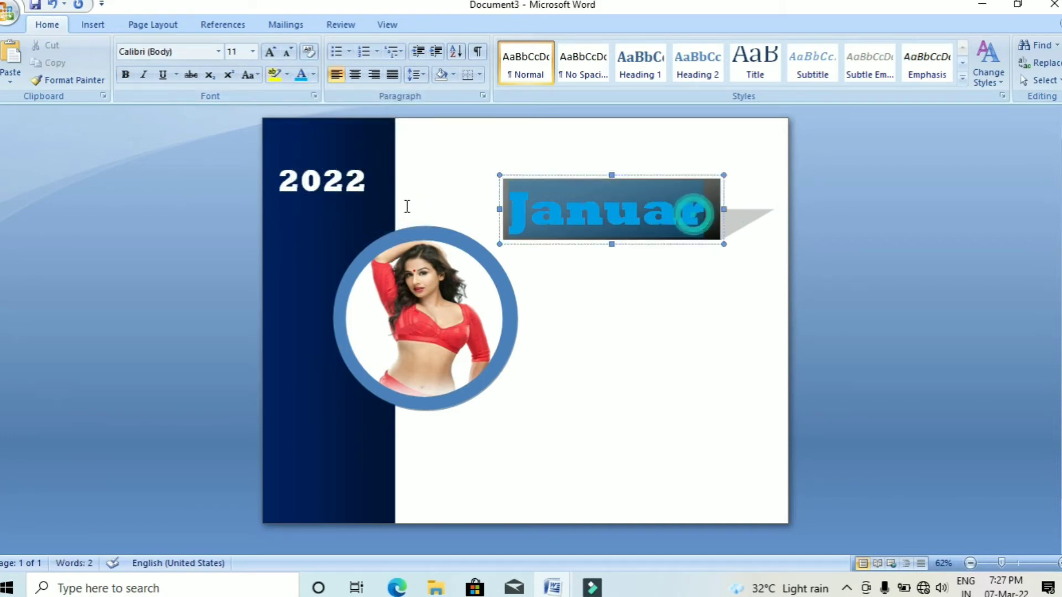
pyautogui.click(313, 78)
pyautogui.click(341, 215)
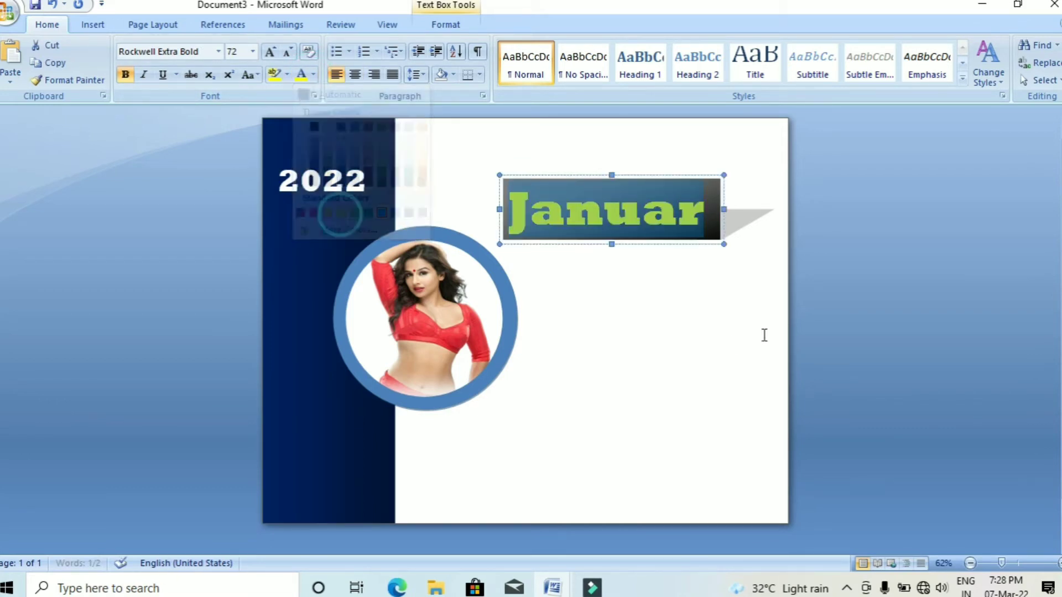
pyautogui.click(767, 316)
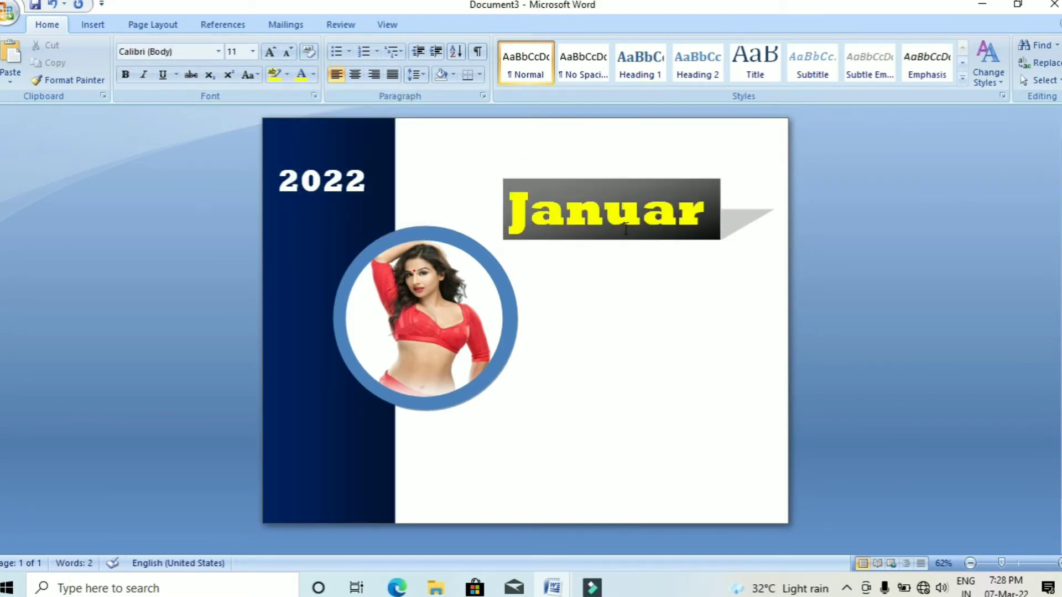
# Enlarge the text box so the word January shows in full
pyautogui.click(626, 230)
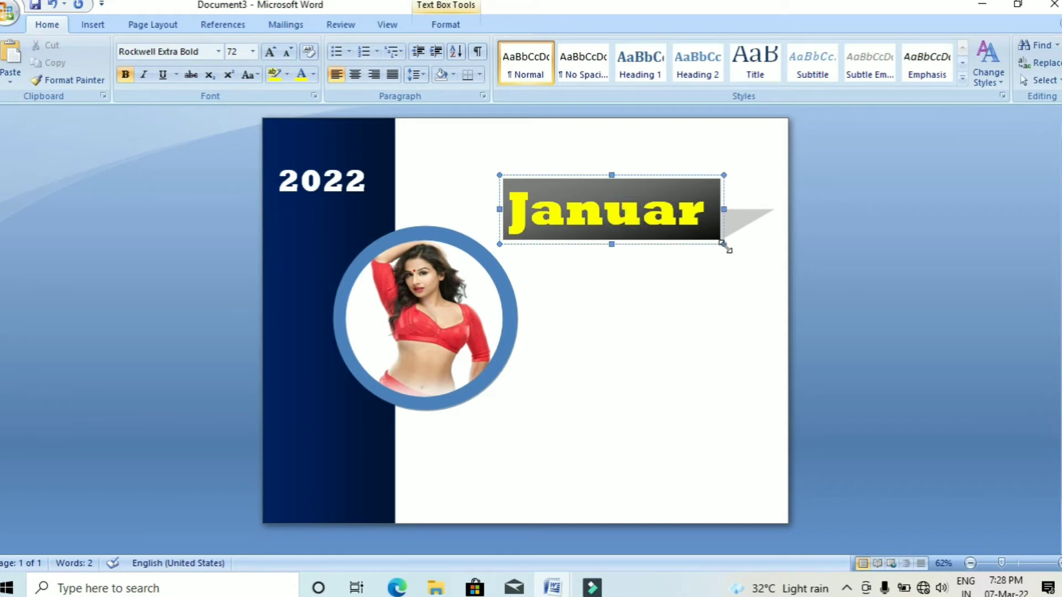
pyautogui.moveTo(724, 244); pyautogui.dragTo(762, 263)
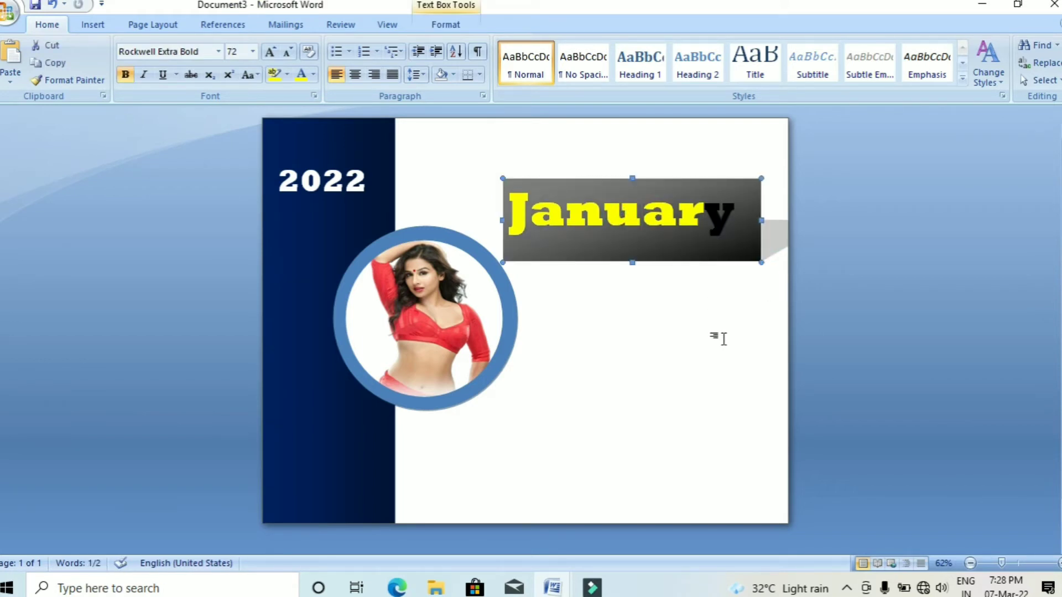
pyautogui.click(671, 357)
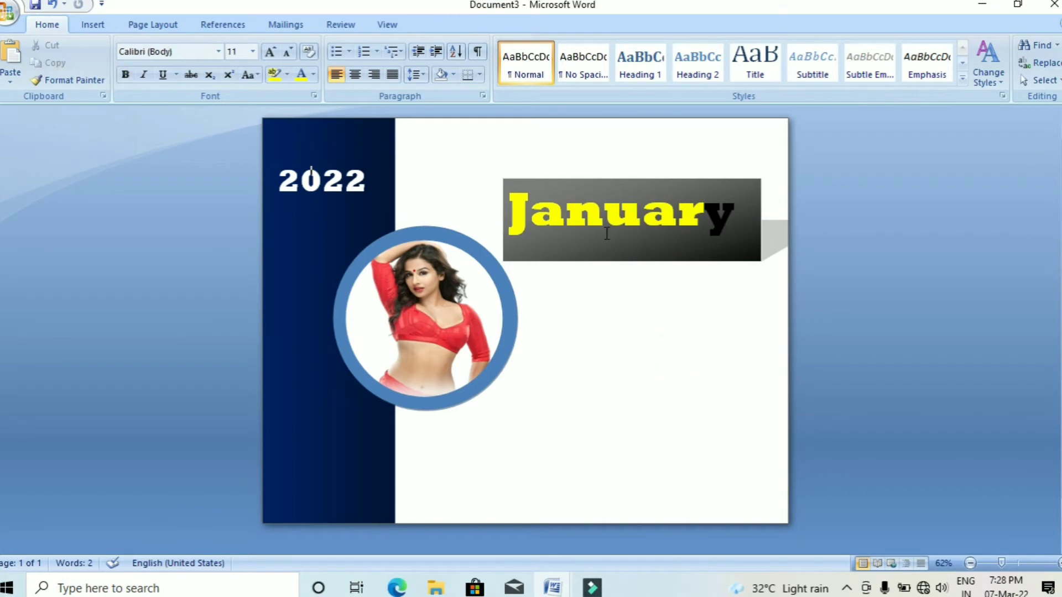
pyautogui.click(540, 208)
pyautogui.moveTo(500, 208); pyautogui.dragTo(544, 212)
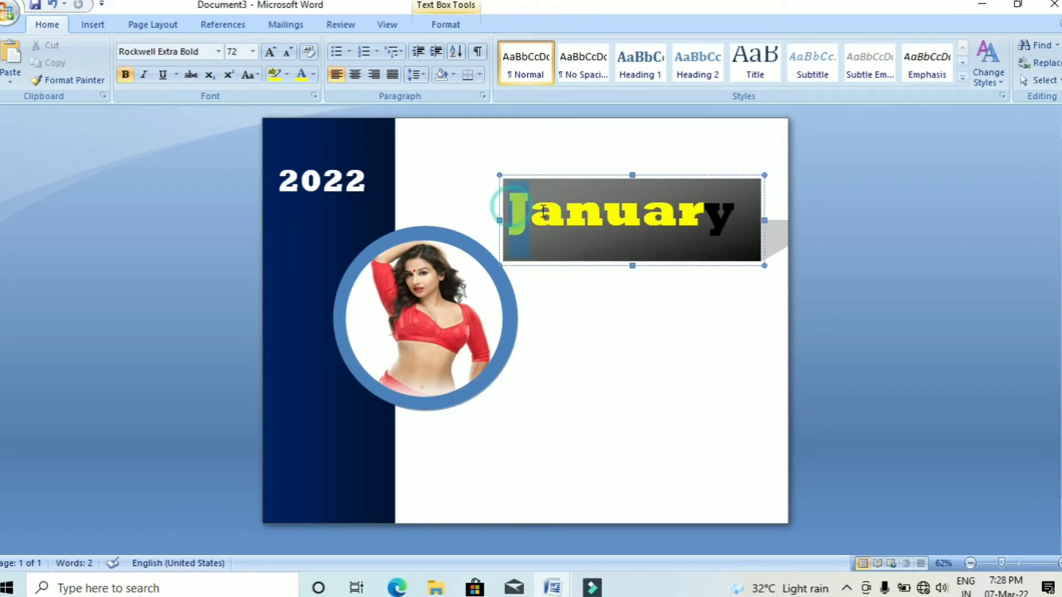
pyautogui.click(726, 310)
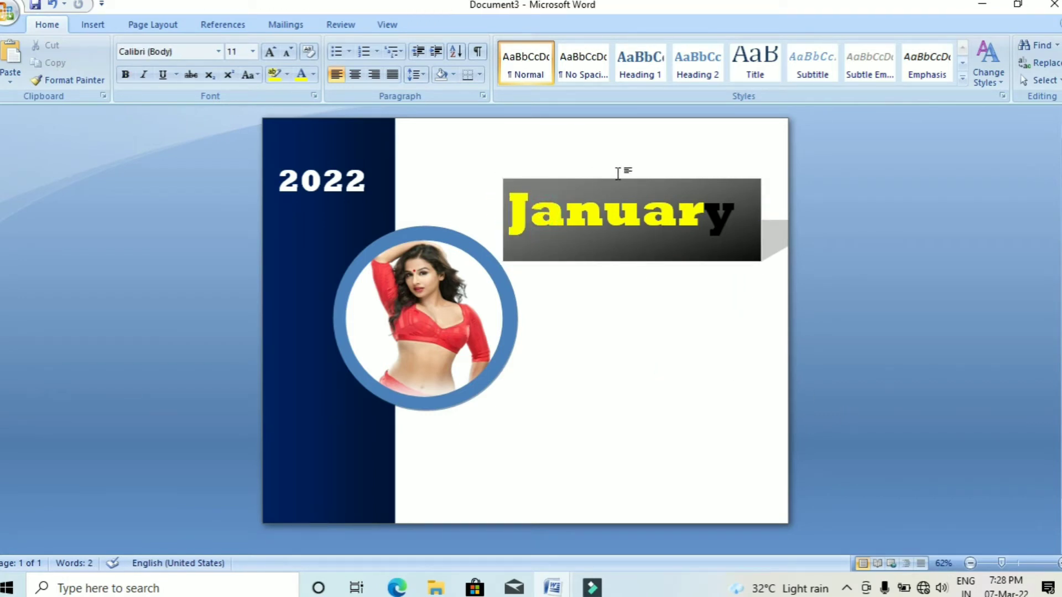
# Nudge the January banner higher and colour the whole word yellow
pyautogui.click(618, 191)
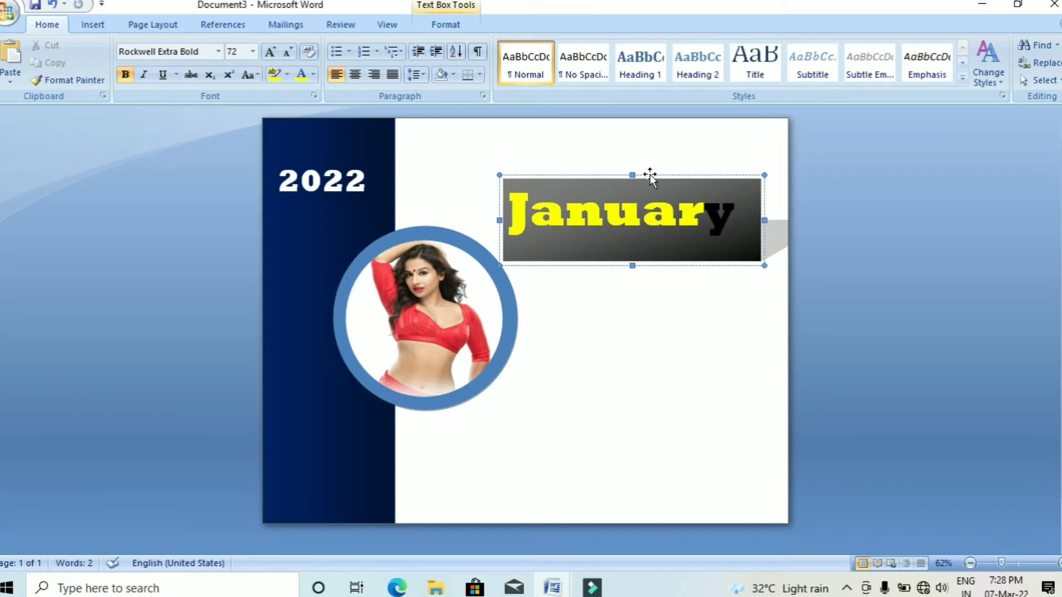
pyautogui.moveTo(650, 175); pyautogui.dragTo(649, 168)
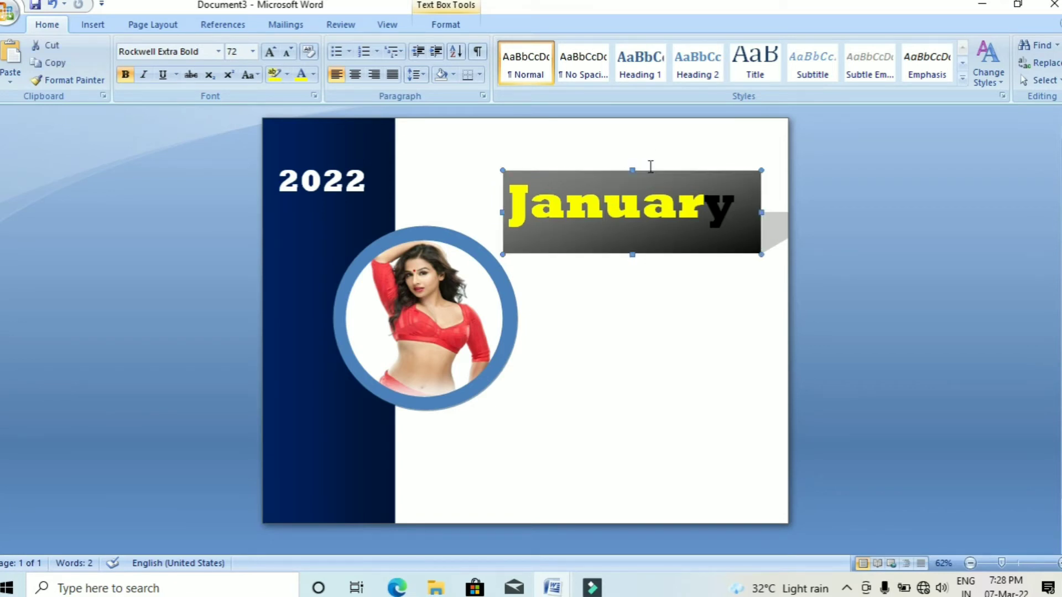
pyautogui.click(510, 198)
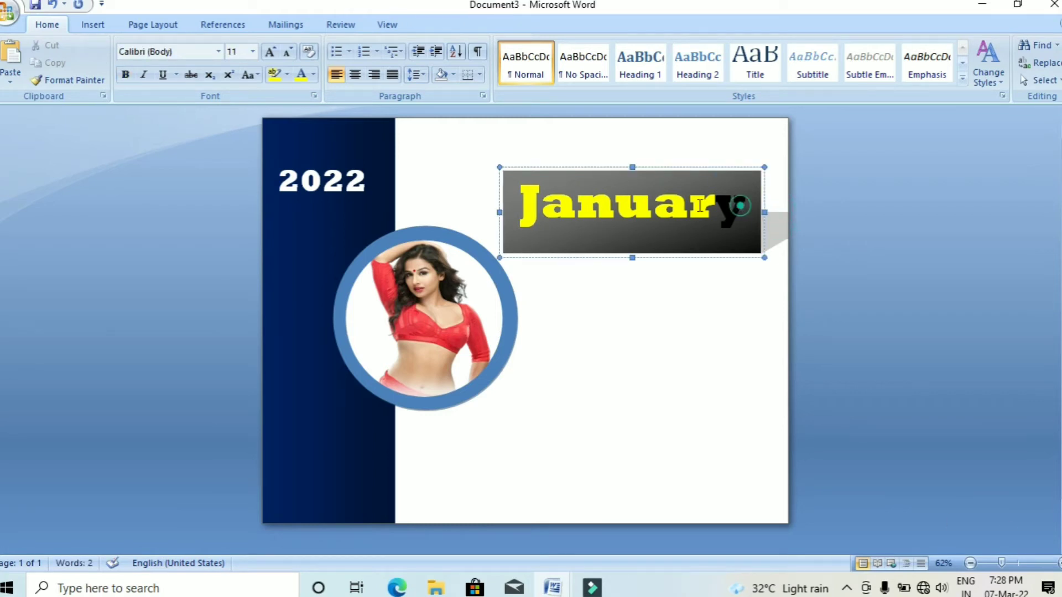
pyautogui.moveTo(781, 217); pyautogui.dragTo(505, 197)
pyautogui.click(302, 74)
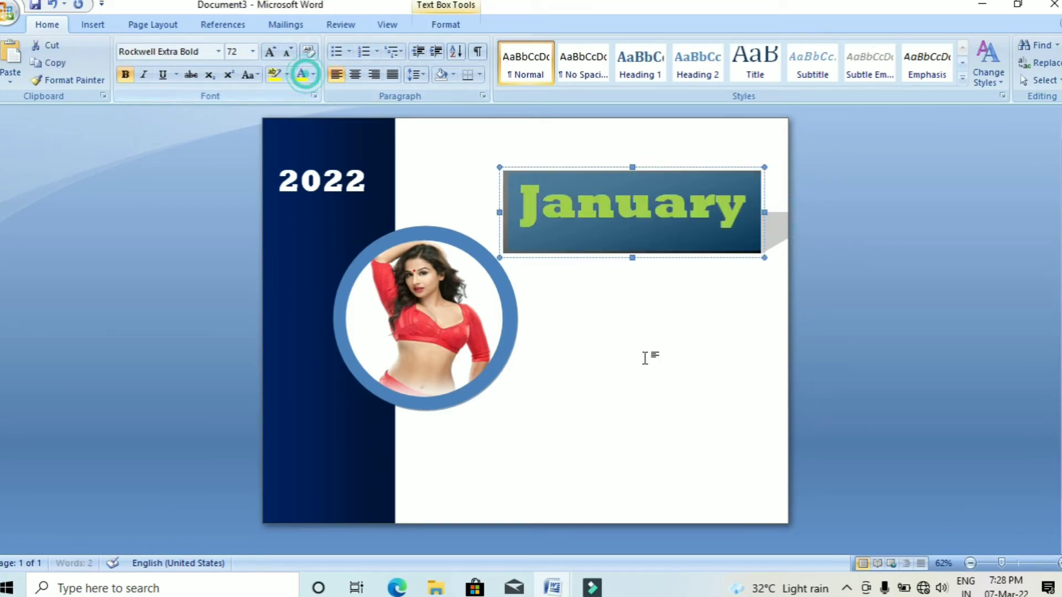
pyautogui.click(684, 360)
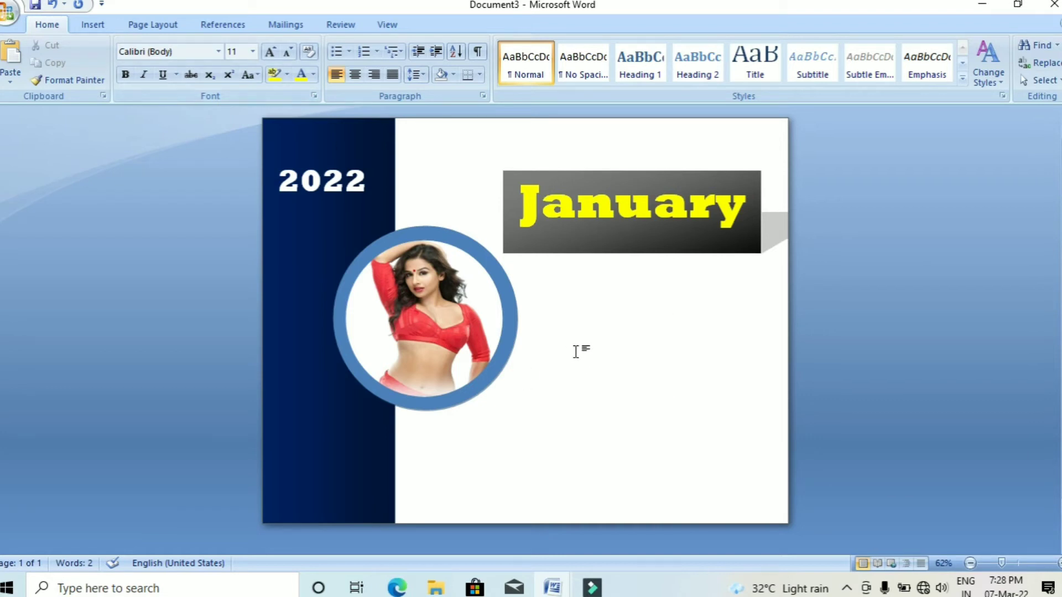
# Insert a 7-column, 7-row table through the Insert Table dialog
pyautogui.click(93, 24)
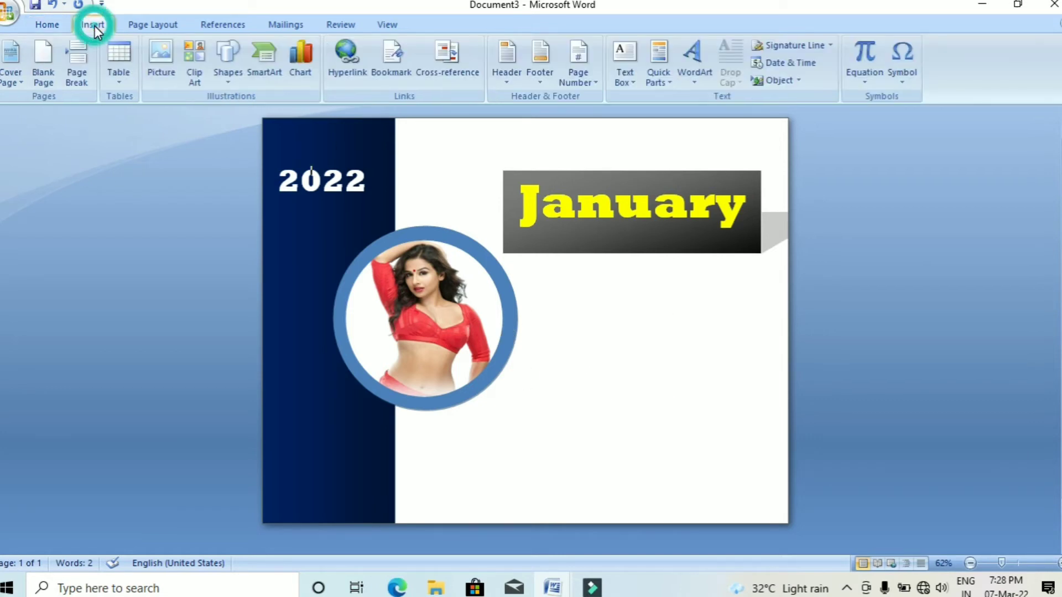
pyautogui.click(118, 77)
pyautogui.click(157, 240)
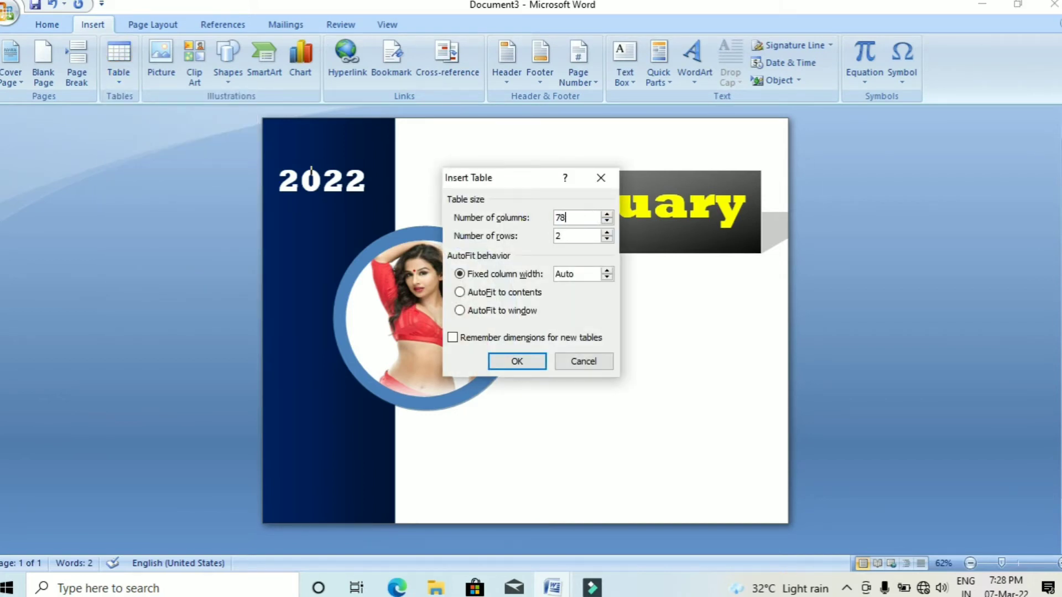
pyautogui.press('BackSpace')
pyautogui.press('BackSpace')
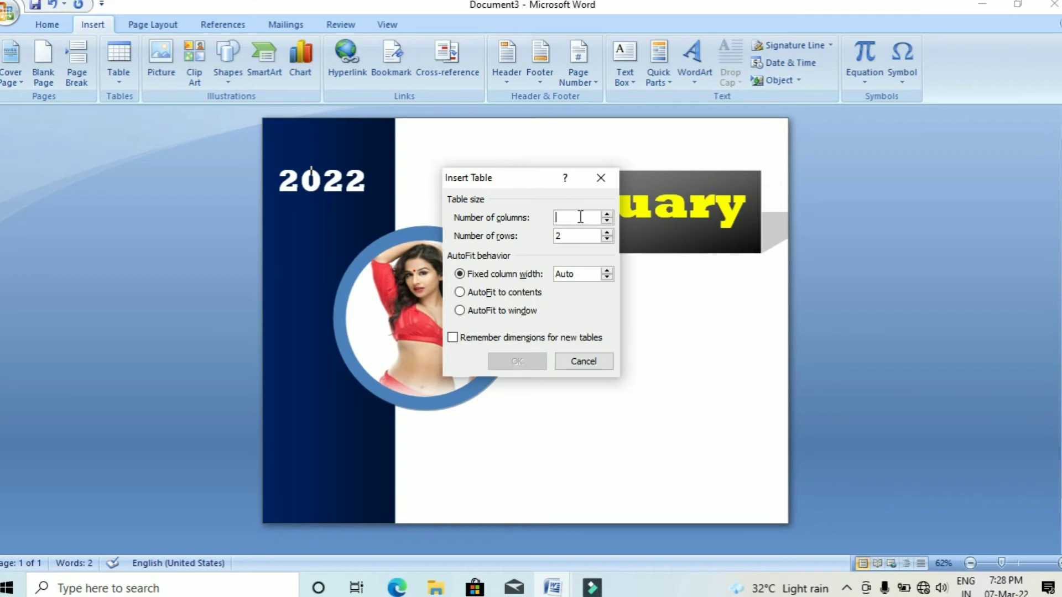
pyautogui.write('7')
pyautogui.doubleClick(577, 238)
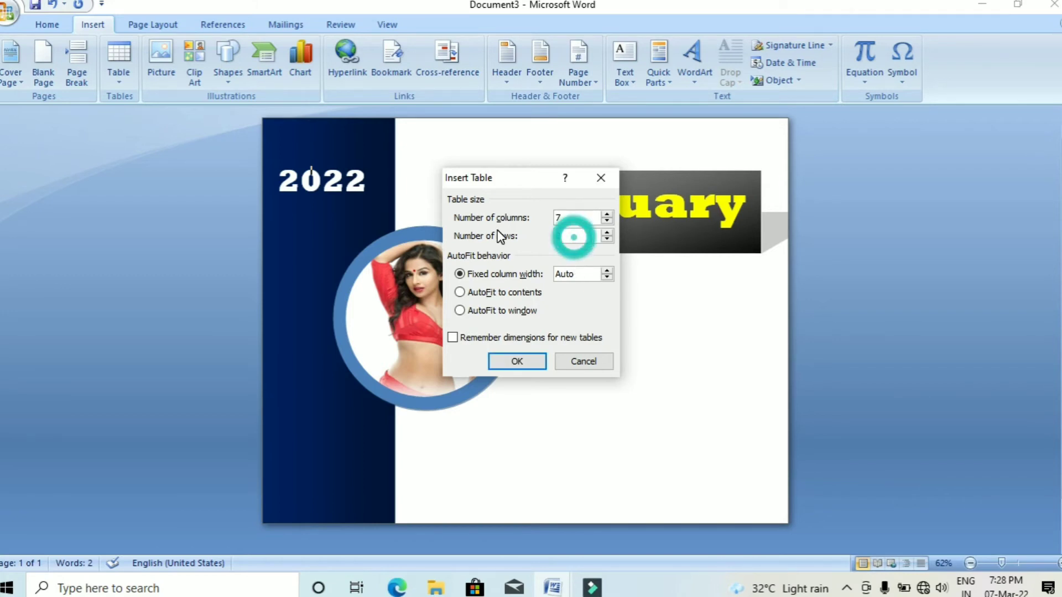
pyautogui.write('7')
pyautogui.click(524, 363)
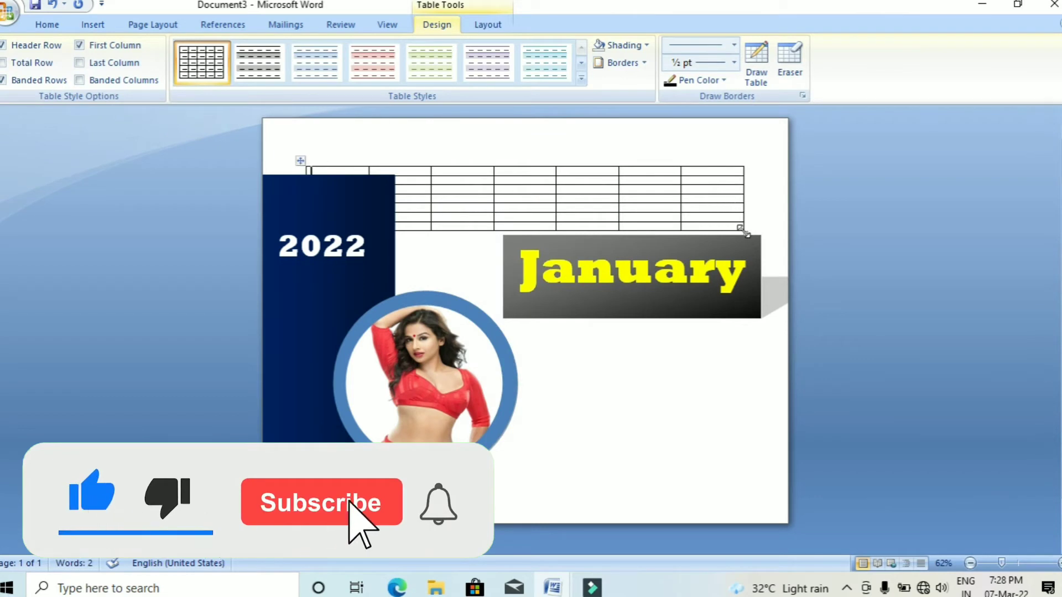
# Narrow the table, move it under the January banner, and stretch it into a larger grid
pyautogui.moveTo(745, 232); pyautogui.dragTo(502, 197)
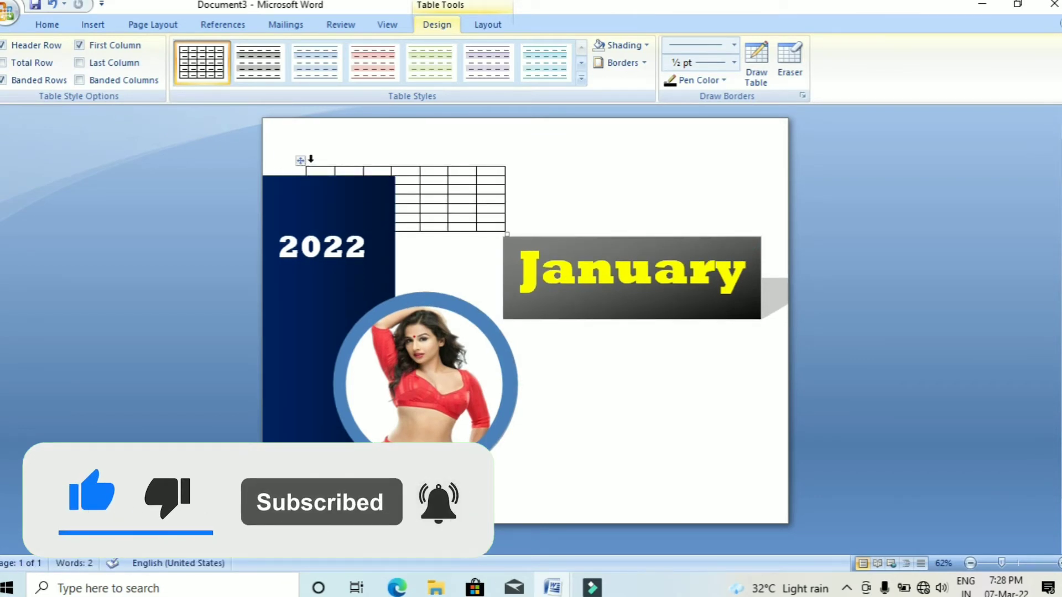
pyautogui.moveTo(301, 162); pyautogui.dragTo(528, 416)
pyautogui.scroll(-1, 312, 263)
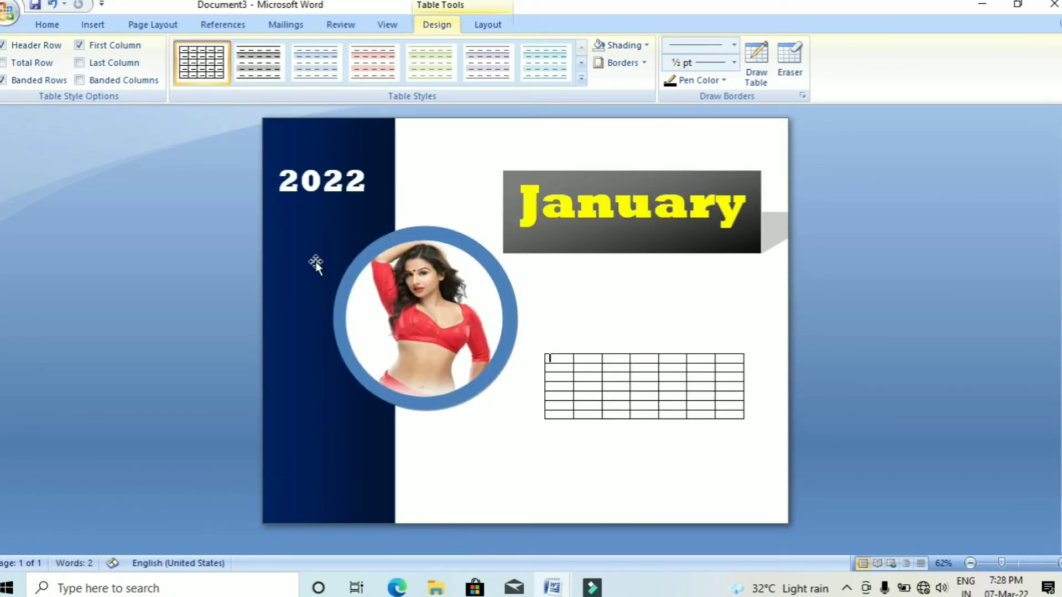
pyautogui.click(744, 423)
pyautogui.moveTo(744, 423); pyautogui.dragTo(762, 493)
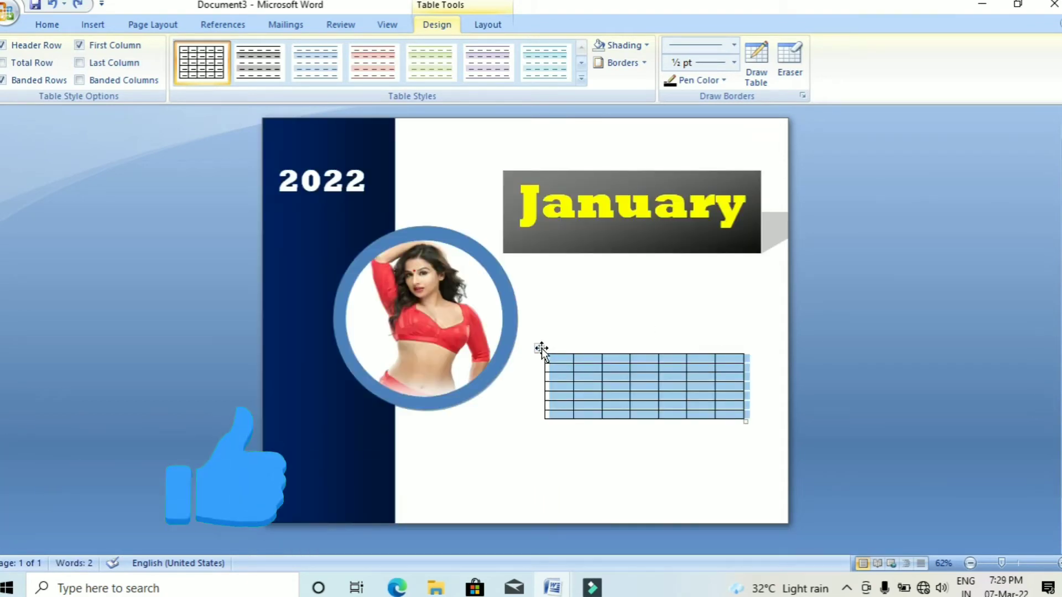
pyautogui.moveTo(539, 349); pyautogui.dragTo(520, 268)
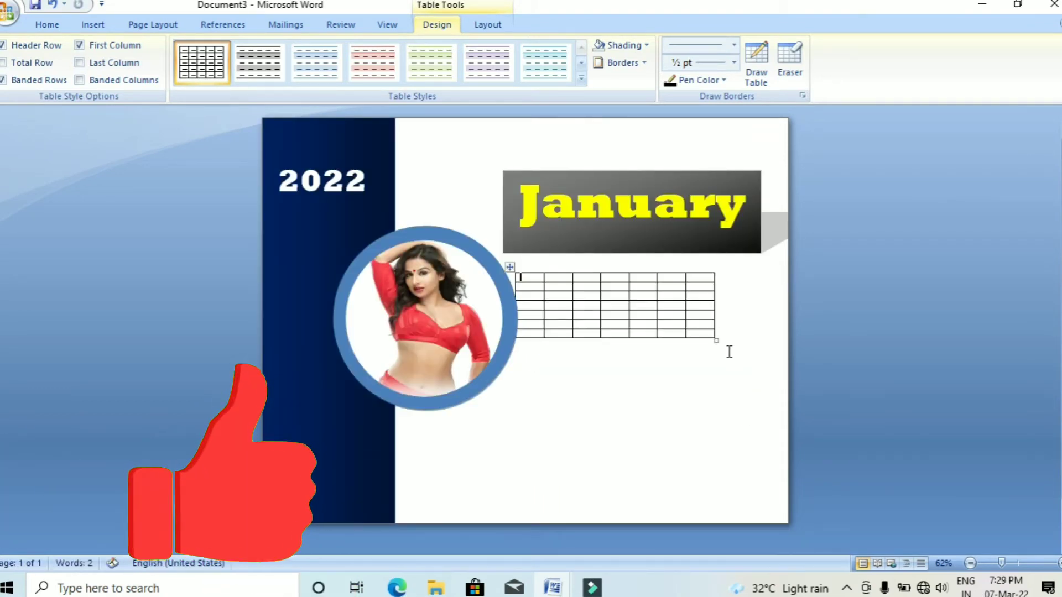
pyautogui.moveTo(717, 340)
pyautogui.mouseDown()
pyautogui.moveTo(773, 408)
pyautogui.moveTo(771, 441)
pyautogui.moveTo(754, 434)
pyautogui.mouseUp()
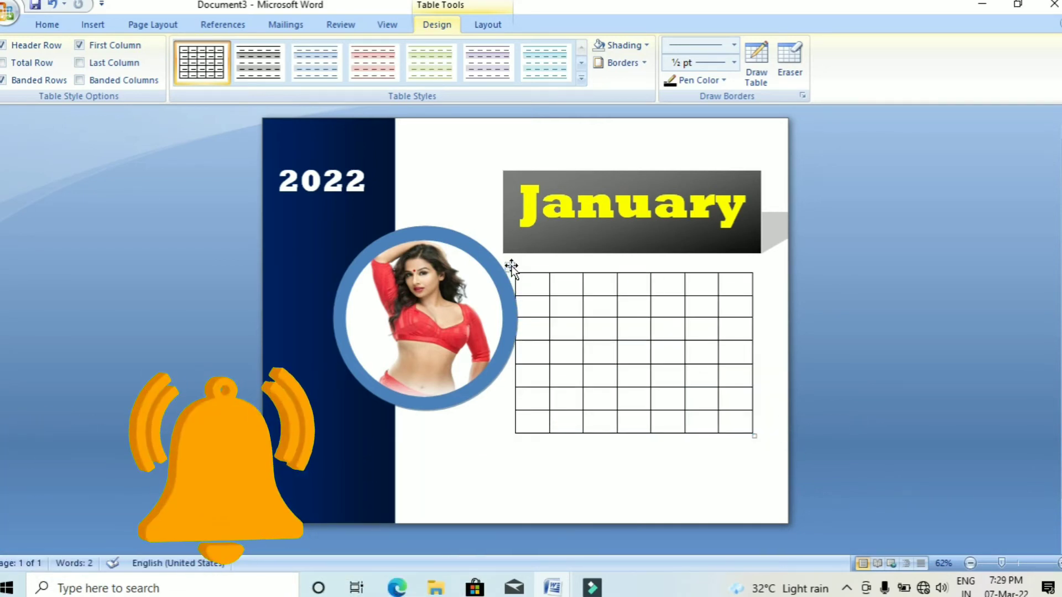
pyautogui.moveTo(508, 269); pyautogui.dragTo(521, 273)
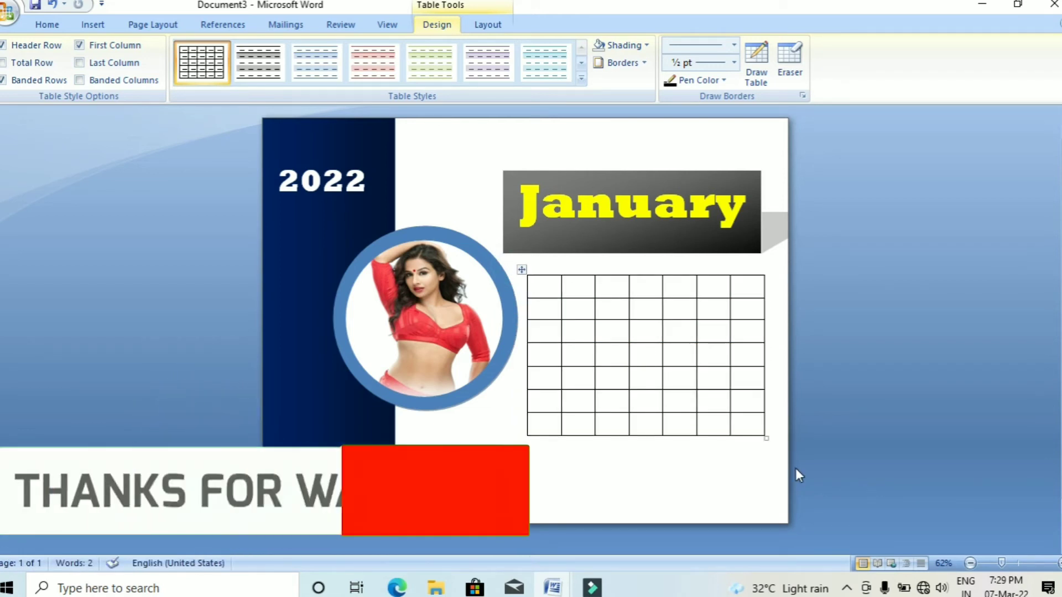
# Type SU, MO, TU, WE, TH, FR, SA across the table's header cells
pyautogui.click(647, 318)
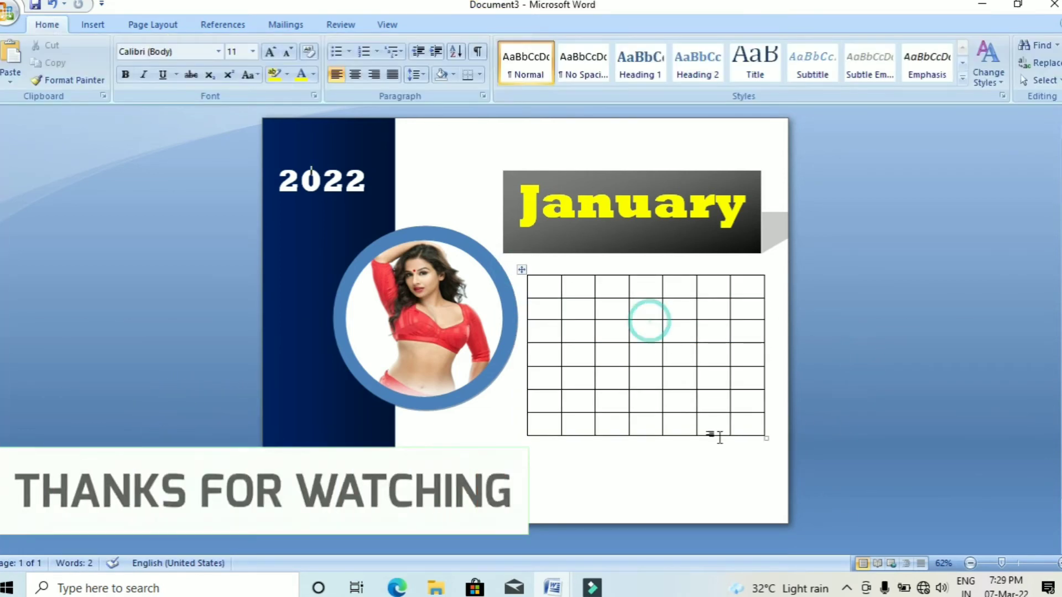
pyautogui.click(554, 287)
pyautogui.write('TU')
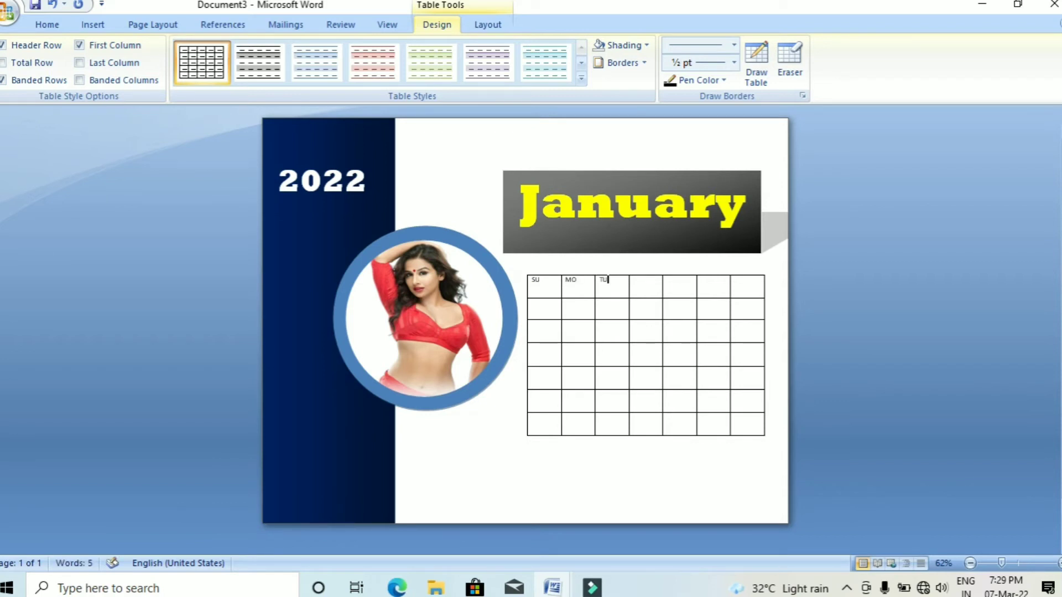
pyautogui.press('Tab')
pyautogui.click(748, 311)
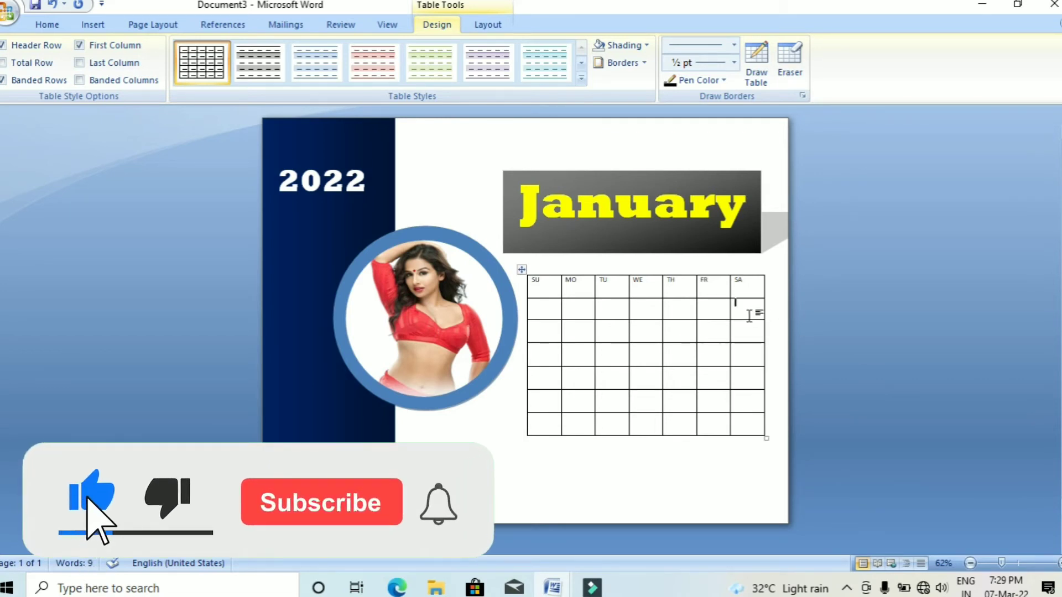
# Enter January dates 1 through 8 into the table, tabbing between cells
pyautogui.write('1')
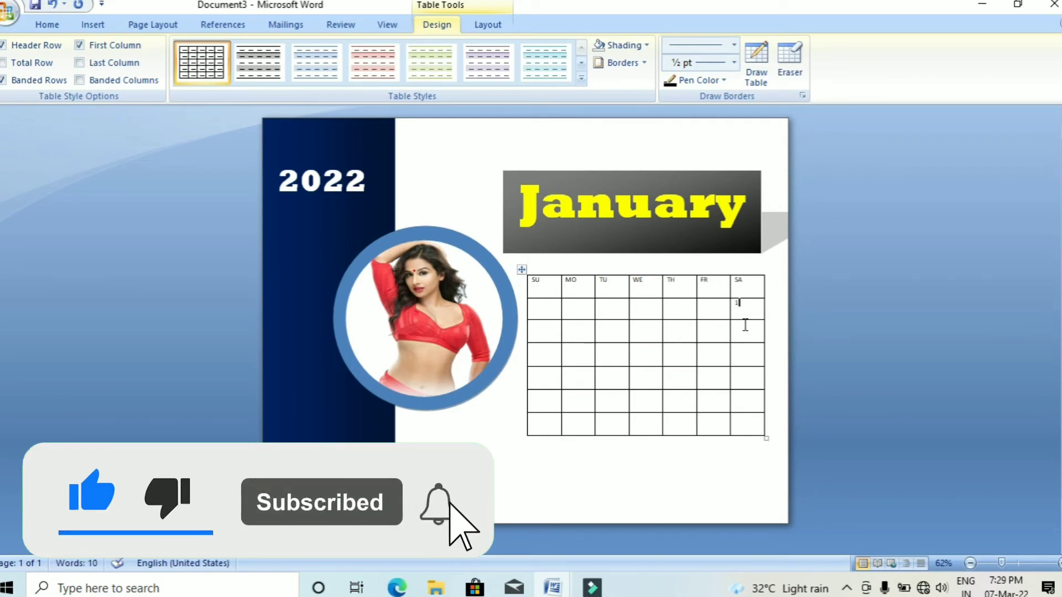
pyautogui.press('Tab')
pyautogui.write('2')
pyautogui.press('Tab')
pyautogui.write('3')
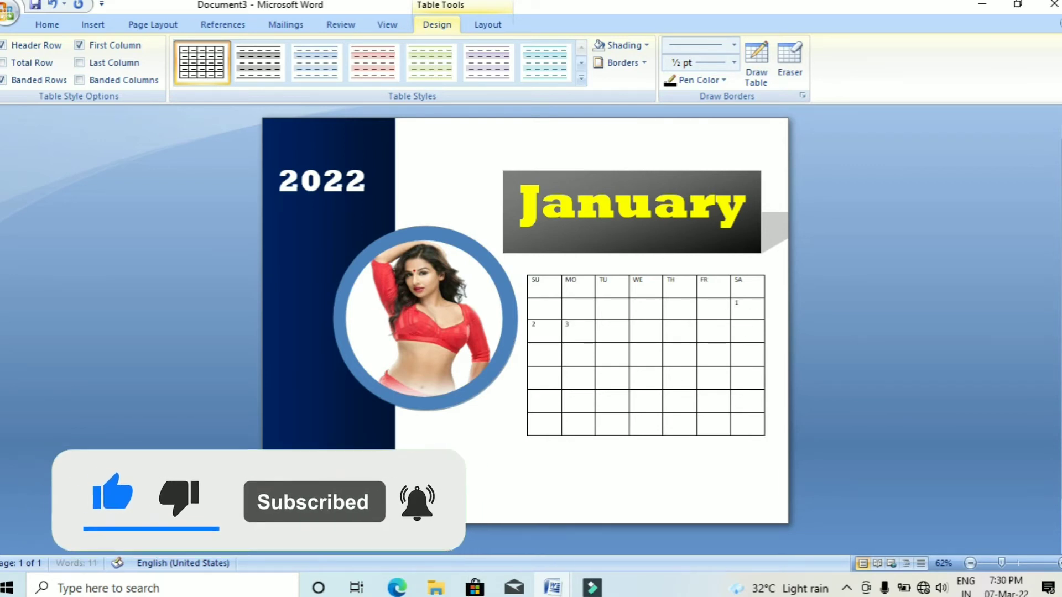
pyautogui.press('Tab')
pyautogui.write('4')
pyautogui.press('Tab')
pyautogui.write('5\t6')
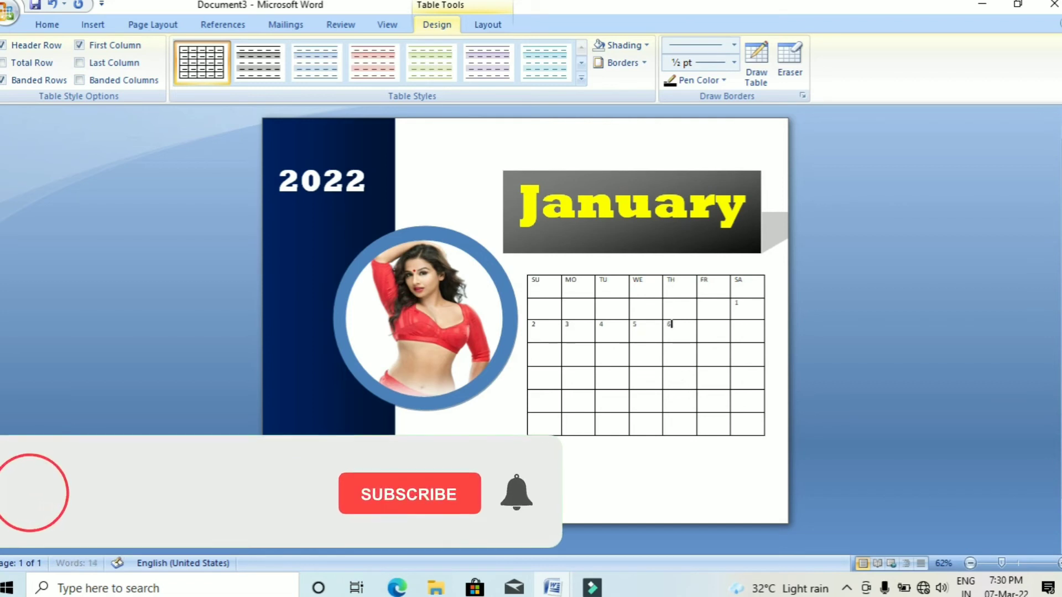
pyautogui.press('Tab')
pyautogui.write('7')
pyautogui.press('Tab')
pyautogui.write('8')
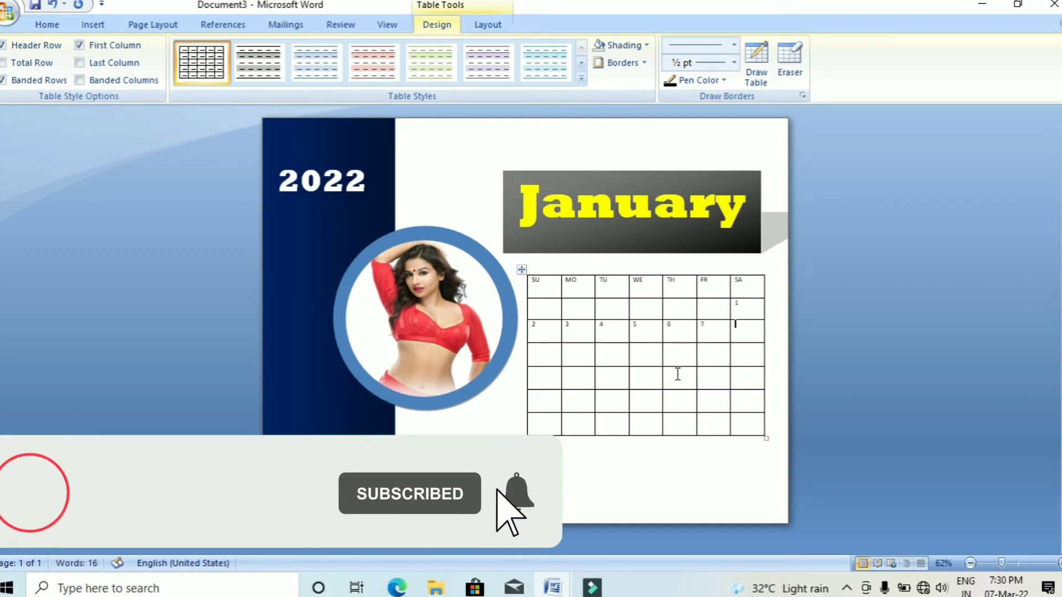
pyautogui.press('Tab')
# Fill the next week's row with dates 9 through 15
pyautogui.write('9')
pyautogui.press('Tab')
pyautogui.write('10')
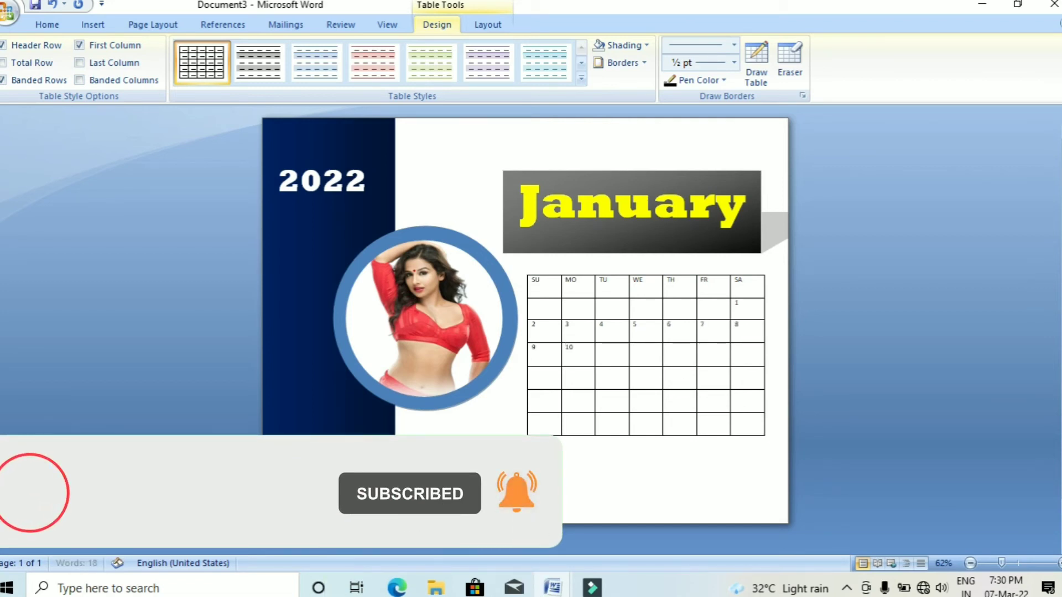
pyautogui.write('11')
pyautogui.press('Tab')
pyautogui.write('12')
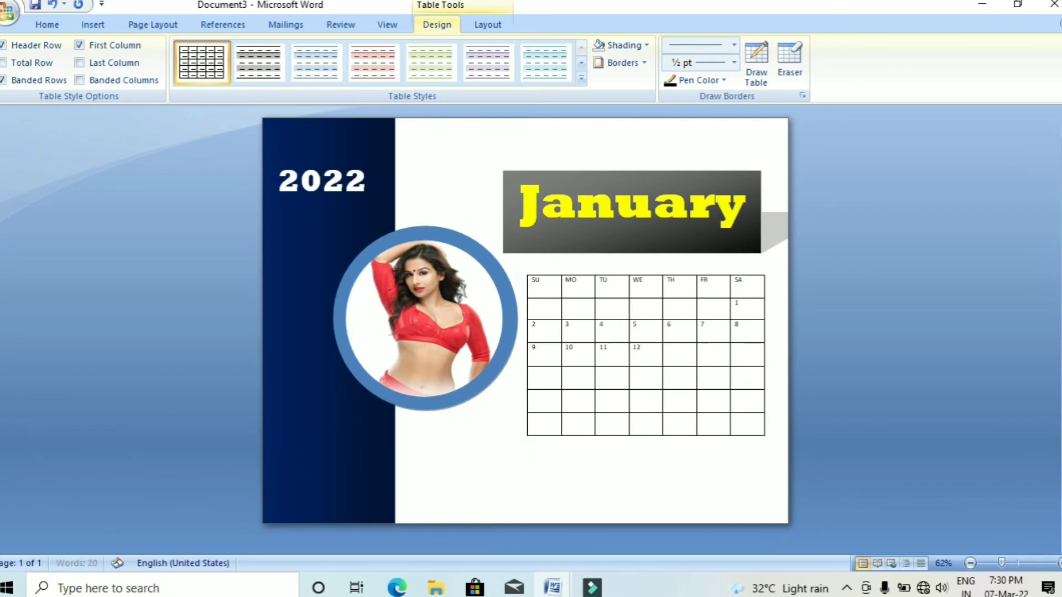
pyautogui.press('Tab')
pyautogui.write('13')
pyautogui.press('Tab')
pyautogui.write('14')
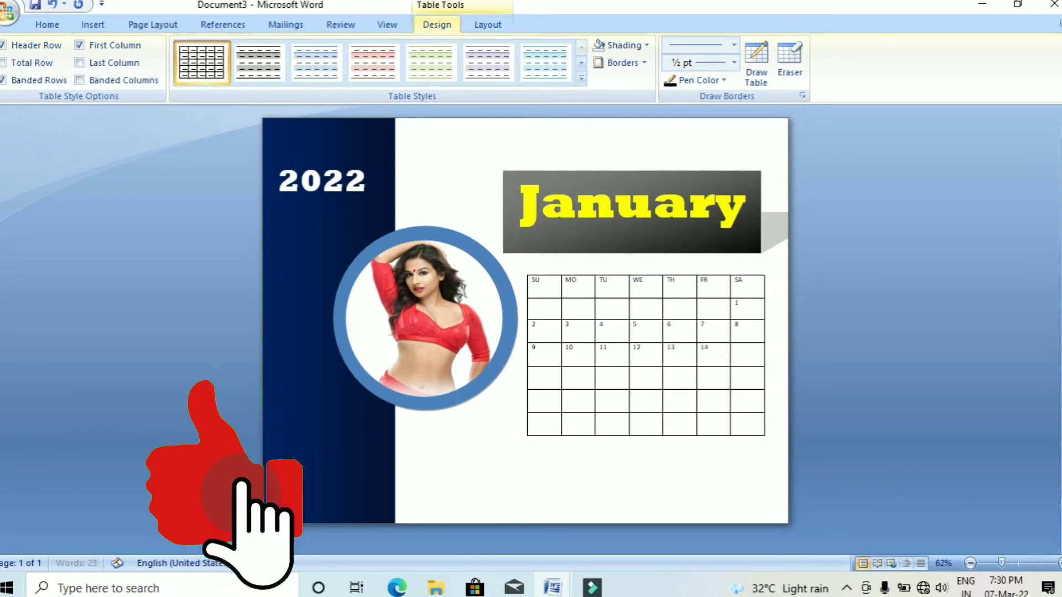
pyautogui.press('Tab')
pyautogui.write('15')
pyautogui.press('Tab')
# Fill the following week's row with dates 16 through 22
pyautogui.write('16')
pyautogui.press('Tab')
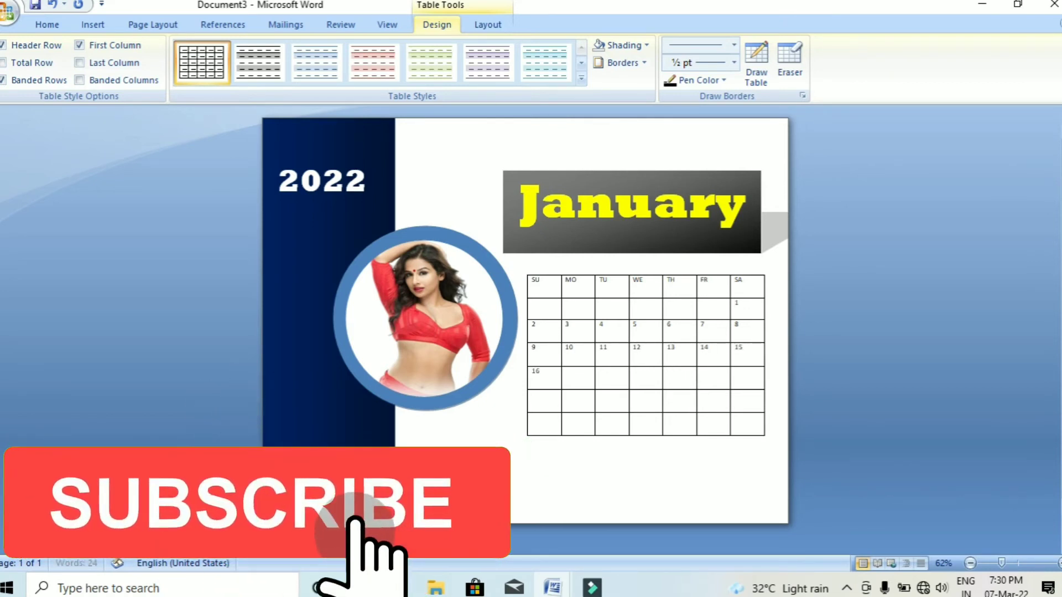
pyautogui.write('17')
pyautogui.press('Tab')
pyautogui.write('18')
pyautogui.press('Tab')
pyautogui.write('19')
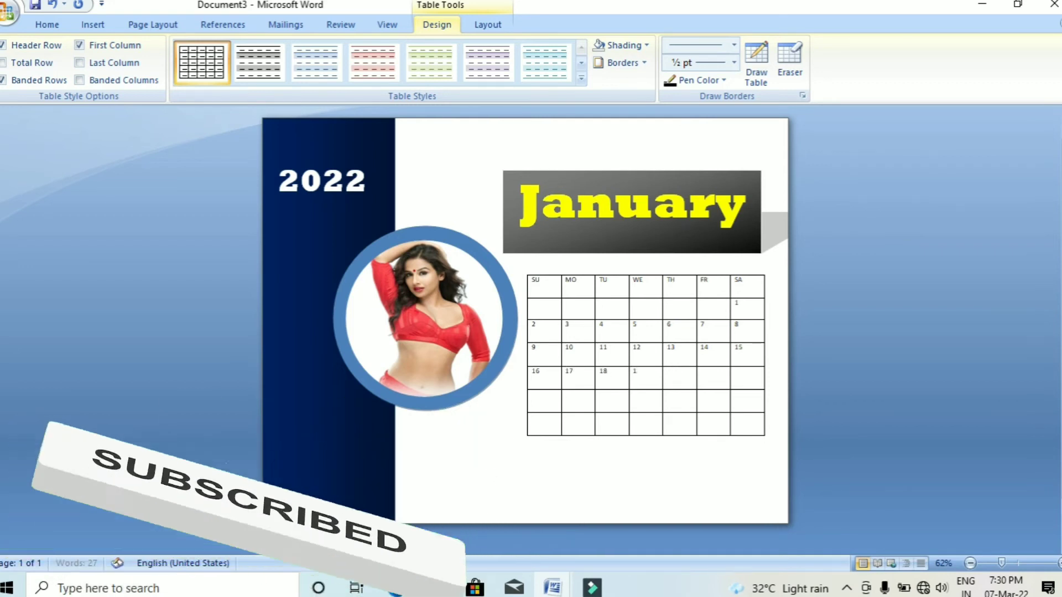
pyautogui.press('Tab')
pyautogui.write('20')
pyautogui.press('Tab')
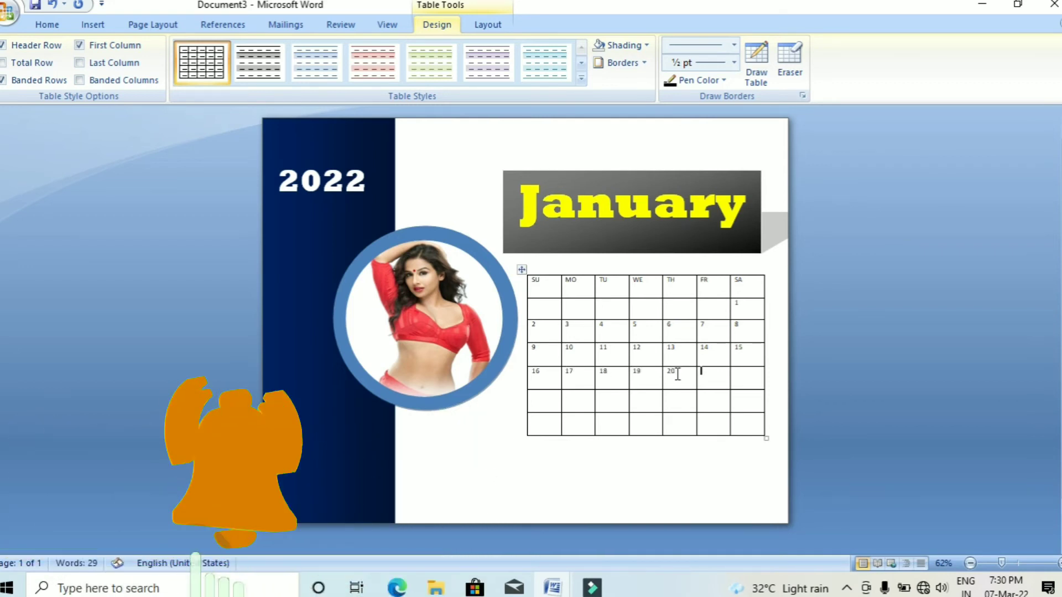
pyautogui.write('21')
pyautogui.press('Tab')
pyautogui.write('22')
pyautogui.press('Tab')
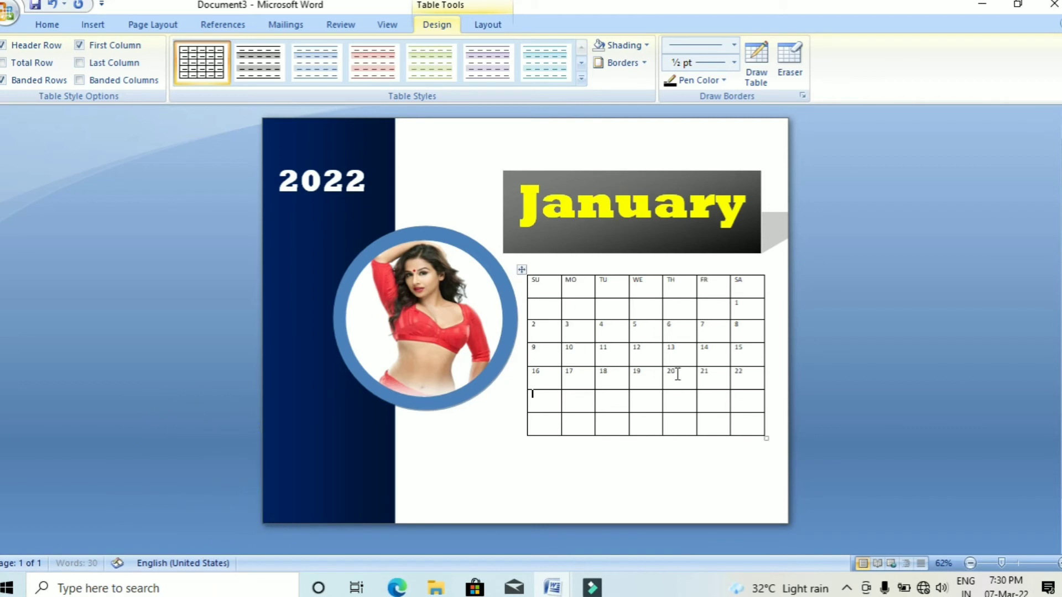
# Finish the table with dates 23 through 31, ending 30 and 31 in the last row
pyautogui.write('23')
pyautogui.press('Tab')
pyautogui.write('24')
pyautogui.press('Tab')
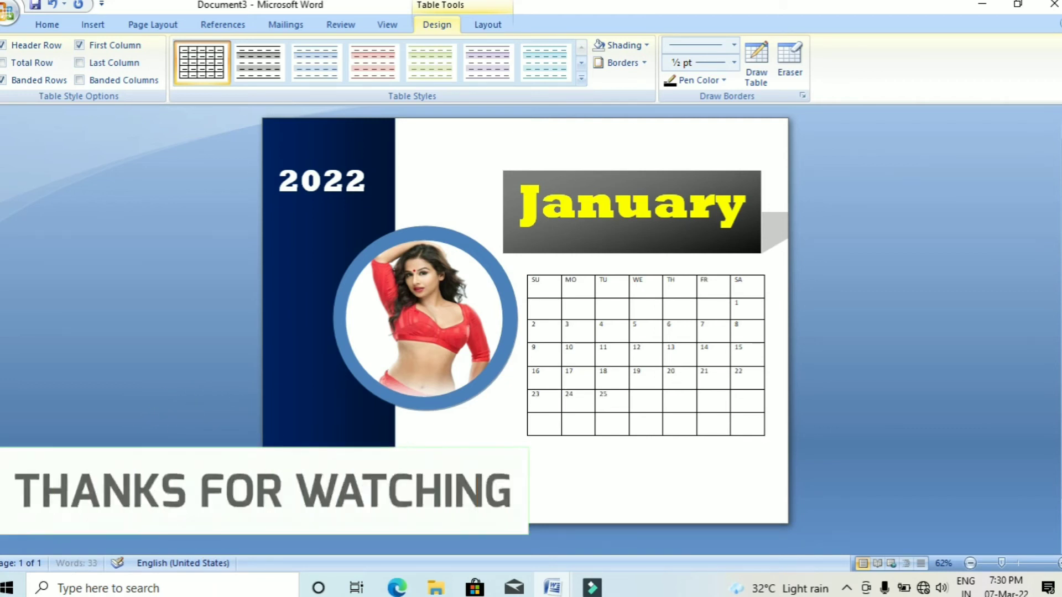
pyautogui.write('7')
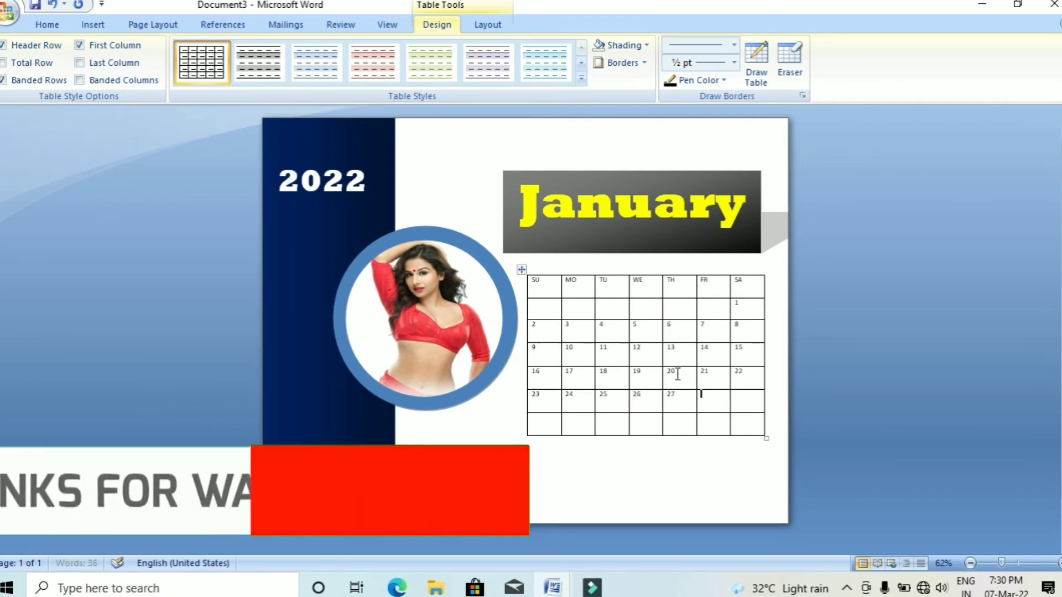
pyautogui.press('Tab')
pyautogui.write('28')
pyautogui.press('Tab')
pyautogui.write('2')
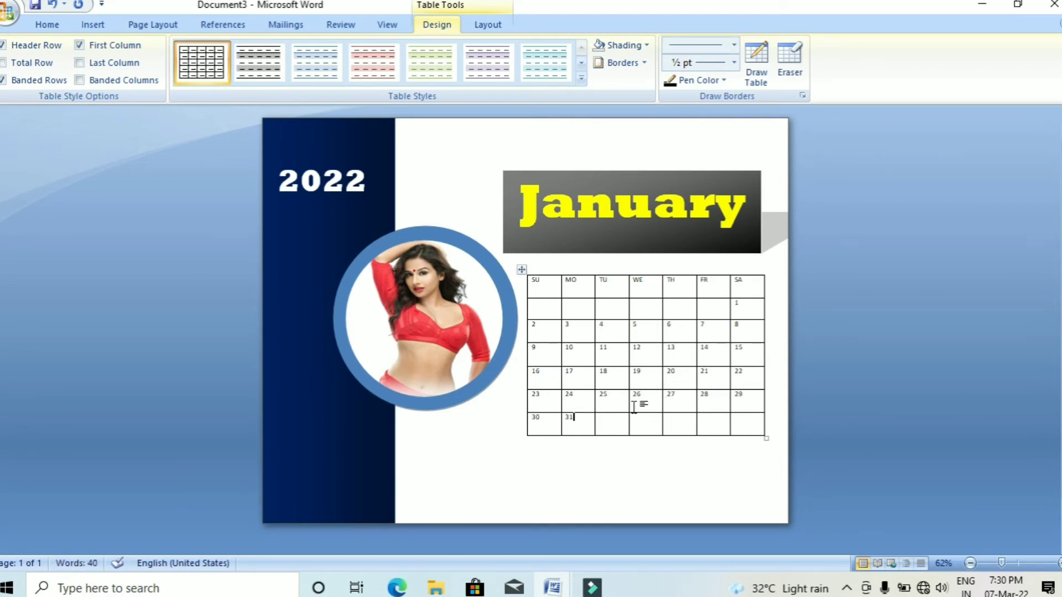
# Set the calendar table's headings and dates to Bodoni MT Black at 22 pt
pyautogui.moveTo(532, 284)
pyautogui.mouseDown()
pyautogui.moveTo(712, 386)
pyautogui.moveTo(746, 419)
pyautogui.mouseUp()
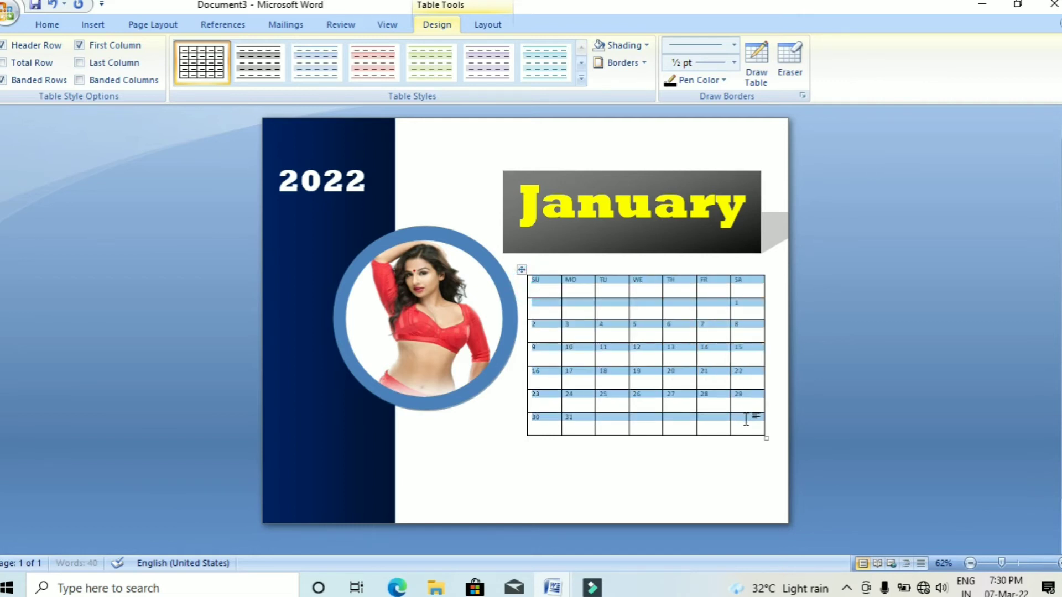
pyautogui.click(55, 24)
pyautogui.click(219, 51)
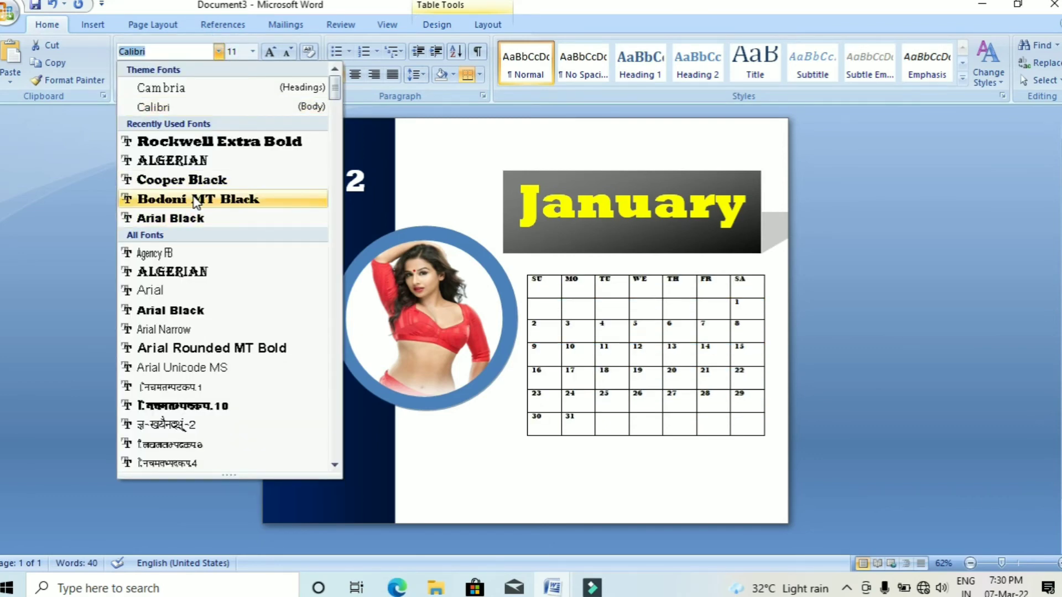
pyautogui.click(195, 200)
pyautogui.click(252, 52)
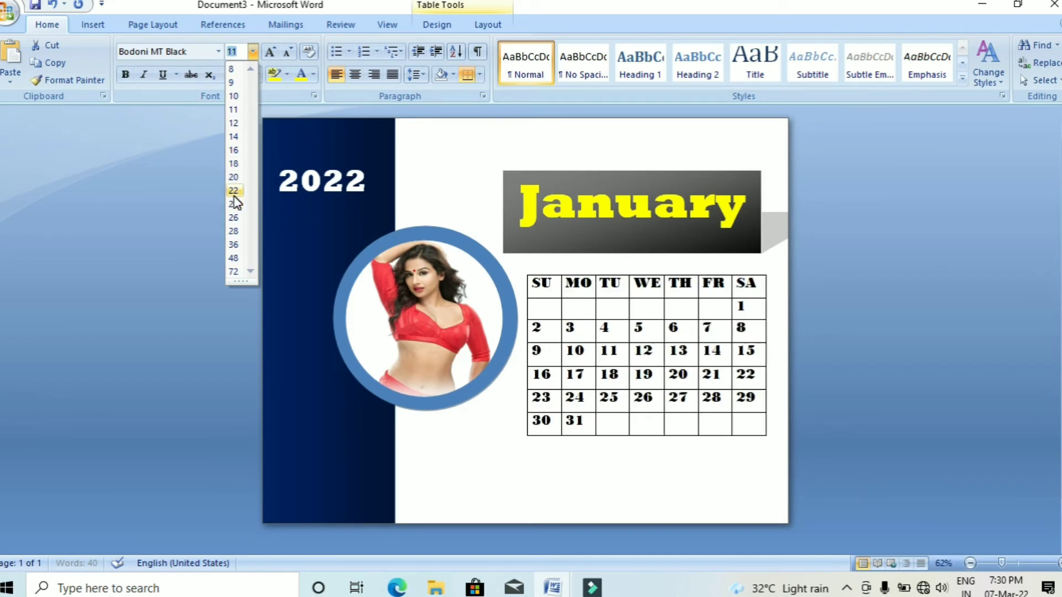
pyautogui.click(233, 193)
pyautogui.click(733, 450)
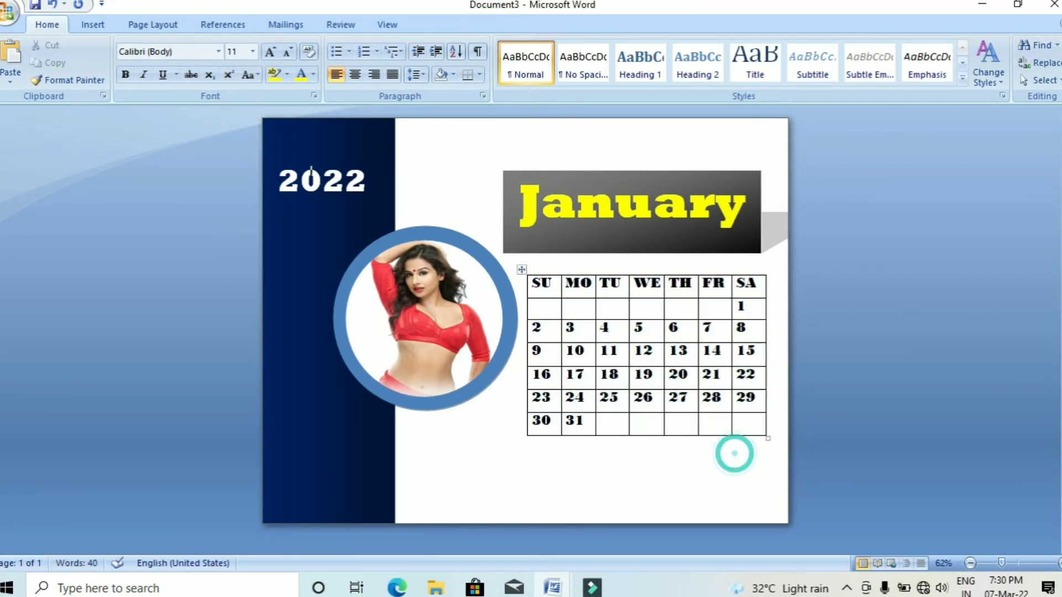
pyautogui.moveTo(534, 285); pyautogui.dragTo(757, 434)
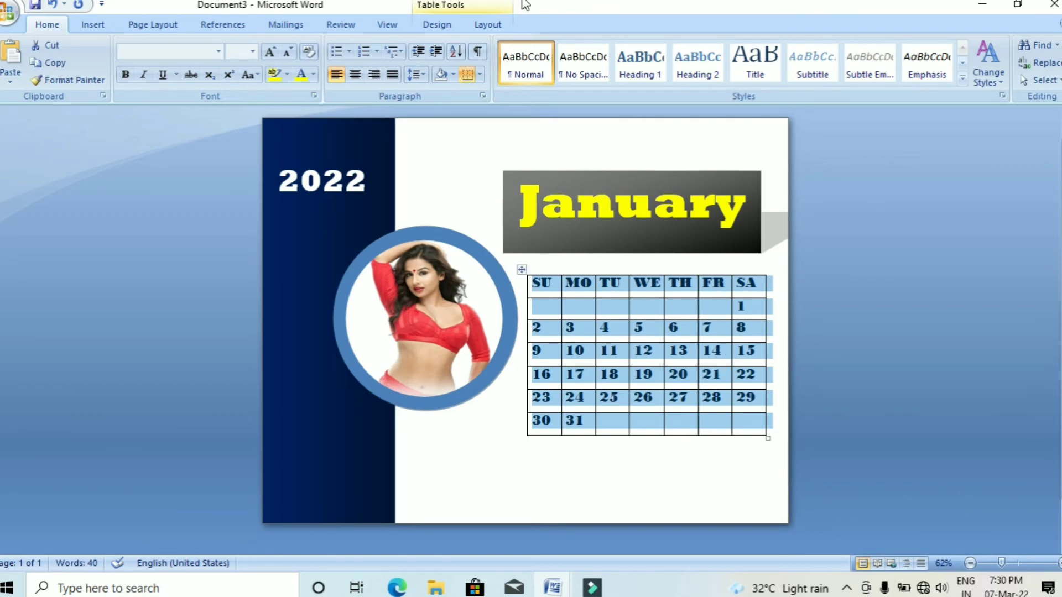
# Remove all borders from the calendar table with No Border
pyautogui.click(480, 25)
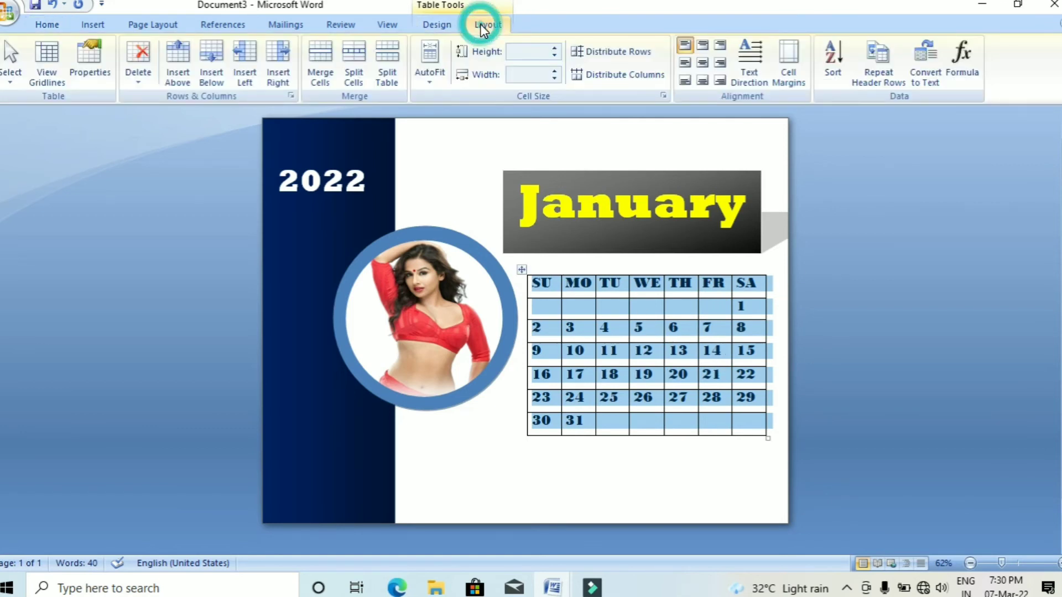
pyautogui.click(436, 25)
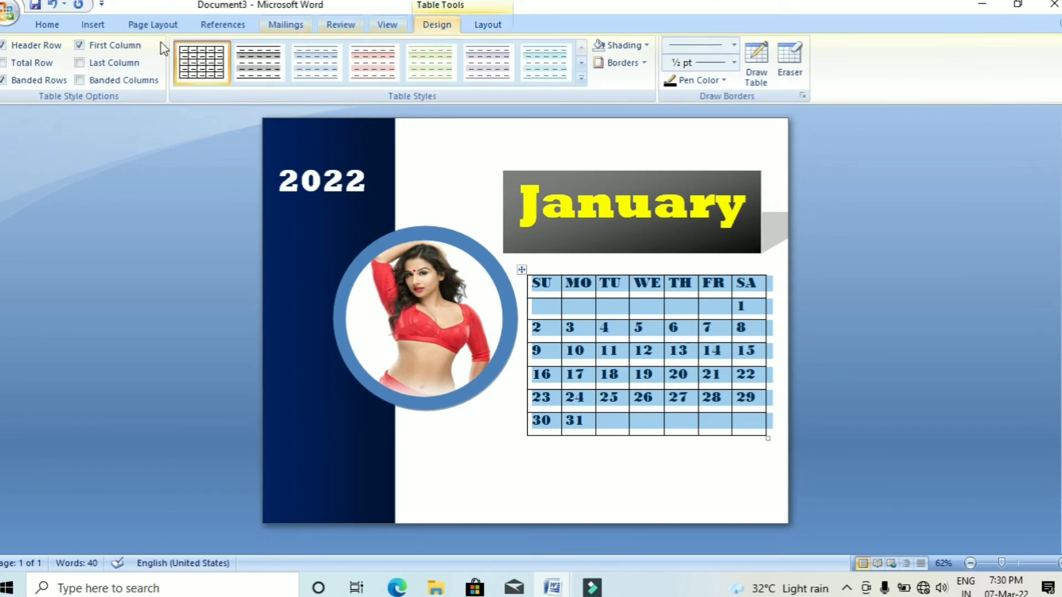
pyautogui.click(645, 63)
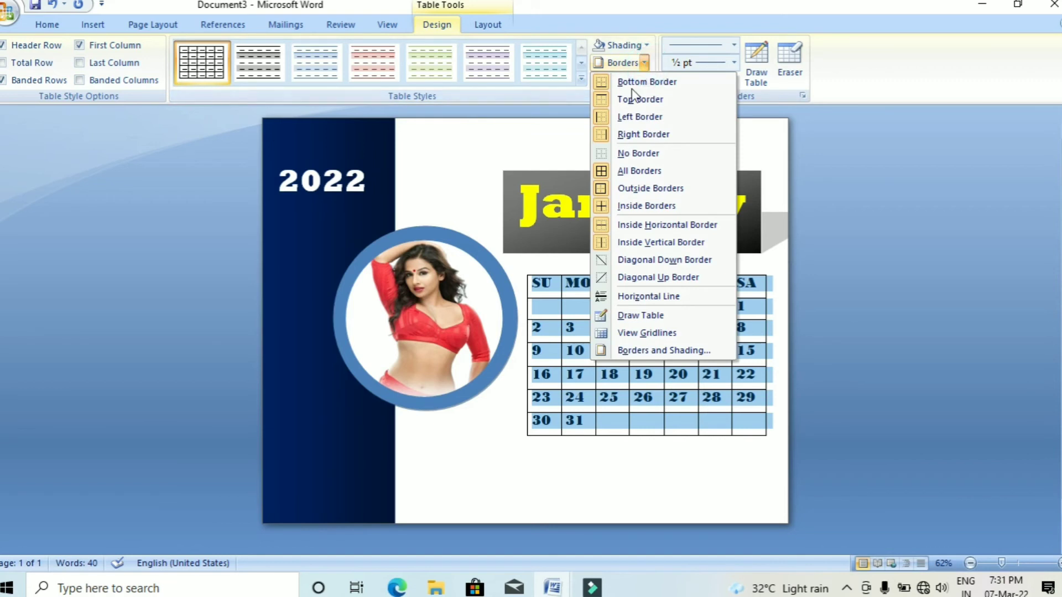
pyautogui.click(639, 155)
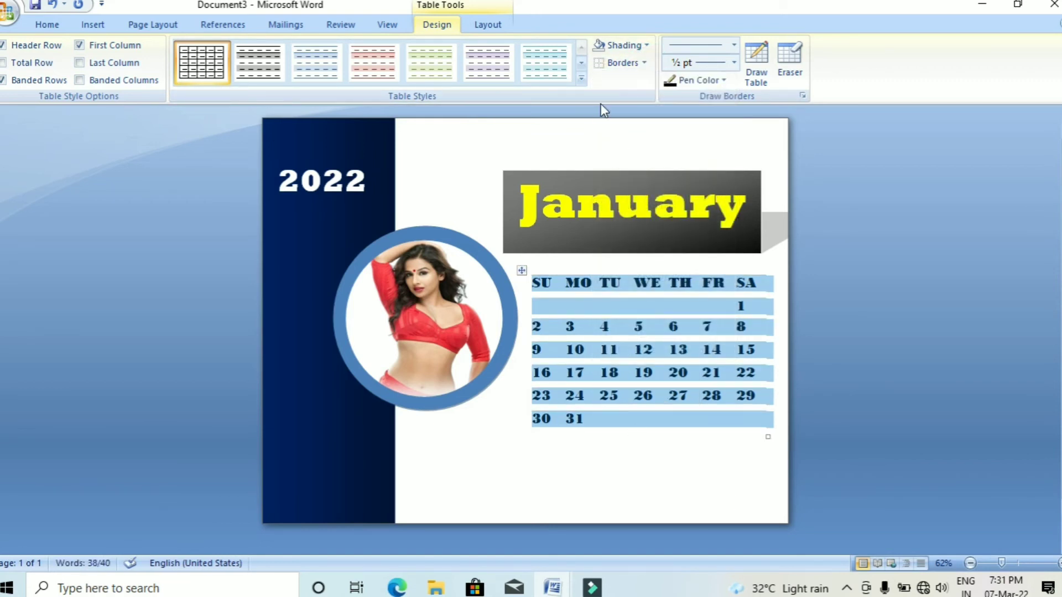
# Add orange inside vertical border lines between the day columns via Borders and Shading
pyautogui.click(645, 63)
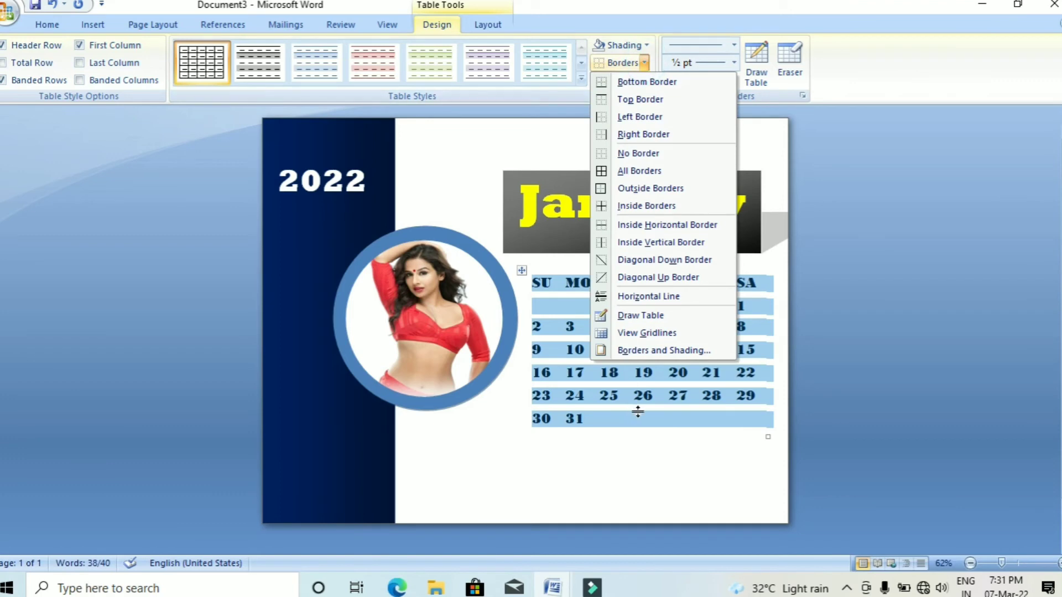
pyautogui.click(697, 350)
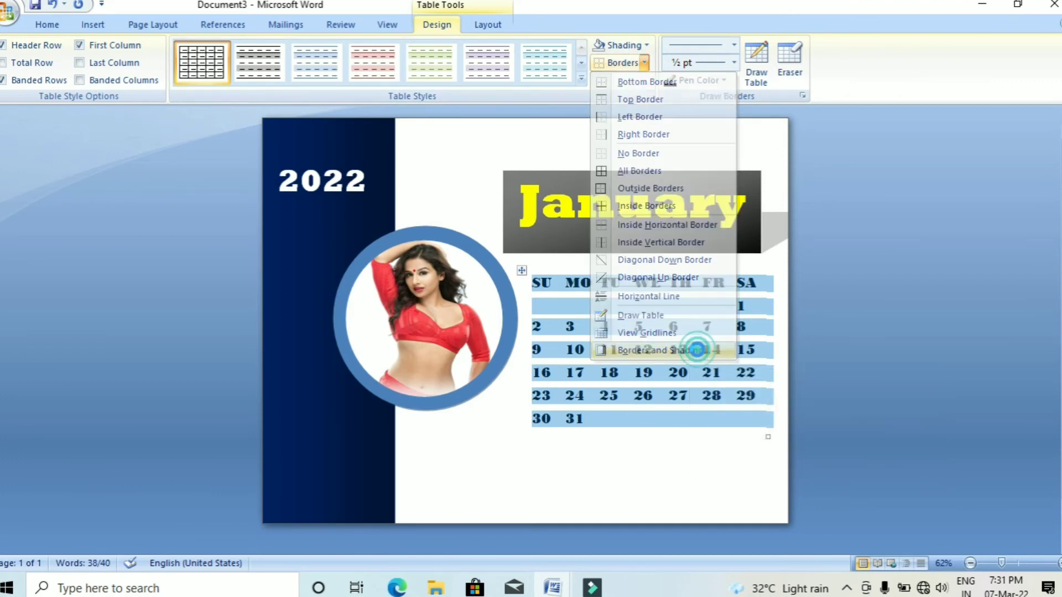
pyautogui.click(525, 308)
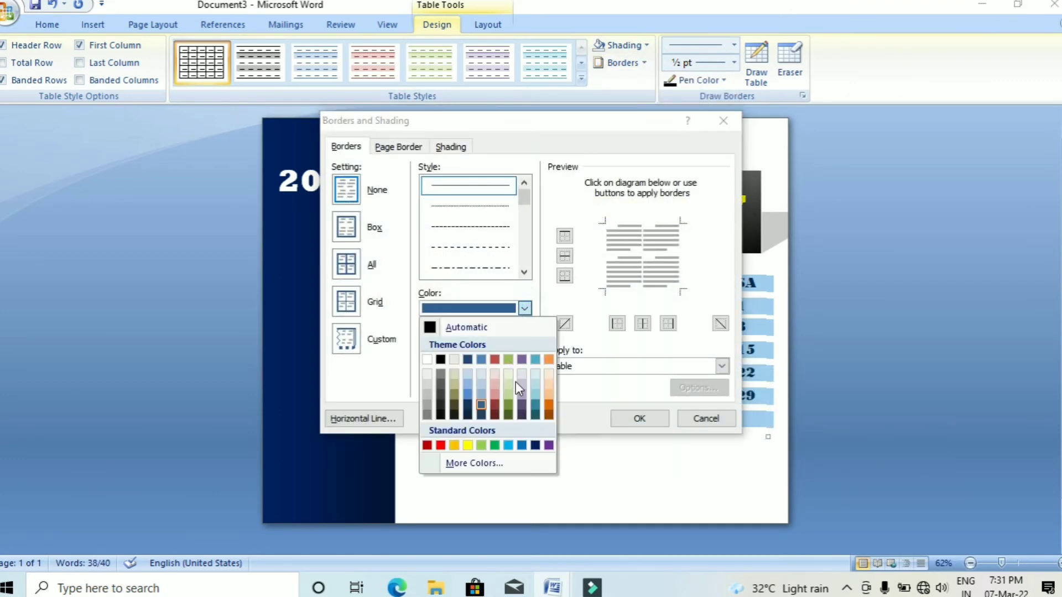
pyautogui.click(548, 408)
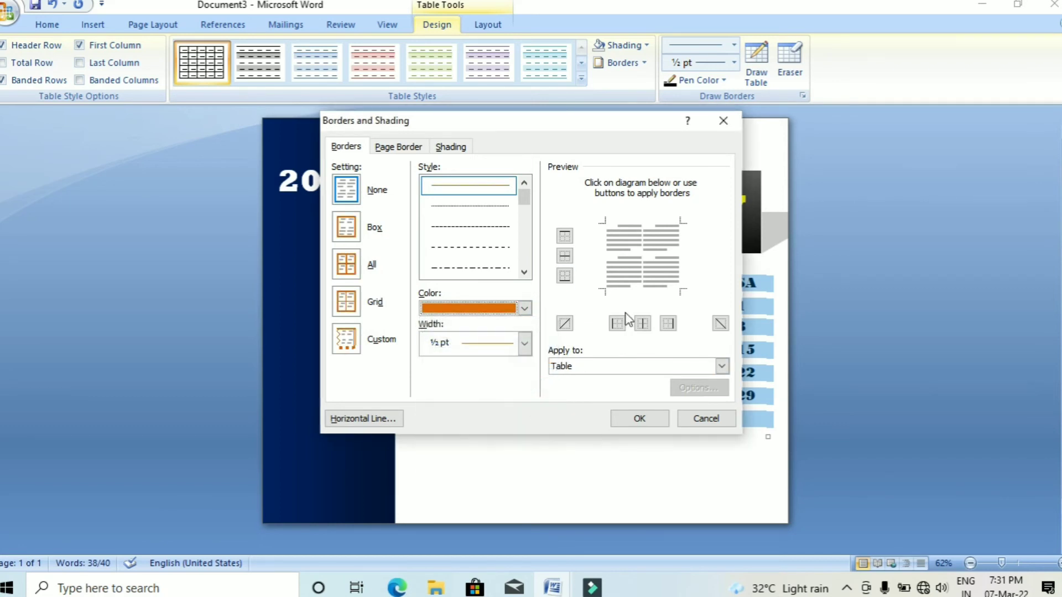
pyautogui.click(644, 322)
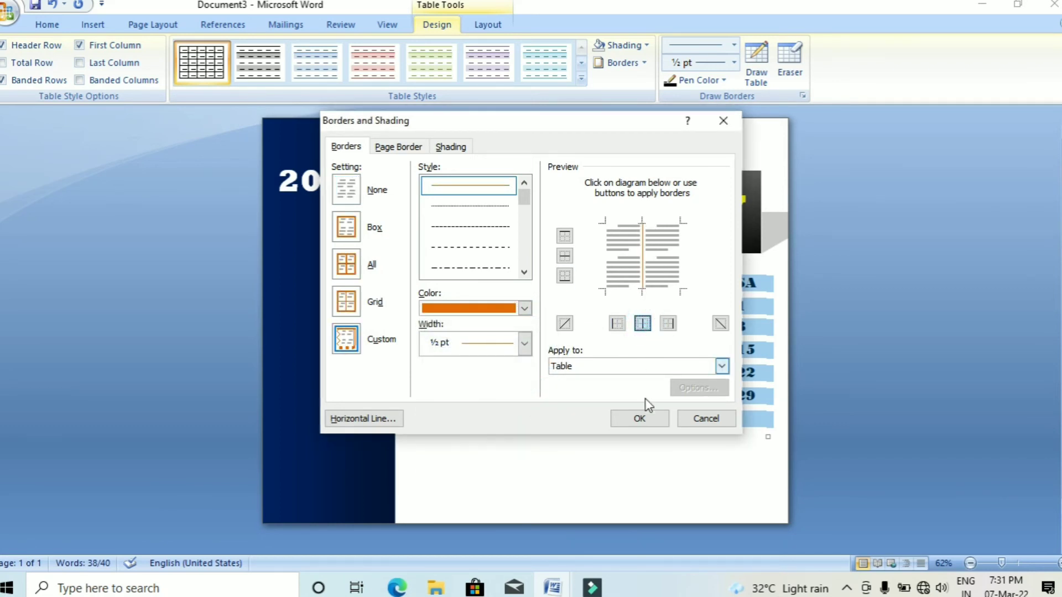
pyautogui.click(640, 419)
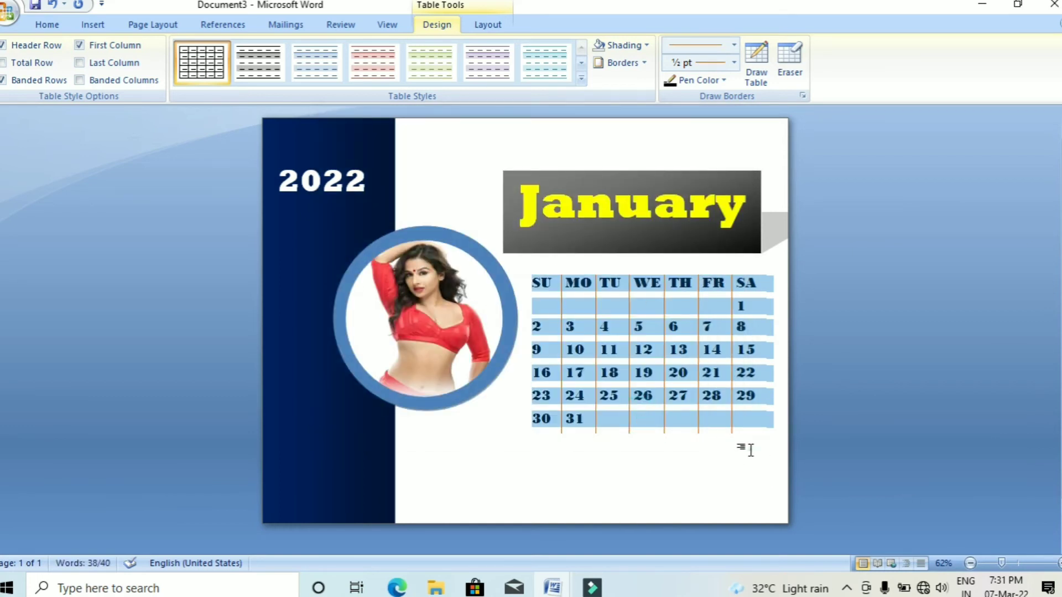
# Colour the Sunday dates 2 through 30 red, undoing an accidental row-height drag
pyautogui.click(750, 450)
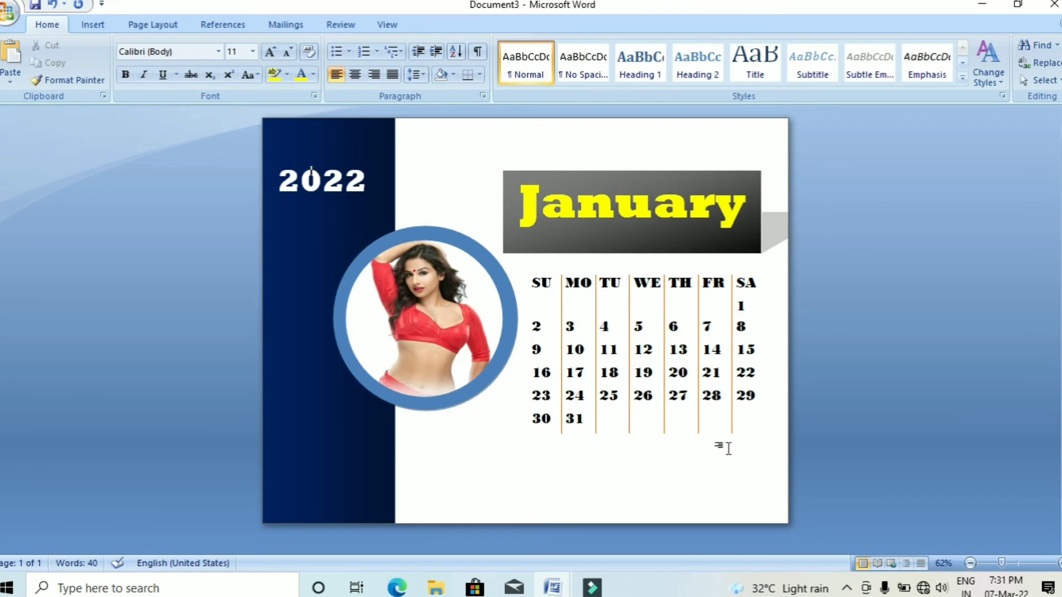
pyautogui.moveTo(542, 319); pyautogui.dragTo(537, 351)
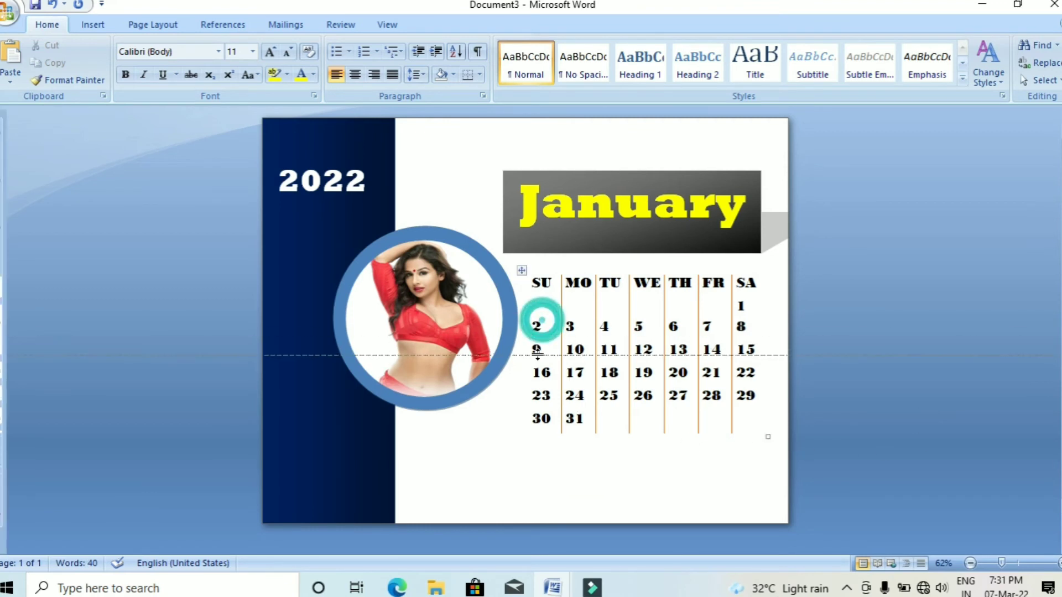
pyautogui.hotkey('ctrl', 'z')
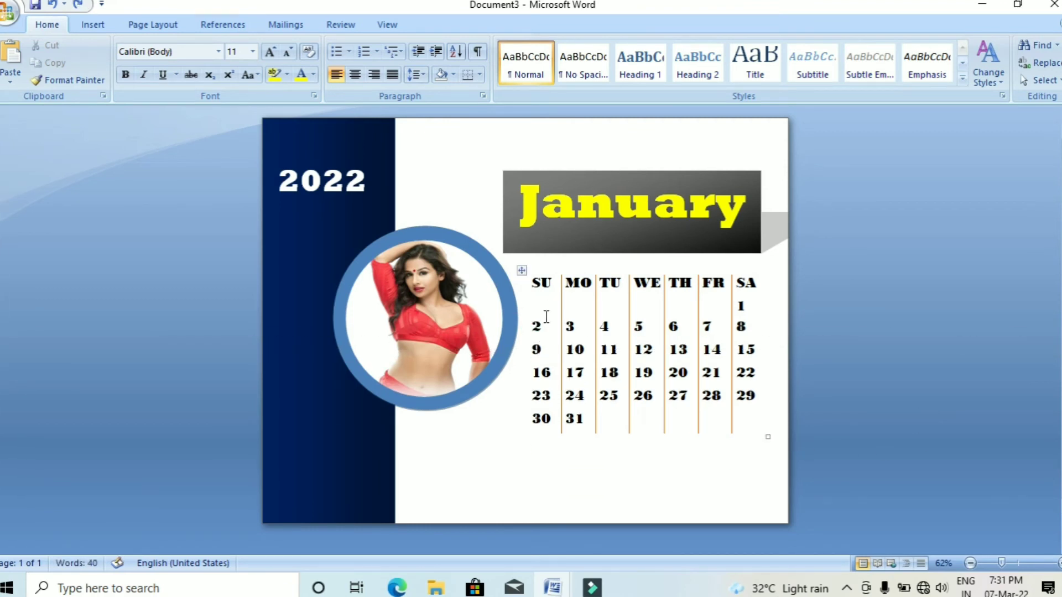
pyautogui.moveTo(535, 326); pyautogui.dragTo(539, 418)
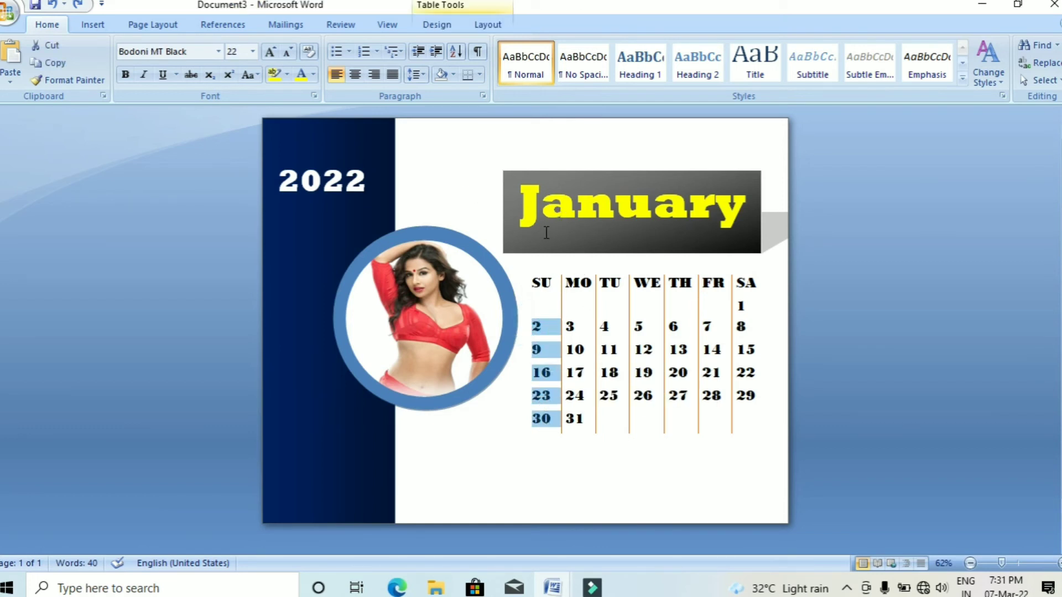
pyautogui.click(313, 75)
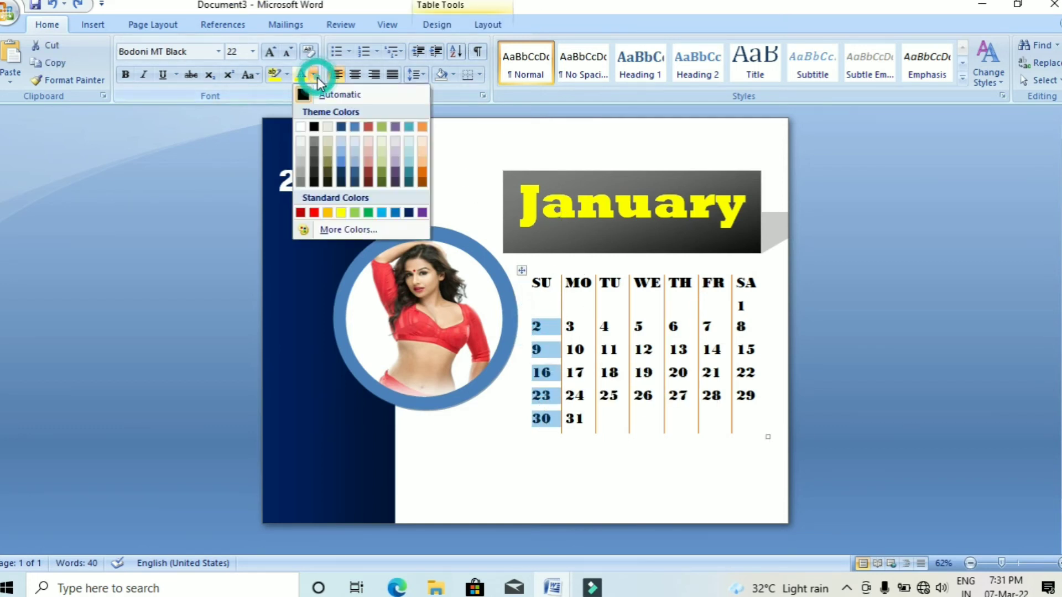
pyautogui.click(300, 213)
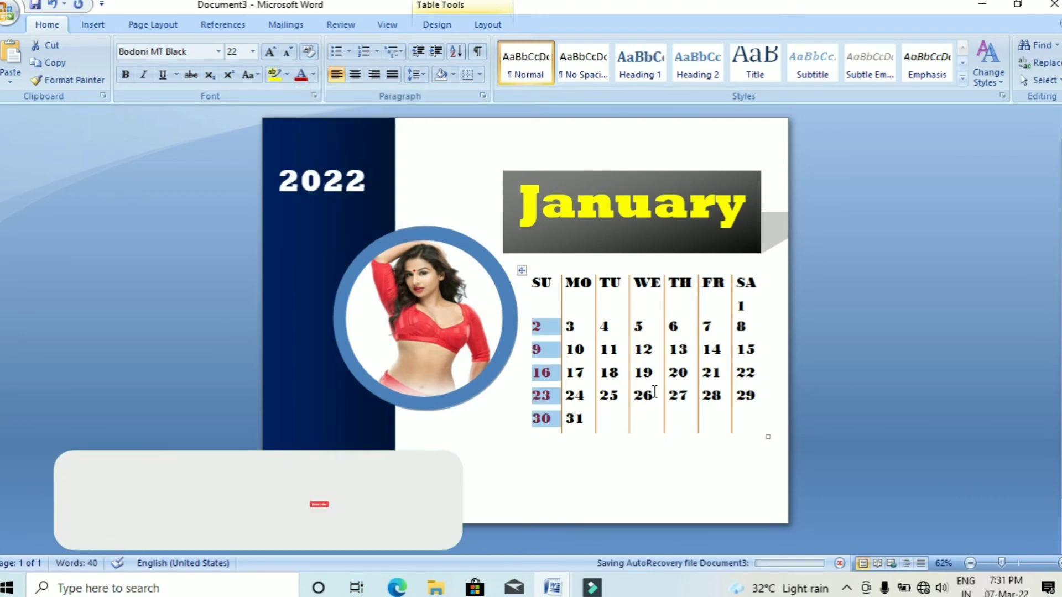
# Make the dates 26 and 1 red as well
pyautogui.doubleClick(644, 395)
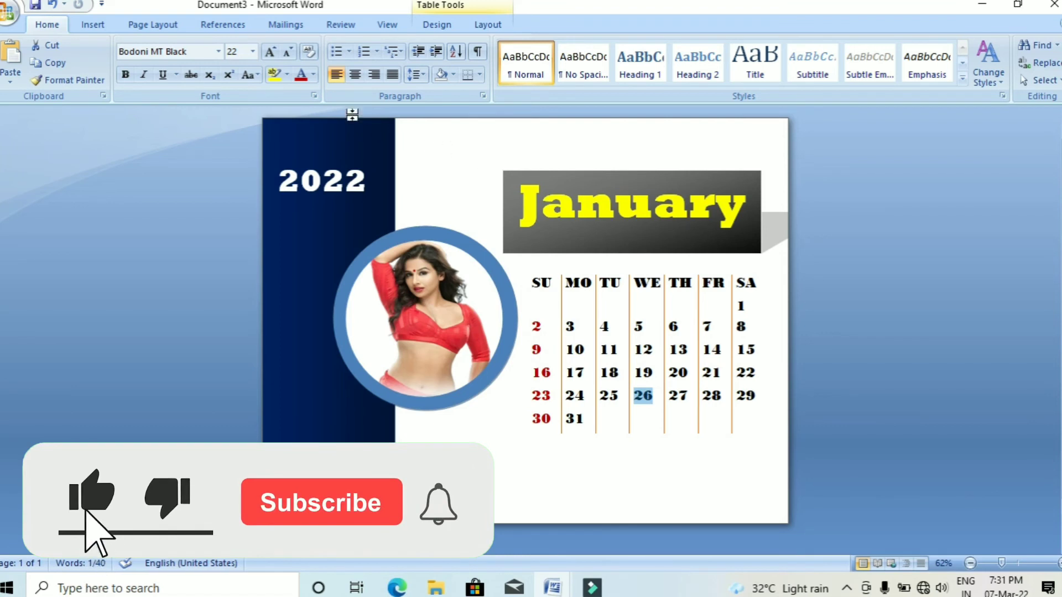
pyautogui.click(648, 404)
pyautogui.click(746, 306)
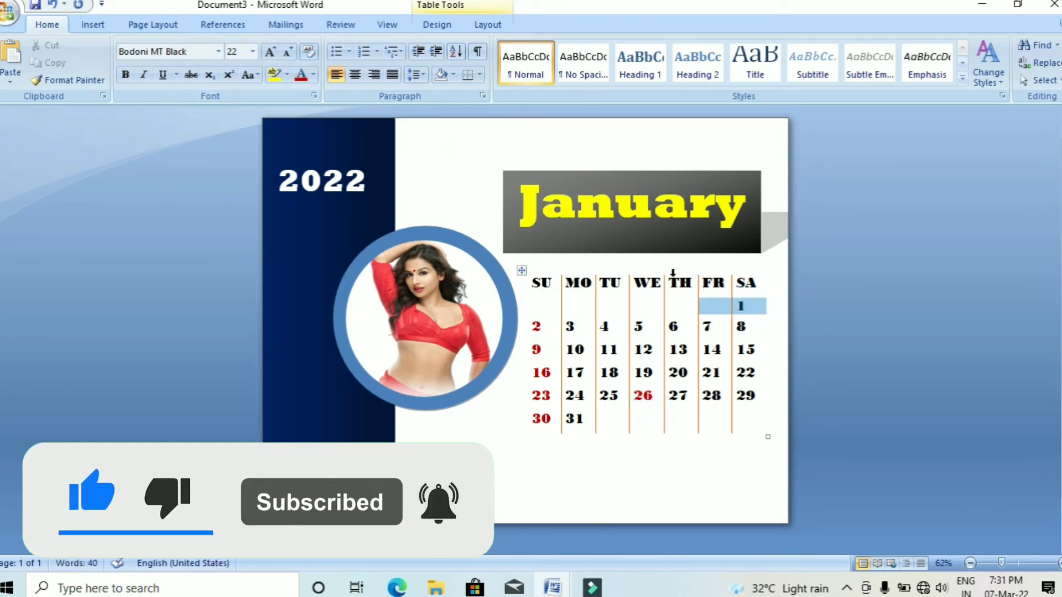
pyautogui.doubleClick(742, 306)
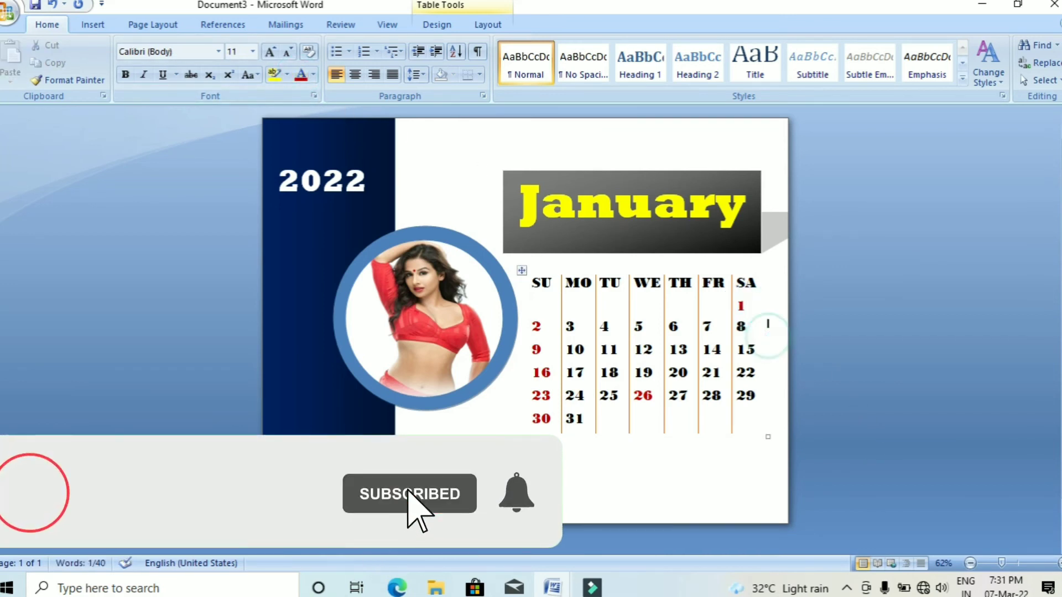
pyautogui.click(771, 498)
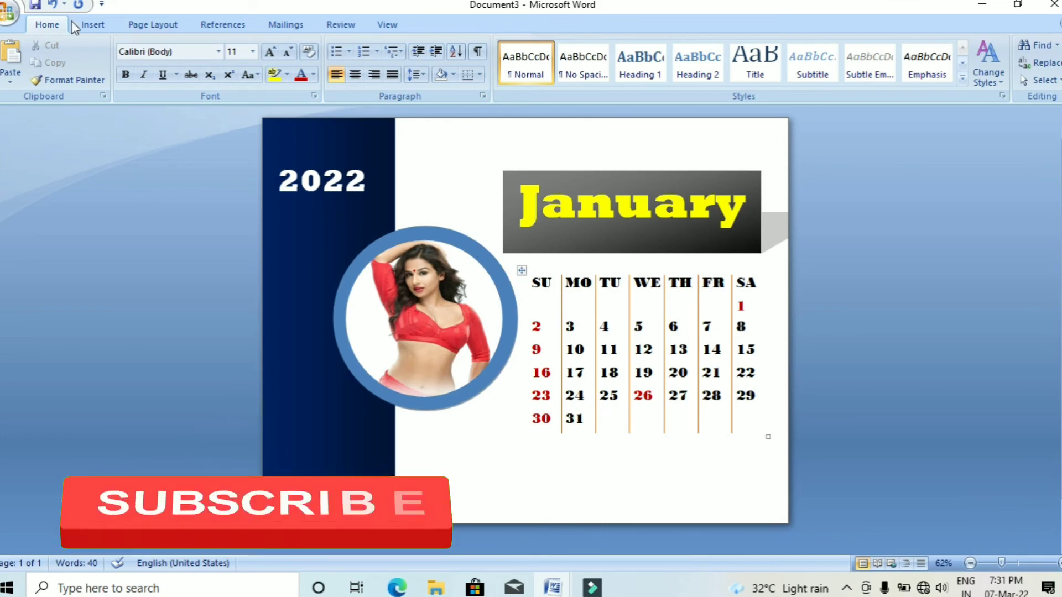
# Draw a text box below the calendar dates, type the YouTube channel credit, and select it
pyautogui.click(92, 24)
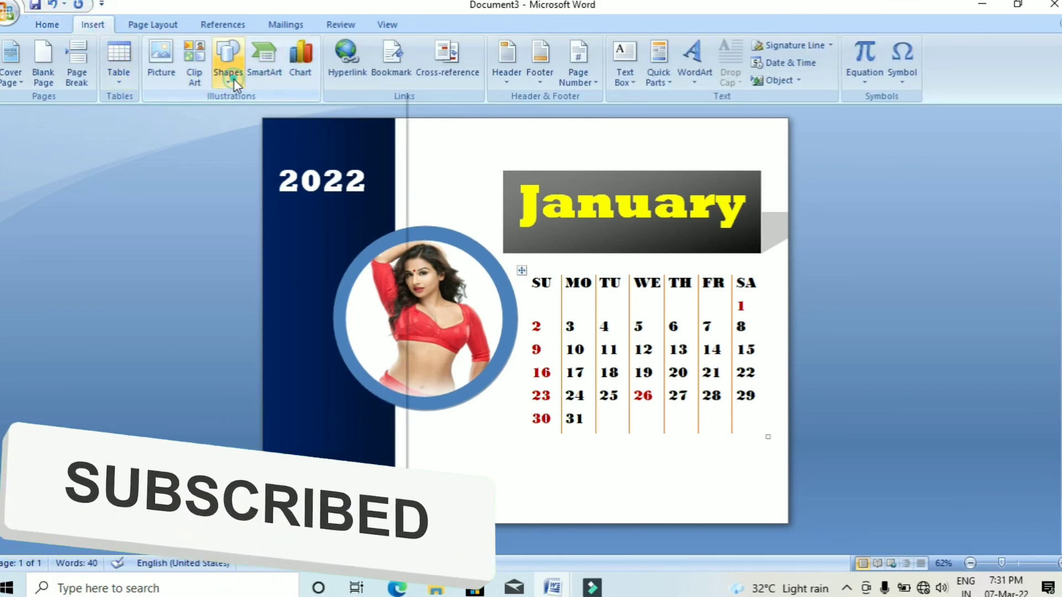
pyautogui.click(230, 67)
pyautogui.click(222, 115)
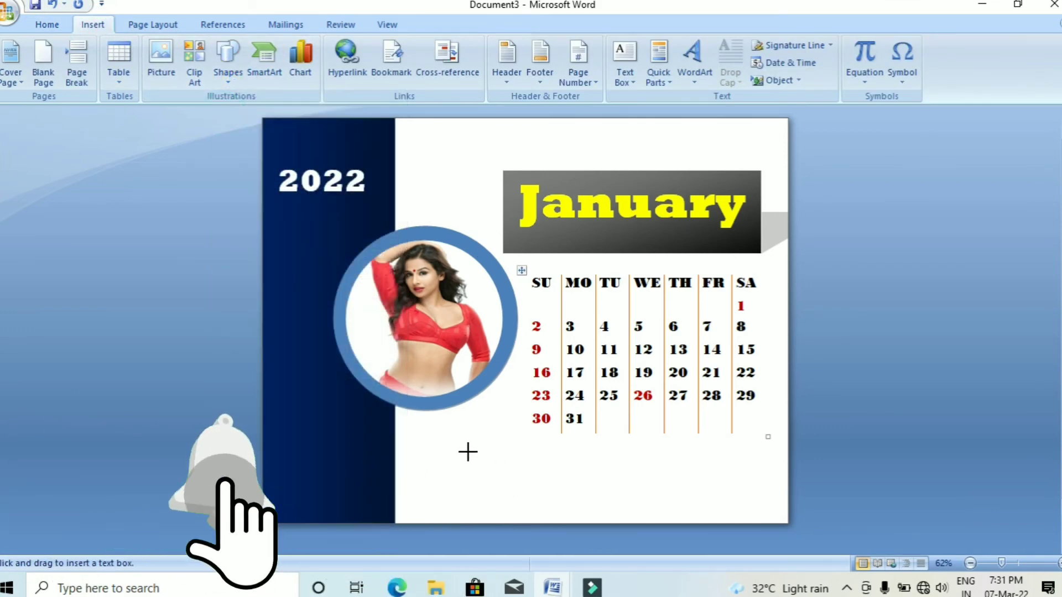
pyautogui.moveTo(443, 444); pyautogui.dragTo(765, 508)
pyautogui.write('CG SADAM COMPUTER YOUTUBE')
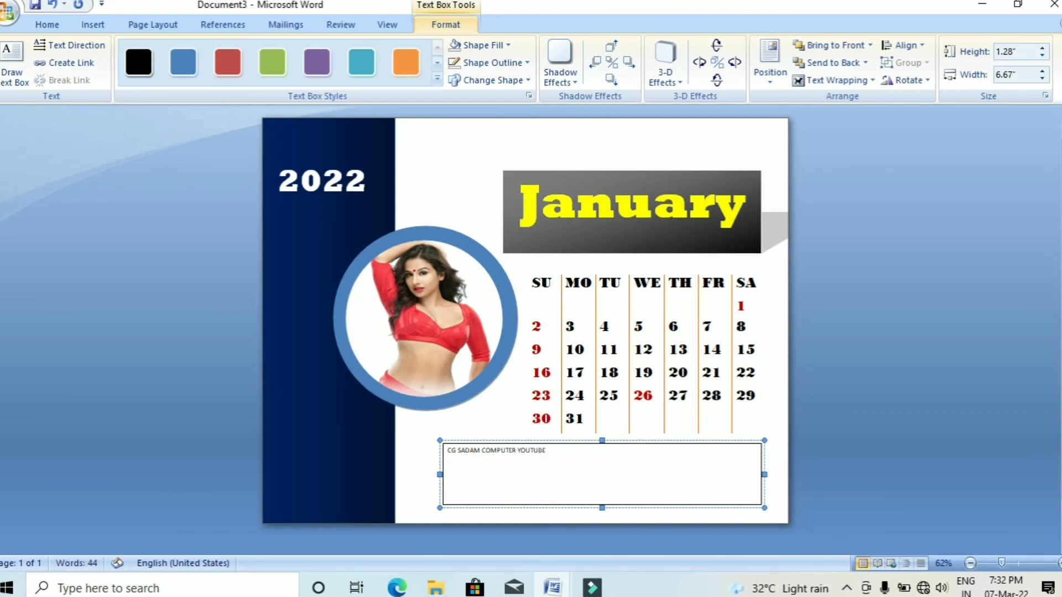
pyautogui.hotkey('ctrl', 'a')
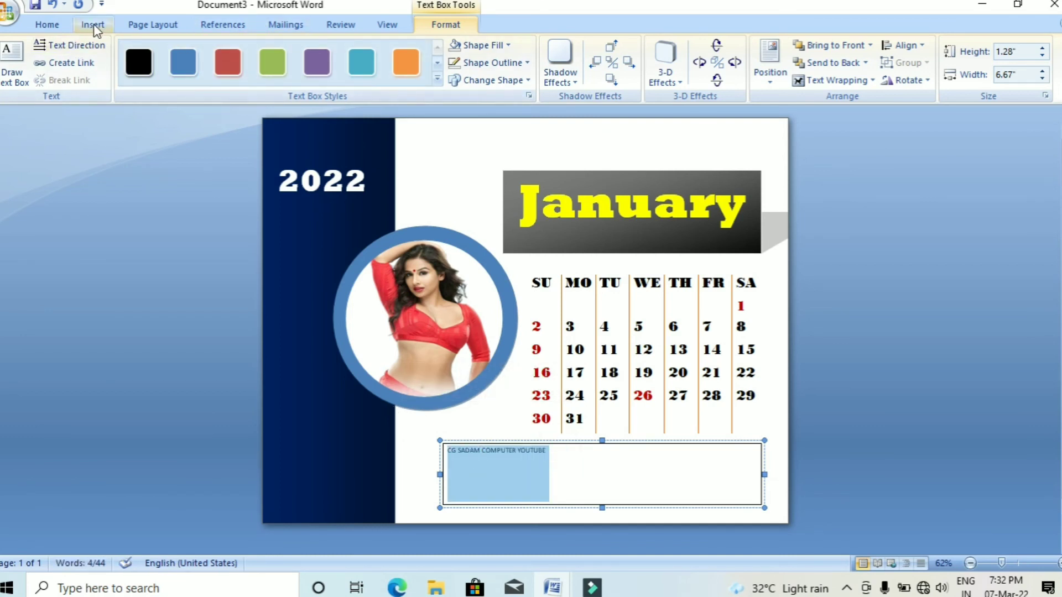
# Format the footer text in Rockwell Extra Bold, widen its box, and settle on 28 pt
pyautogui.click(58, 27)
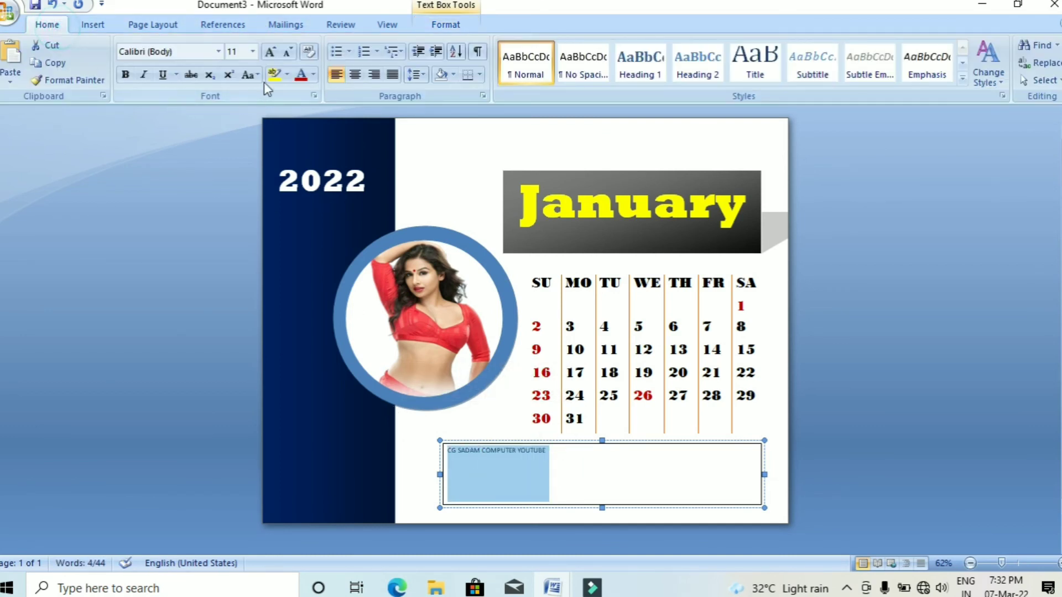
pyautogui.click(252, 52)
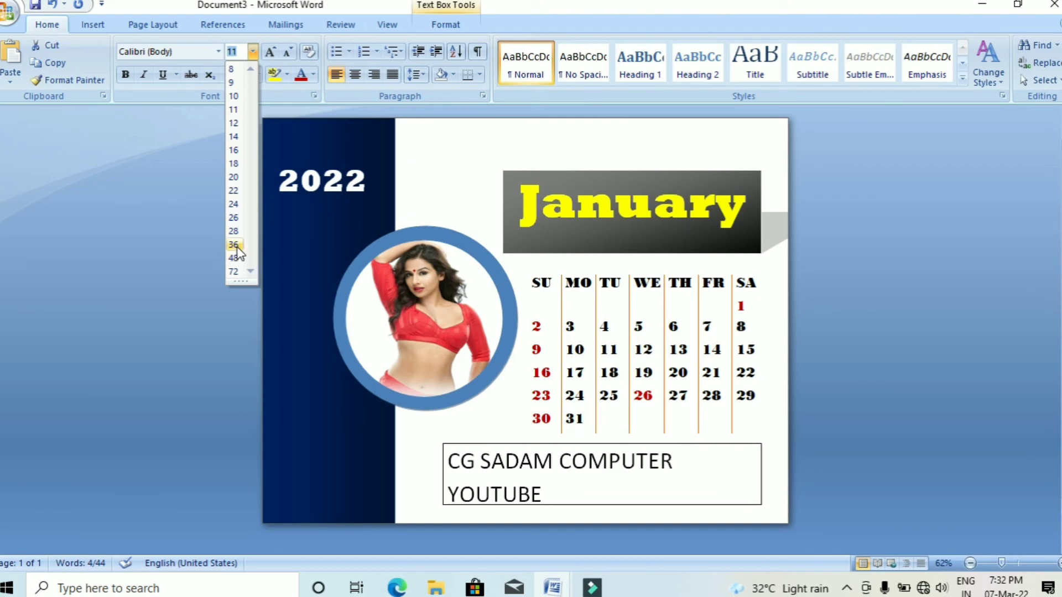
pyautogui.click(235, 258)
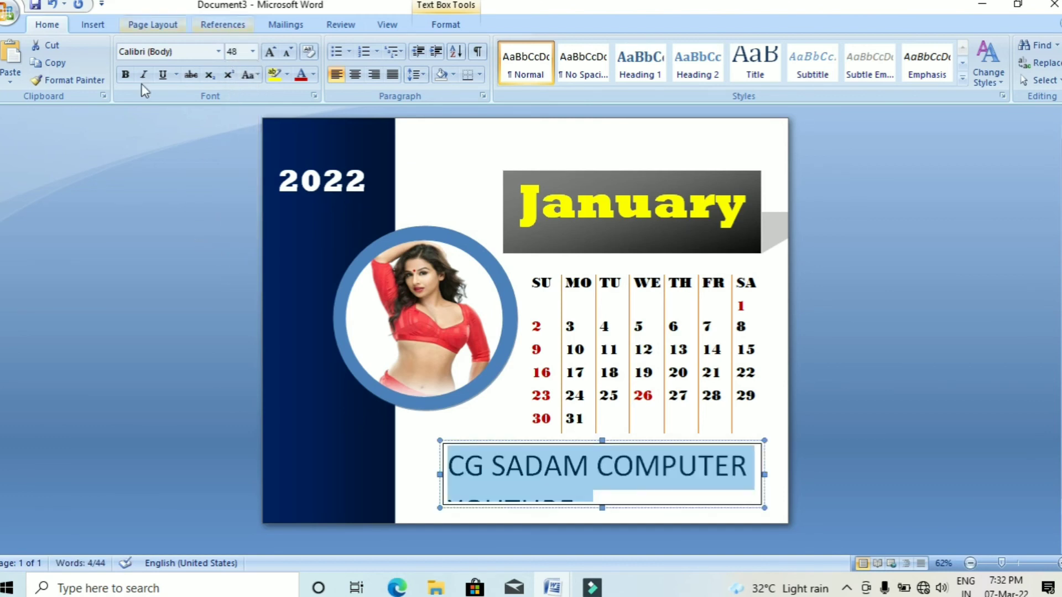
pyautogui.click(219, 51)
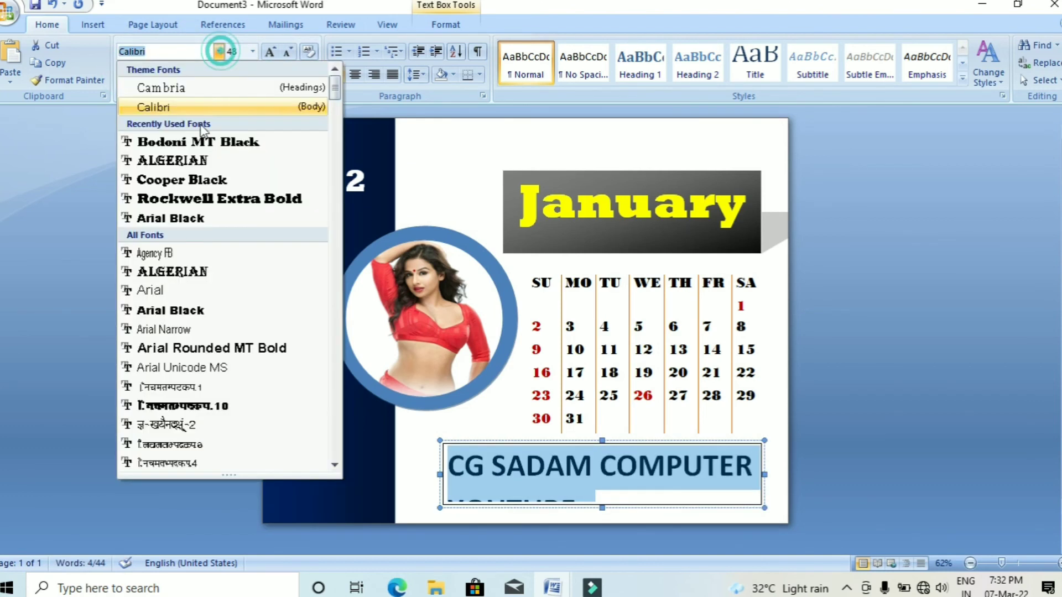
pyautogui.click(242, 200)
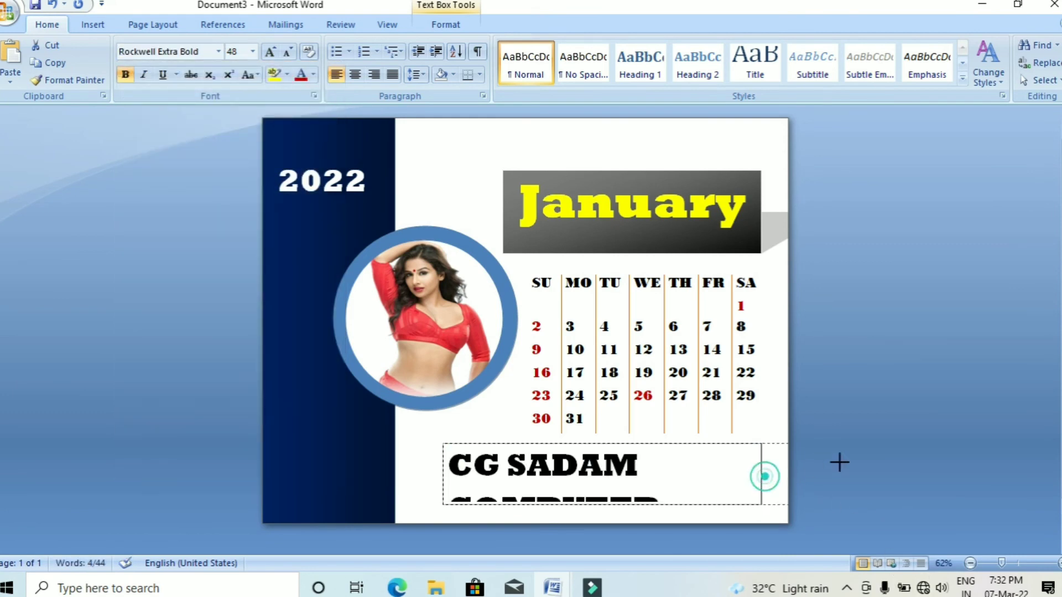
pyautogui.moveTo(767, 476); pyautogui.dragTo(913, 468)
pyautogui.moveTo(619, 493); pyautogui.dragTo(453, 440)
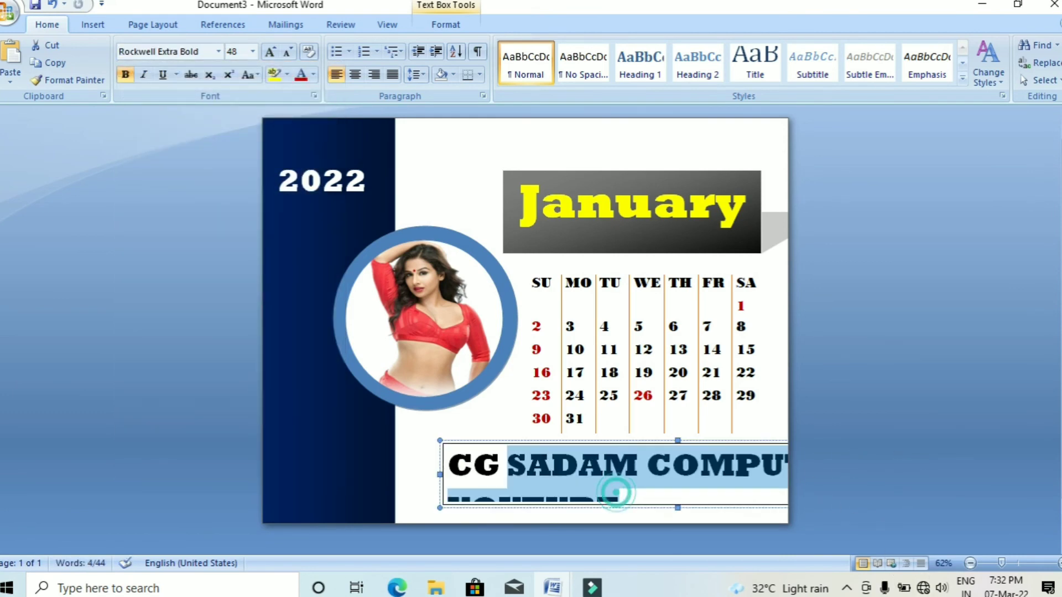
pyautogui.click(252, 52)
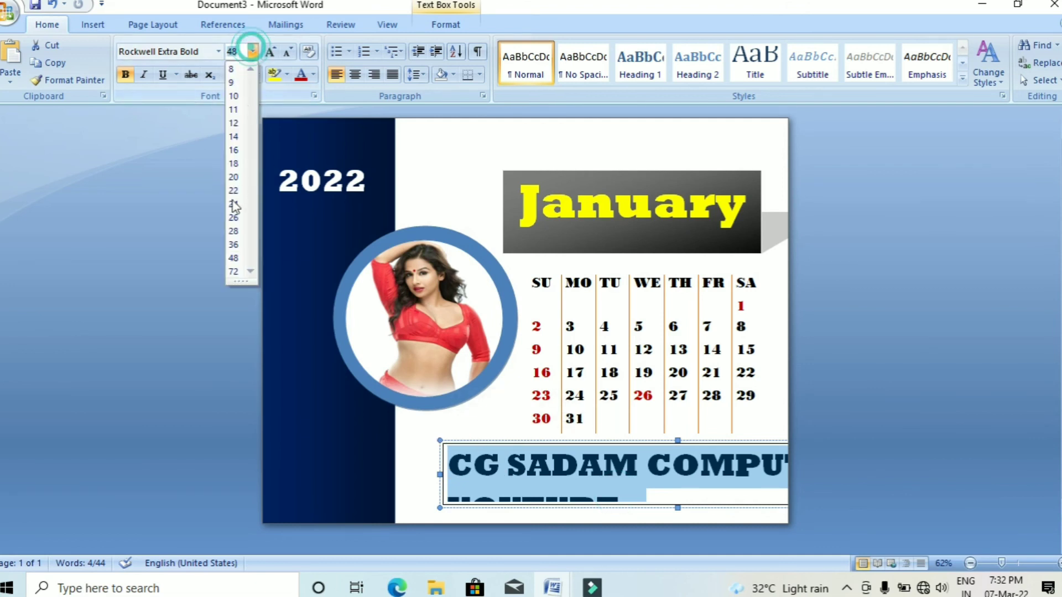
pyautogui.click(234, 231)
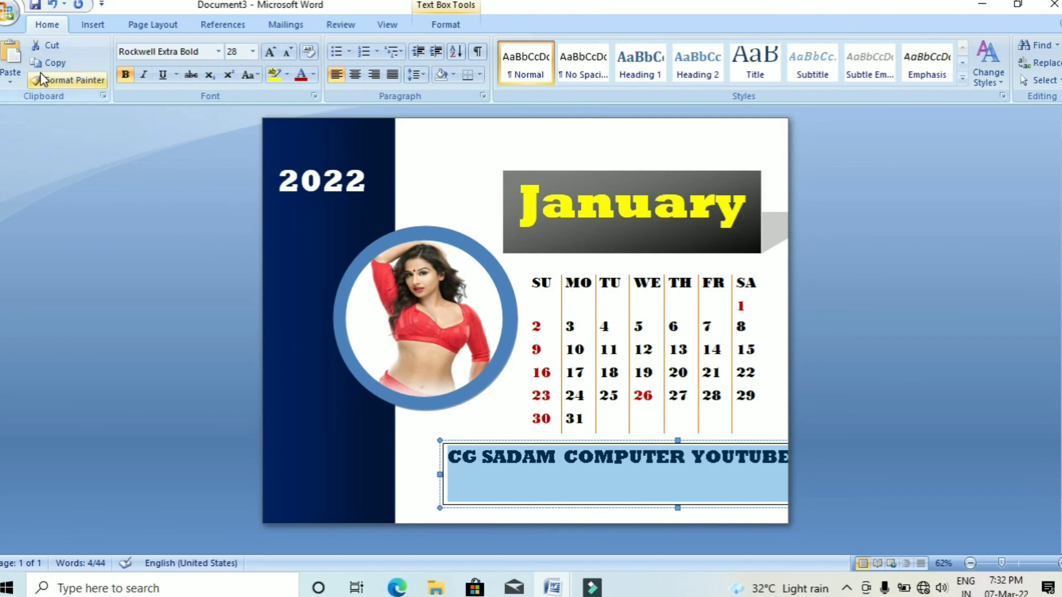
pyautogui.moveTo(674, 505)
pyautogui.mouseDown()
pyautogui.moveTo(605, 488)
pyautogui.moveTo(648, 504)
pyautogui.mouseUp()
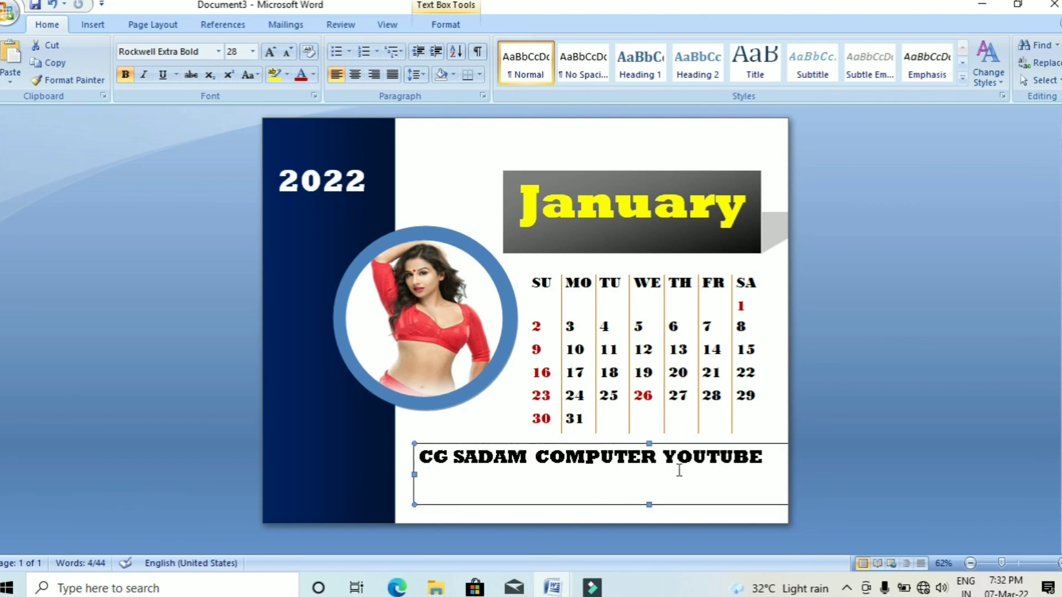
# Break the footer so YOUTUBE starts a second line, centre both lines, and nudge the box
pyautogui.click(663, 456)
pyautogui.press('Return')
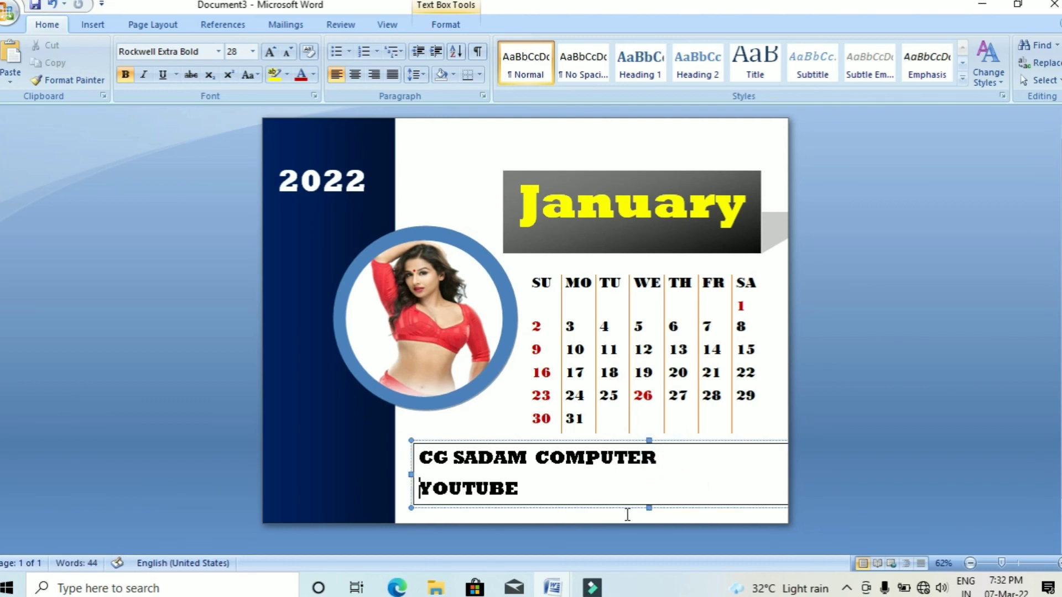
pyautogui.tripleClick(520, 487)
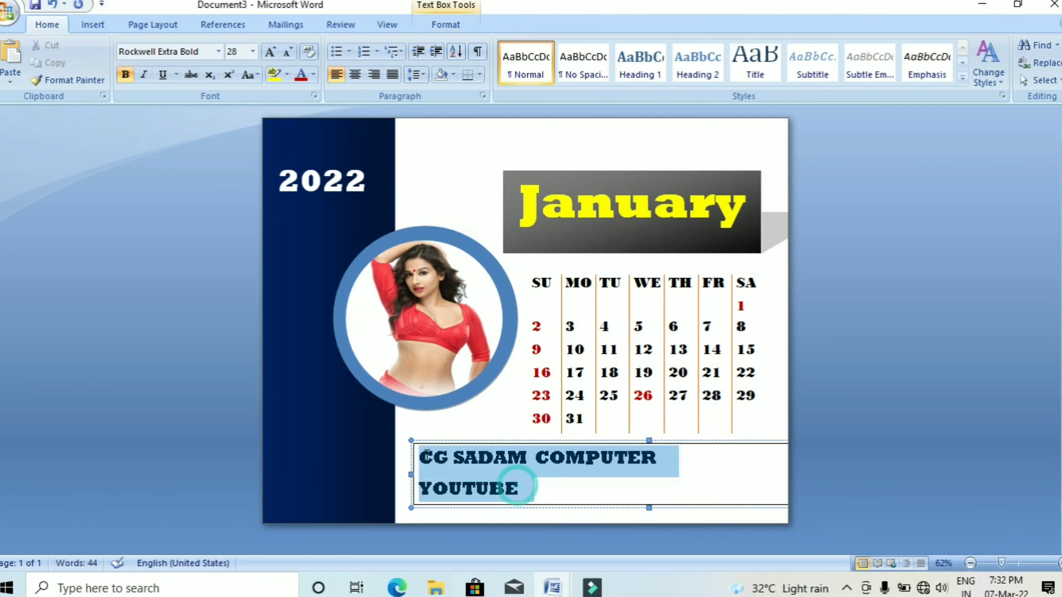
pyautogui.click(357, 74)
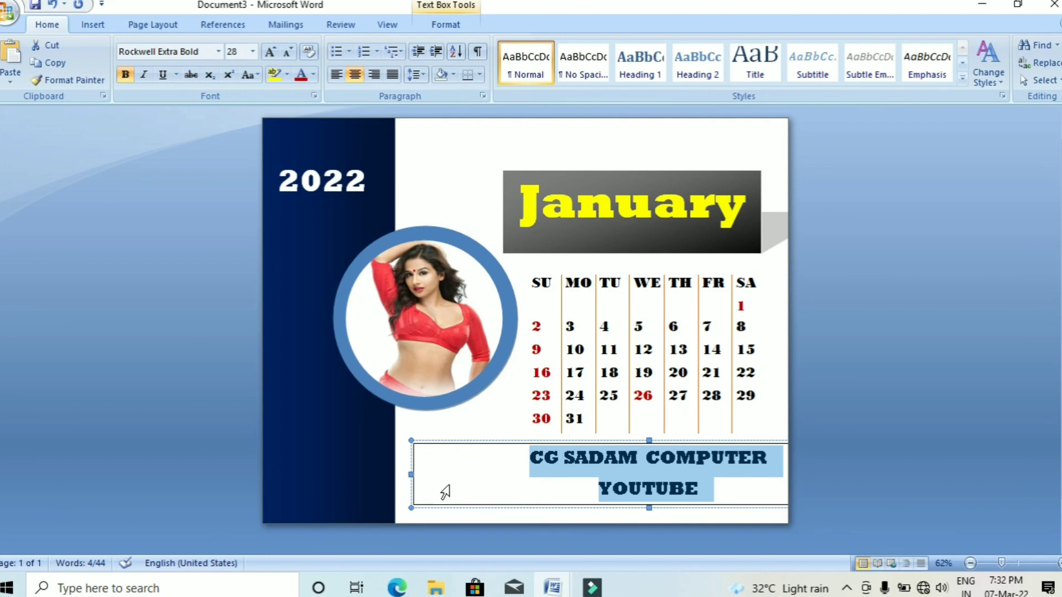
pyautogui.moveTo(429, 442); pyautogui.dragTo(407, 446)
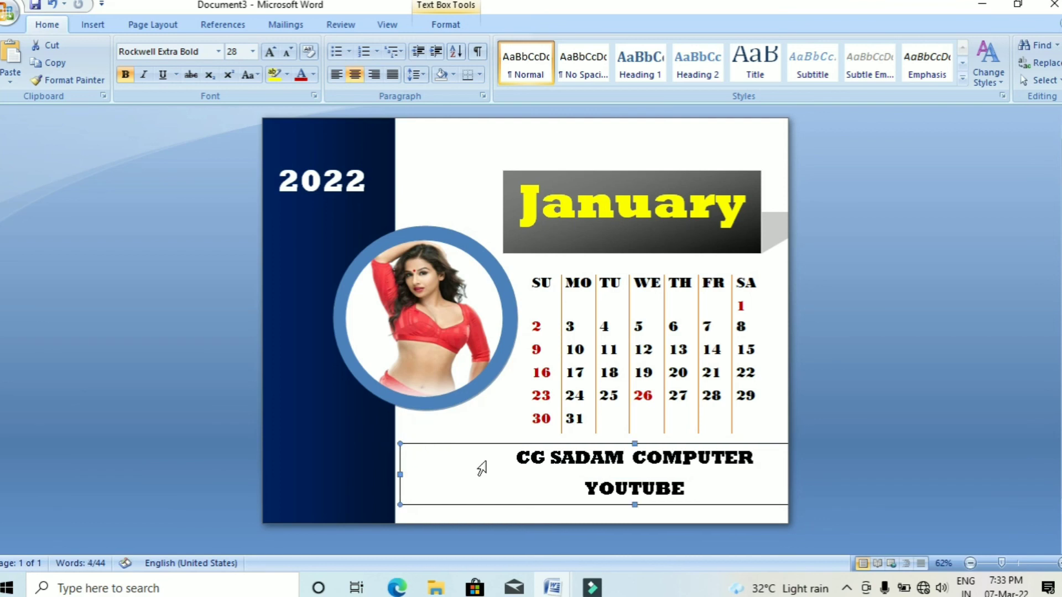
# Make the footer text red in Bodoni MT Black
pyautogui.click(302, 77)
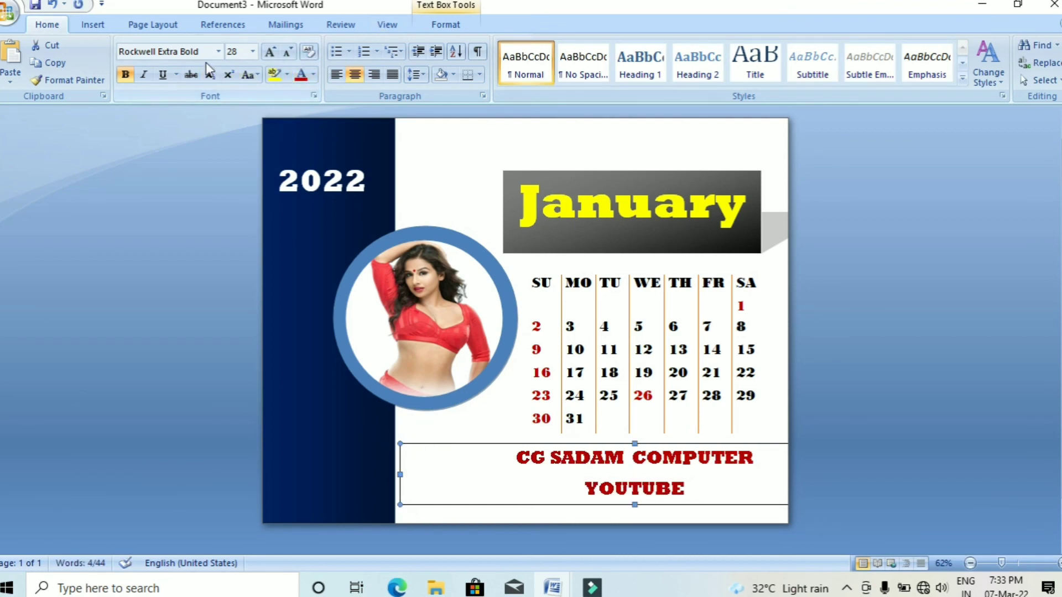
pyautogui.click(217, 52)
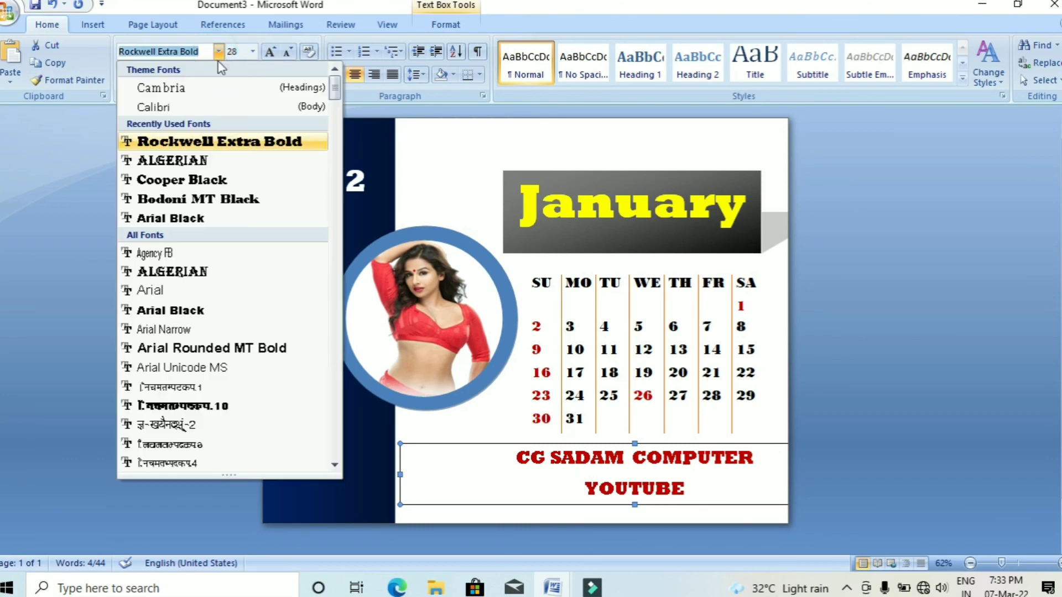
pyautogui.click(227, 200)
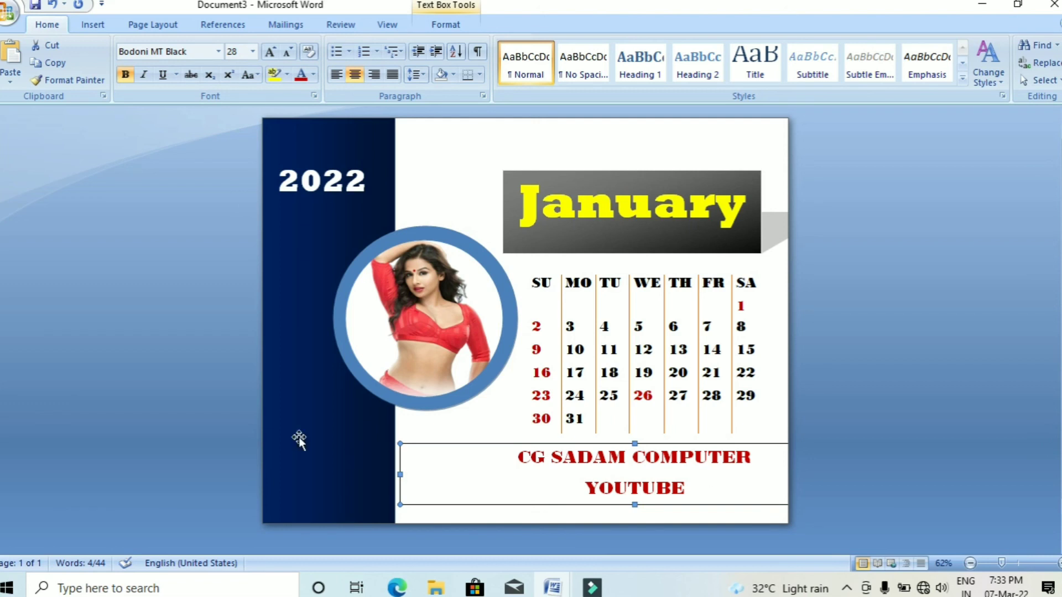
pyautogui.click(398, 508)
pyautogui.tripleClick(466, 485)
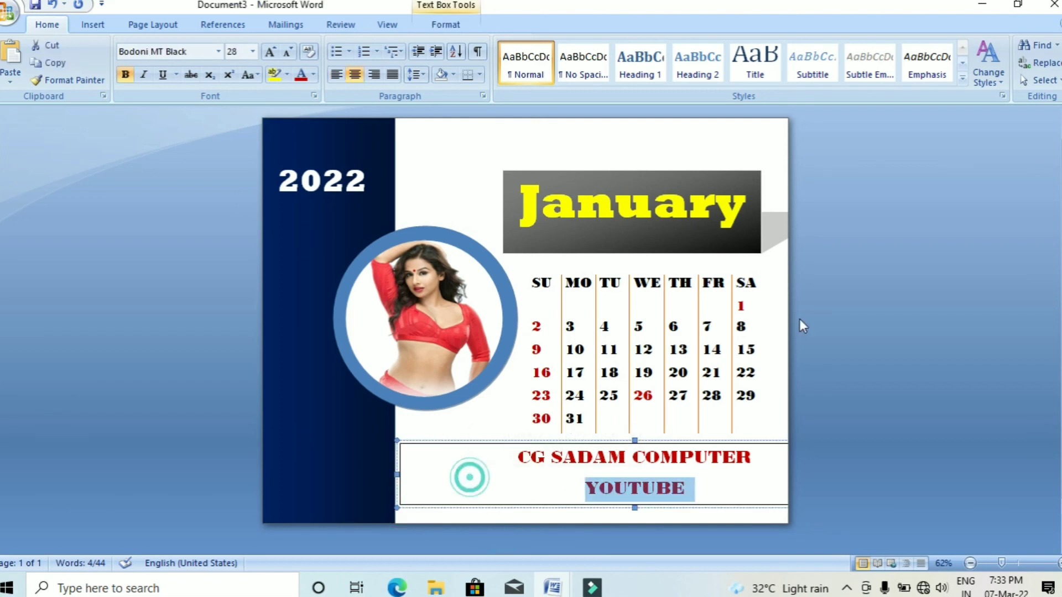
# Set the footer text box to No Fill and No Outline
pyautogui.click(437, 24)
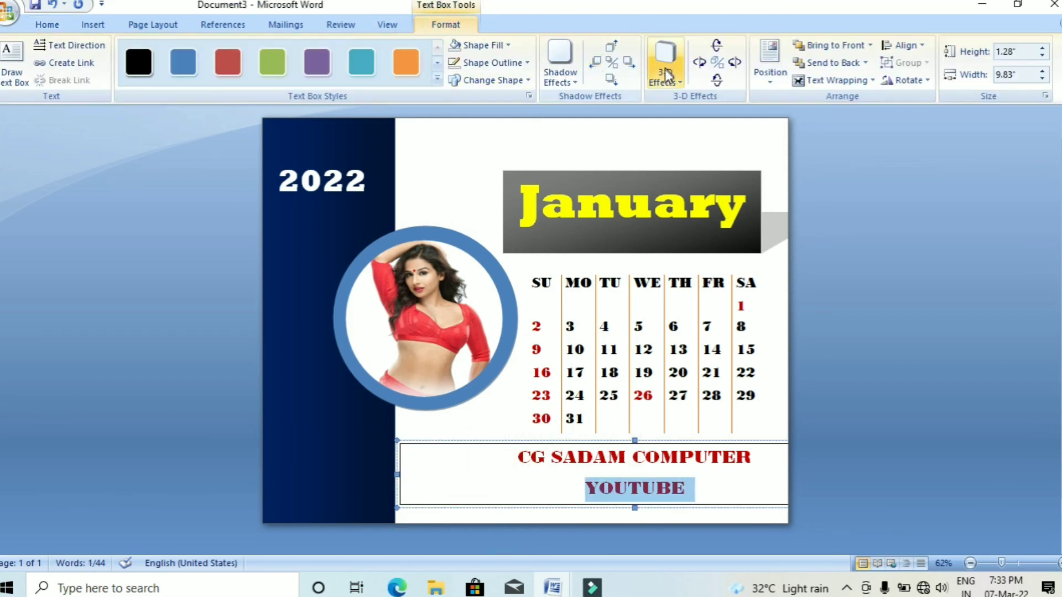
pyautogui.click(509, 44)
pyautogui.click(499, 177)
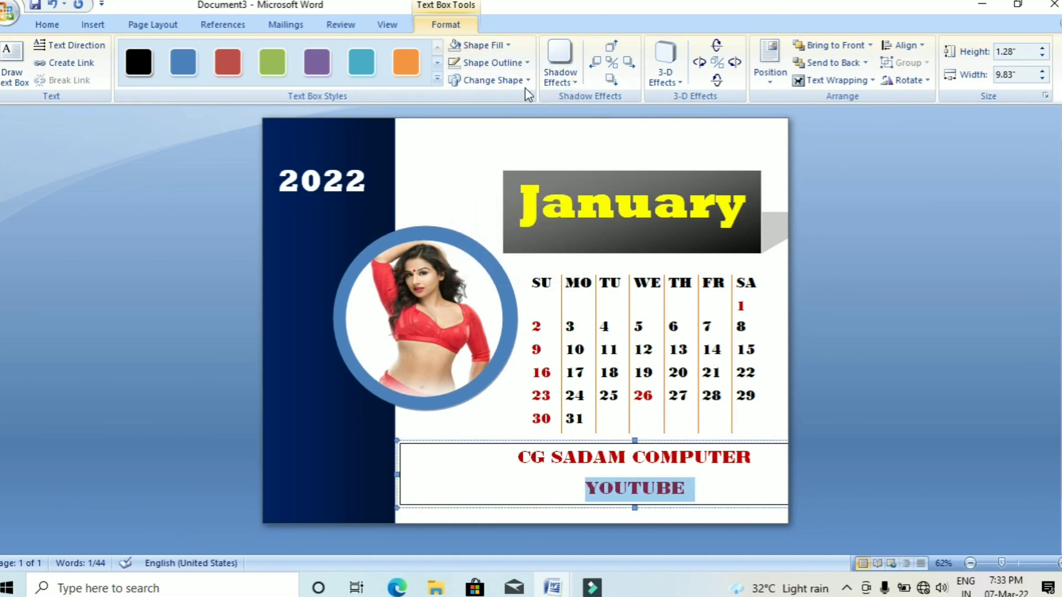
pyautogui.click(527, 63)
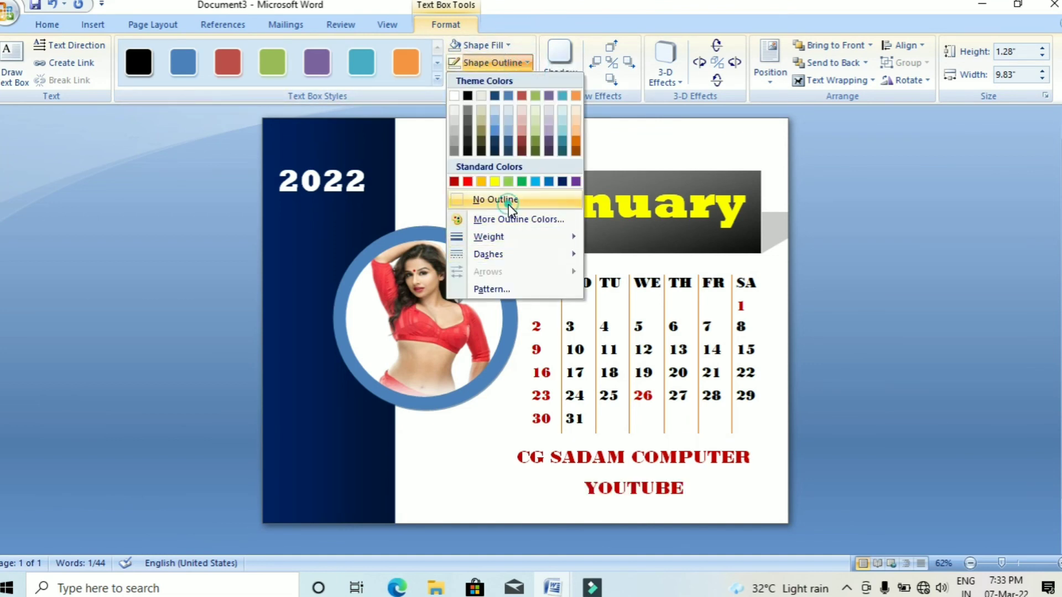
pyautogui.click(509, 204)
pyautogui.click(909, 384)
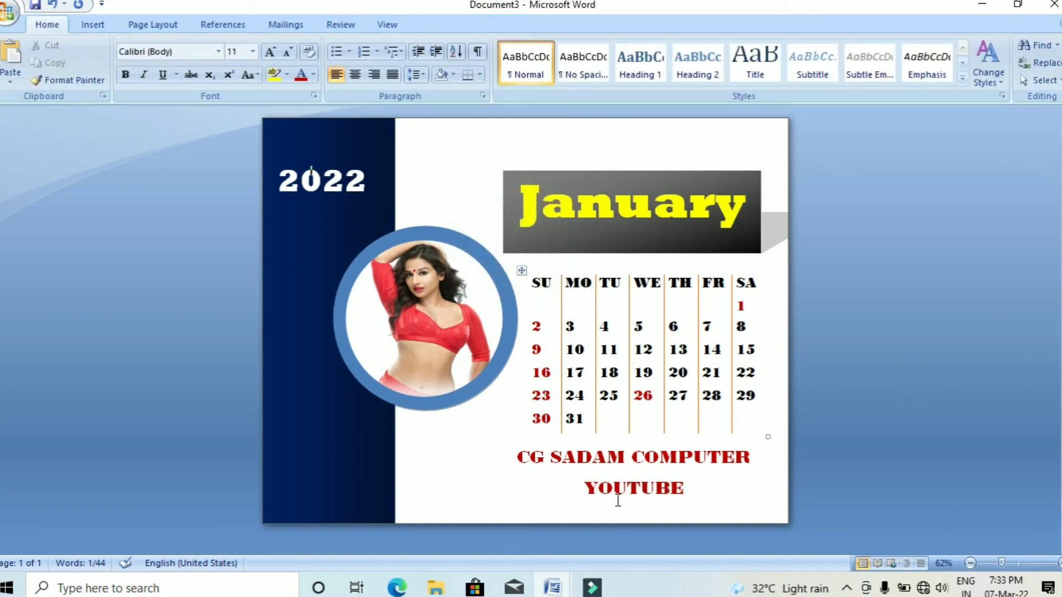